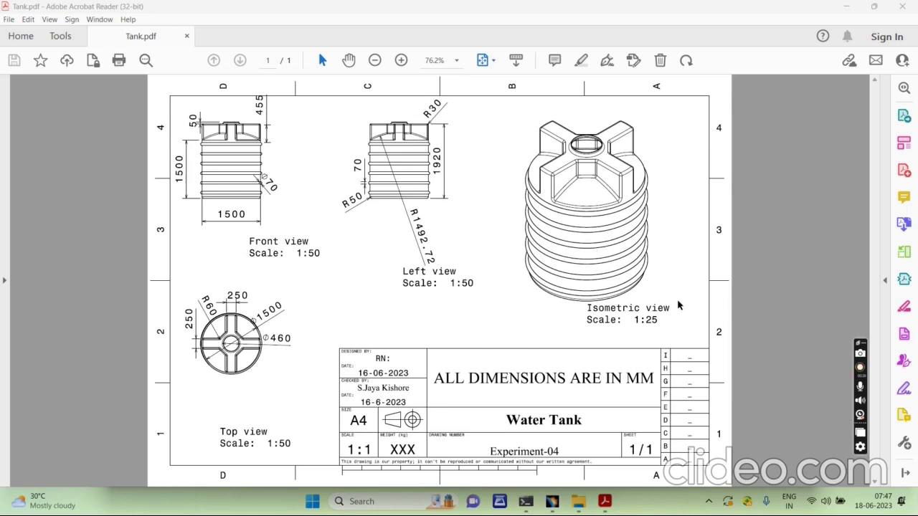
# Switch to CATIA V5 and create a new Part Design part named Water Tank.
pyautogui.click(550, 505)
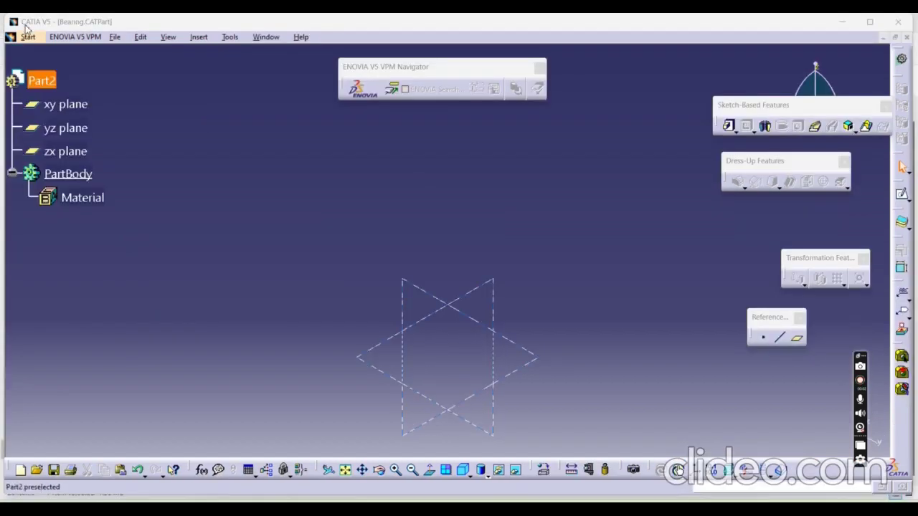
pyautogui.click(28, 37)
pyautogui.moveTo(97, 68)
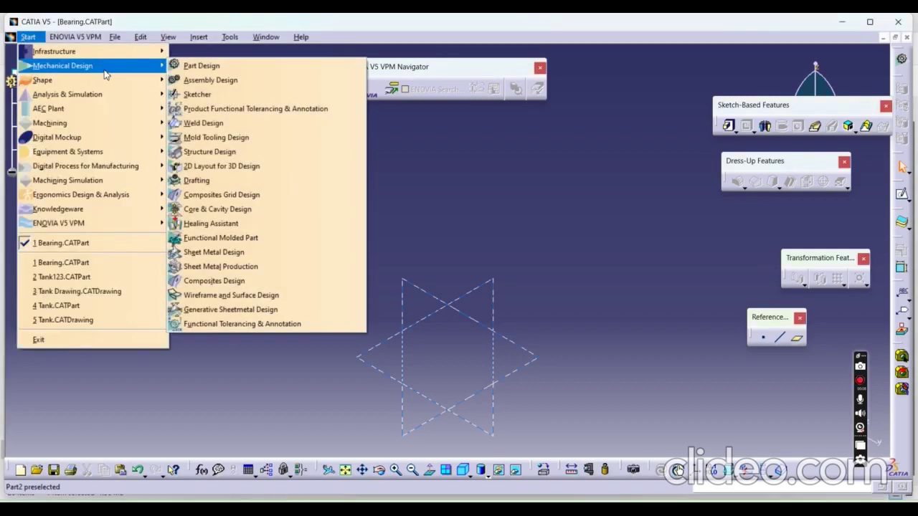
pyautogui.click(190, 70)
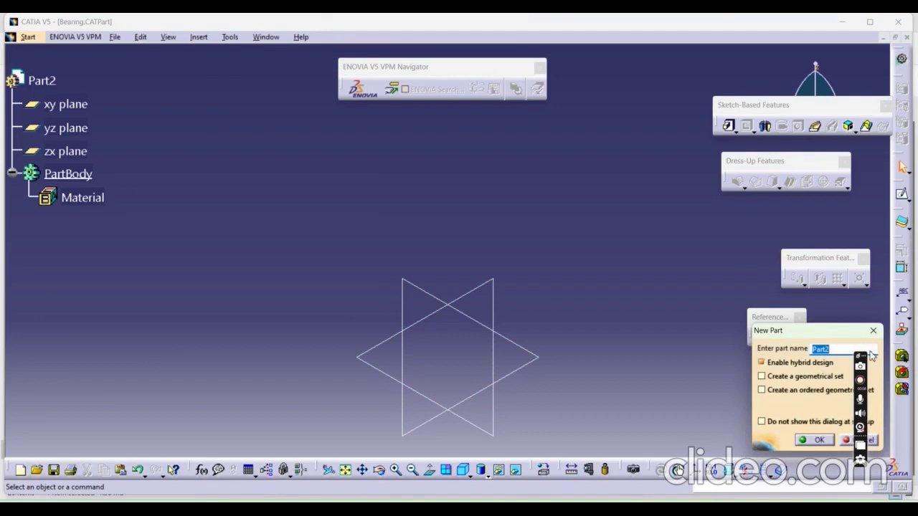
pyautogui.press('BackSpace')
pyautogui.click(810, 440)
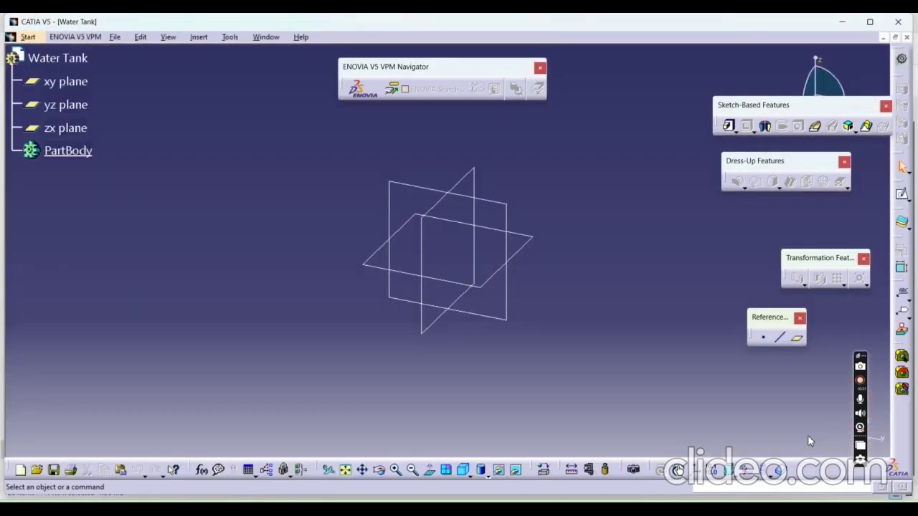
# Sketch a circle about 160 mm in diameter centred on the origin of the xy plane.
pyautogui.click(76, 92)
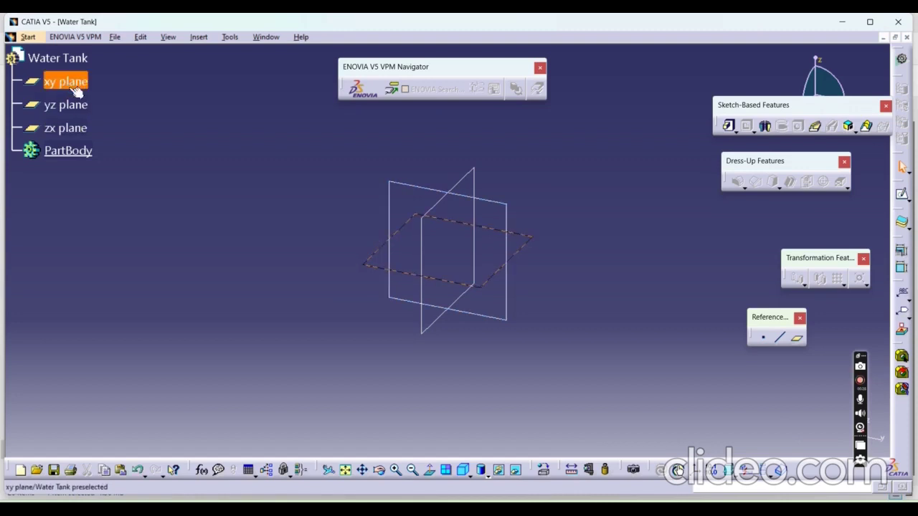
pyautogui.click(901, 192)
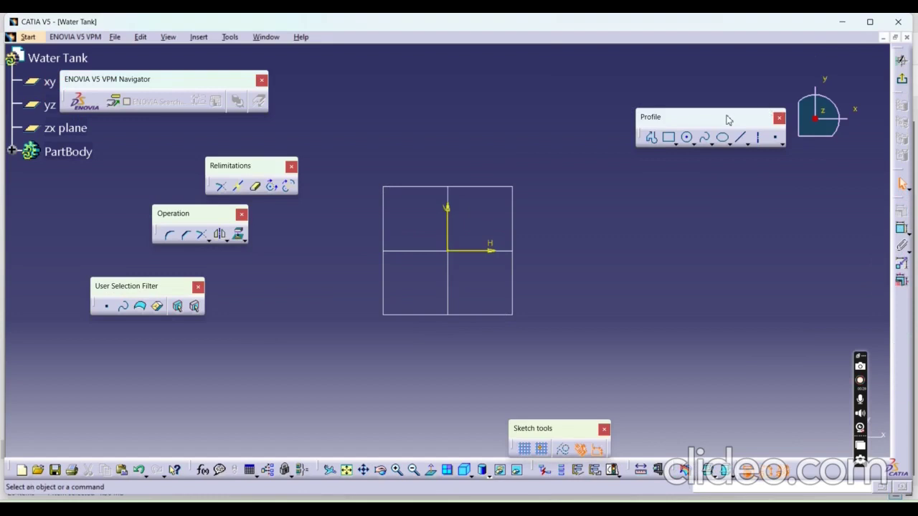
pyautogui.click(686, 137)
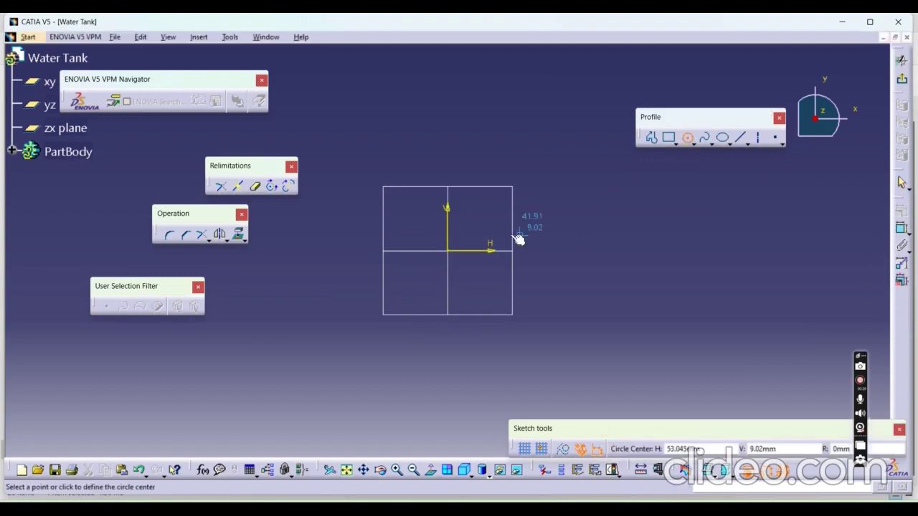
pyautogui.click(448, 251)
pyautogui.click(571, 311)
# Constrain the circle's diameter to 1500 mm and exit the sketch.
pyautogui.click(901, 228)
pyautogui.doubleClick(699, 256)
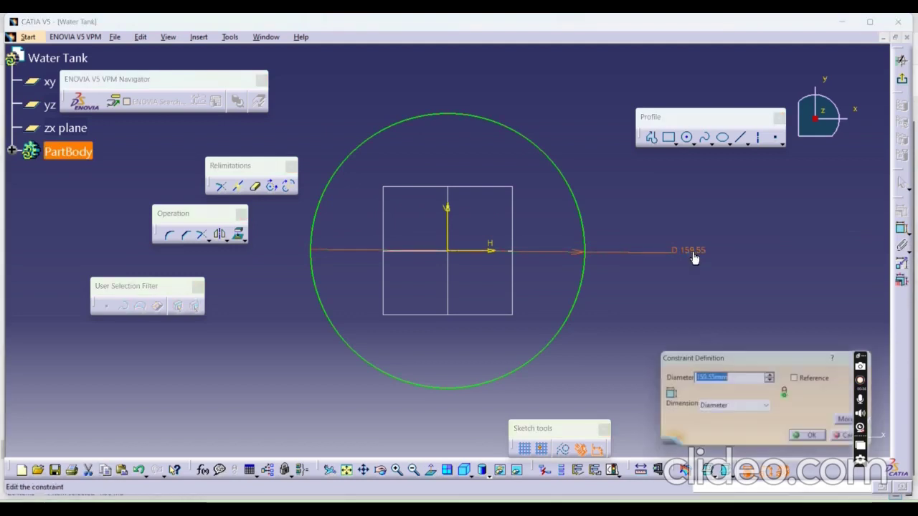
pyautogui.write('1500')
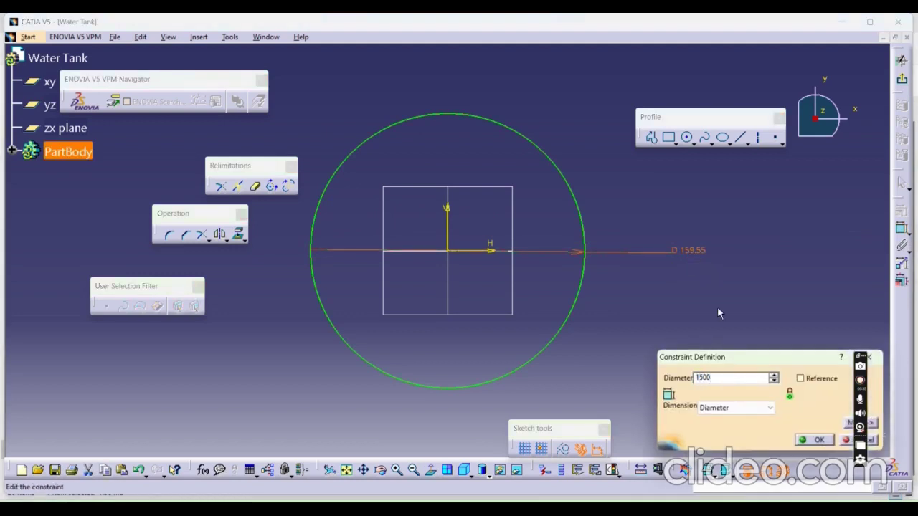
pyautogui.click(819, 440)
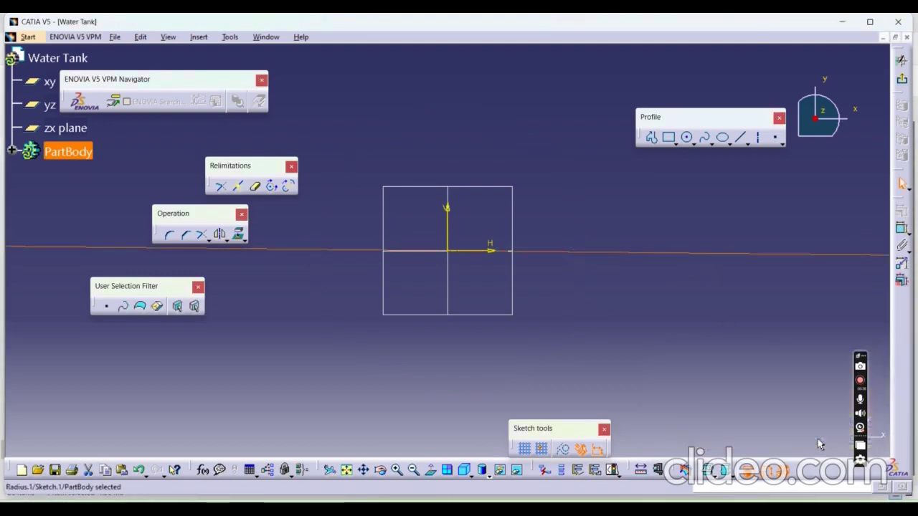
pyautogui.click(346, 470)
pyautogui.click(900, 81)
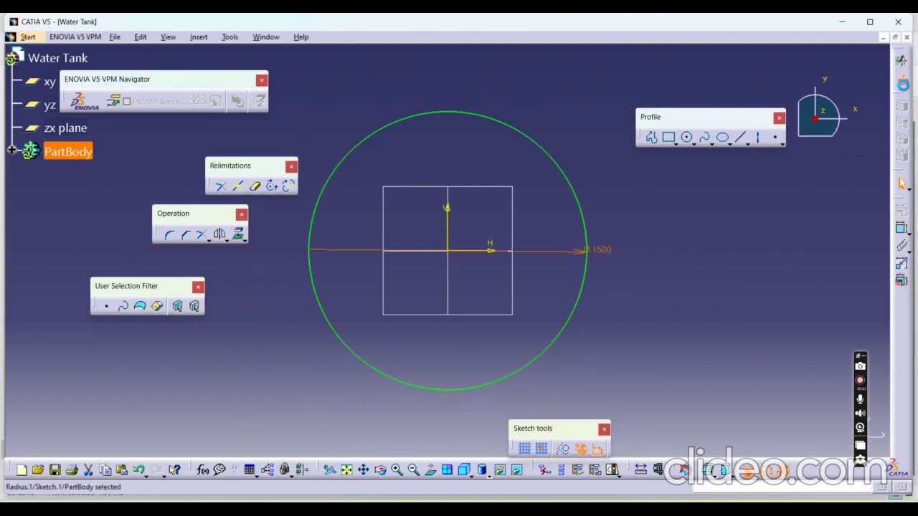
# Extrude the circle into a solid cylinder with a Pad length of 1500 mm.
pyautogui.click(728, 127)
pyautogui.write('1500')
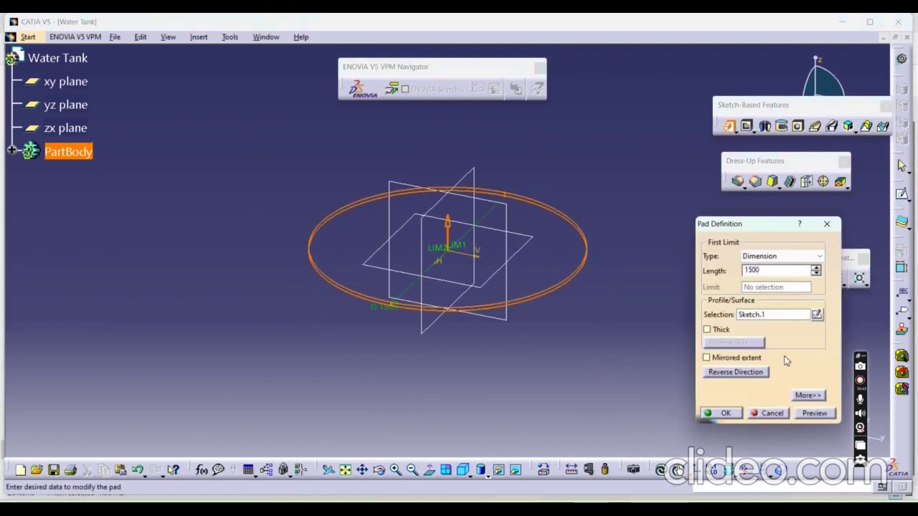
pyautogui.click(813, 413)
pyautogui.click(725, 414)
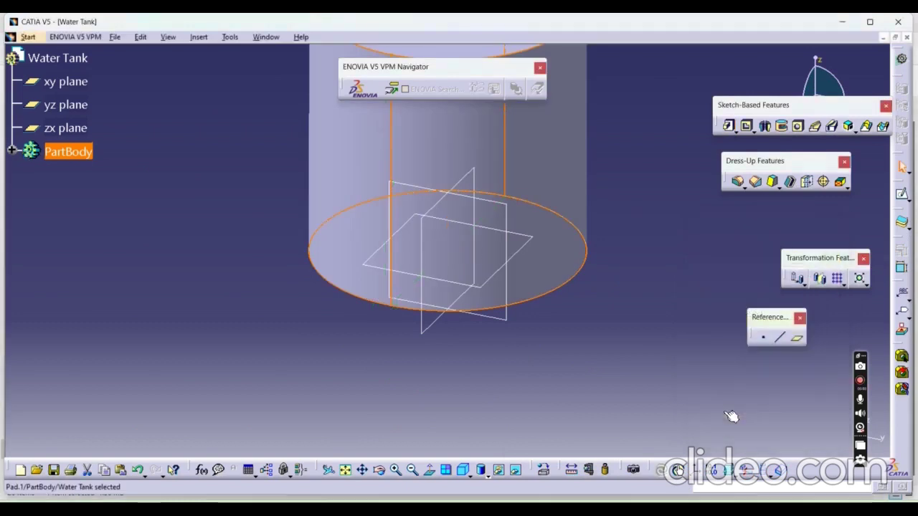
# Start a sketch on the yz plane and project the cylinder's top edge onto it.
pyautogui.click(345, 472)
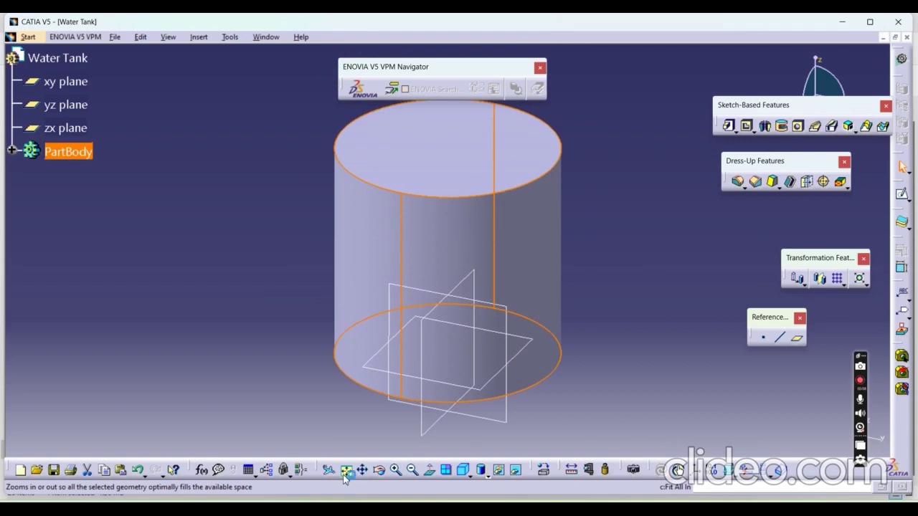
pyautogui.click(471, 192)
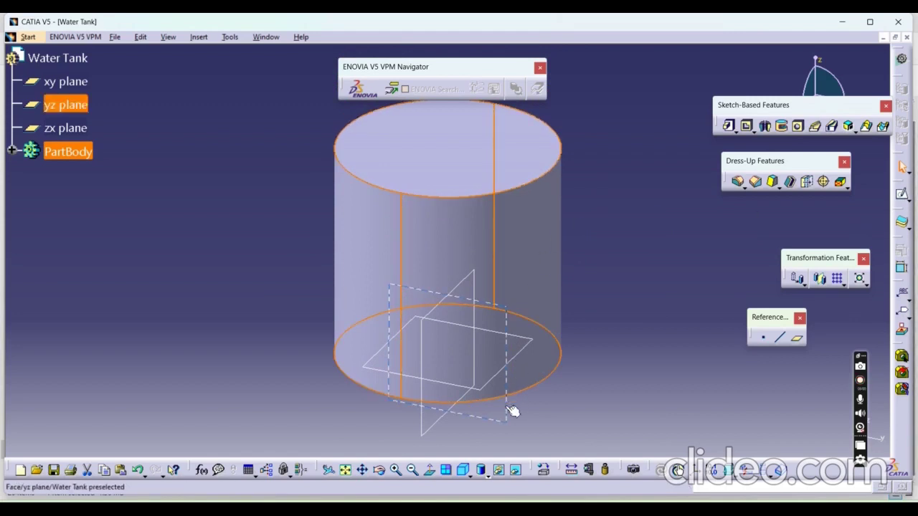
pyautogui.click(67, 105)
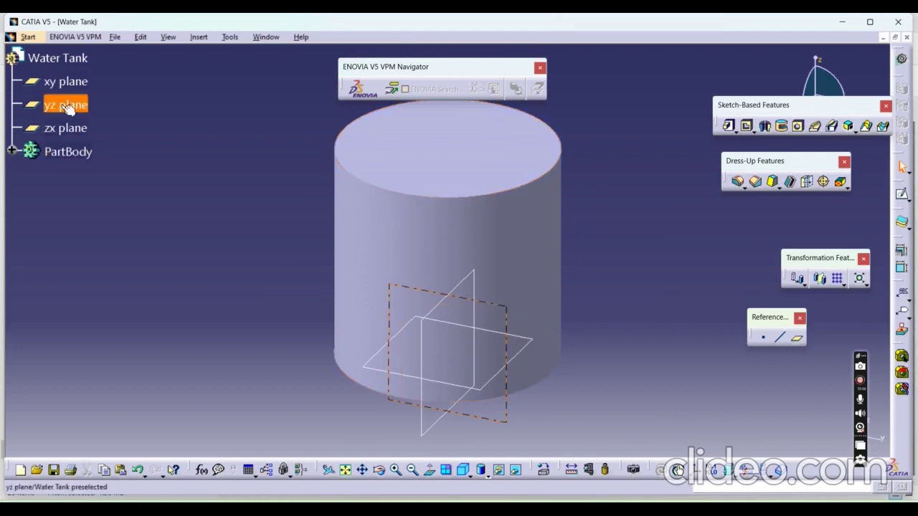
pyautogui.click(901, 196)
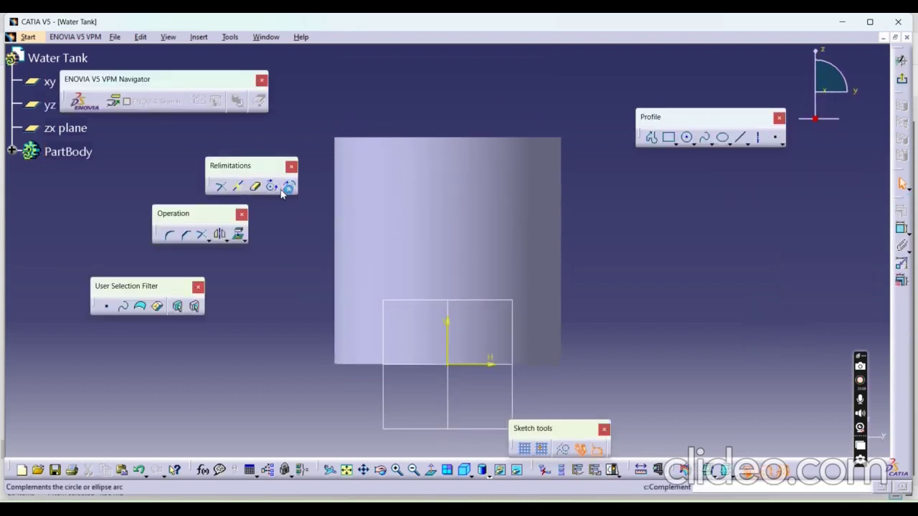
pyautogui.click(239, 234)
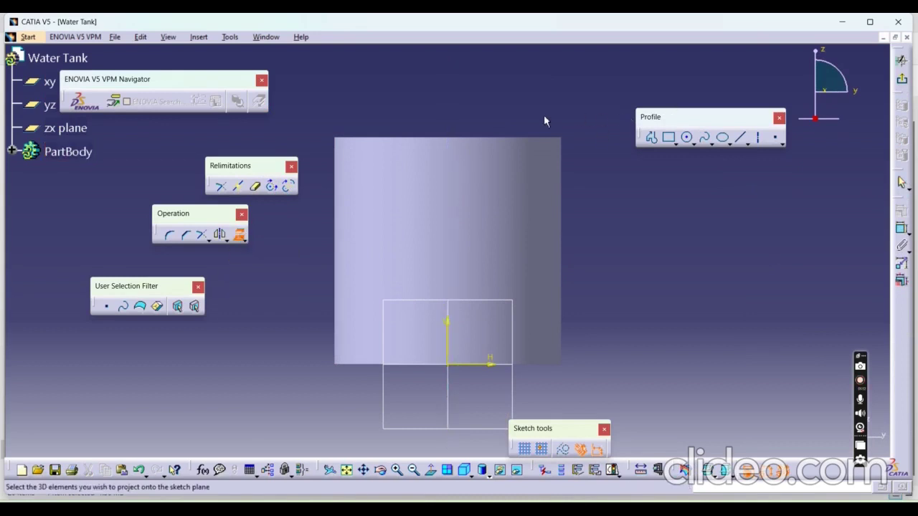
pyautogui.click(481, 136)
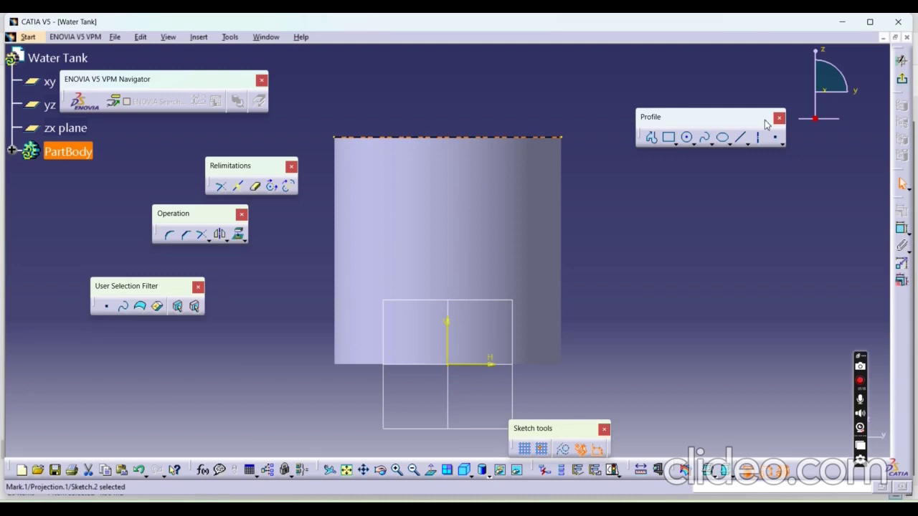
# Draw a vertical line upward from the midpoint of the projected top edge and constrain its length to 200 mm.
pyautogui.click(738, 138)
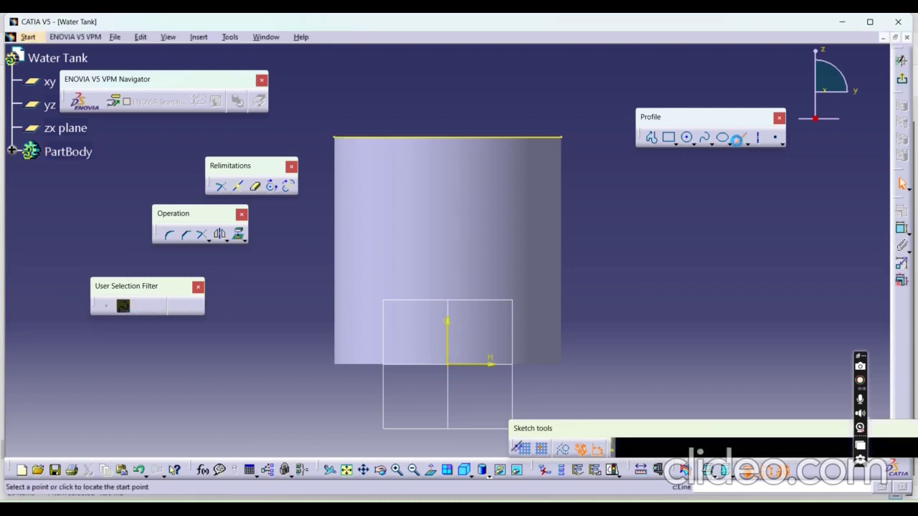
pyautogui.click(448, 136)
pyautogui.click(448, 89)
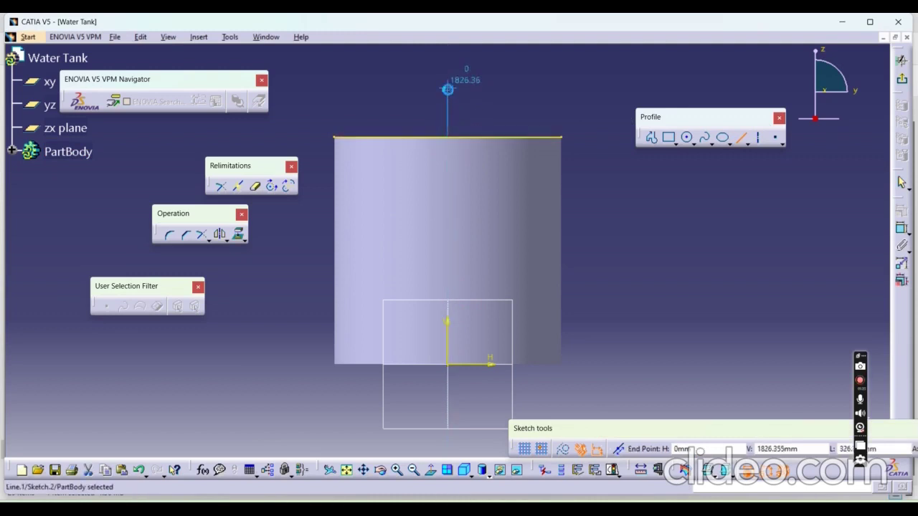
pyautogui.click(901, 228)
pyautogui.click(511, 115)
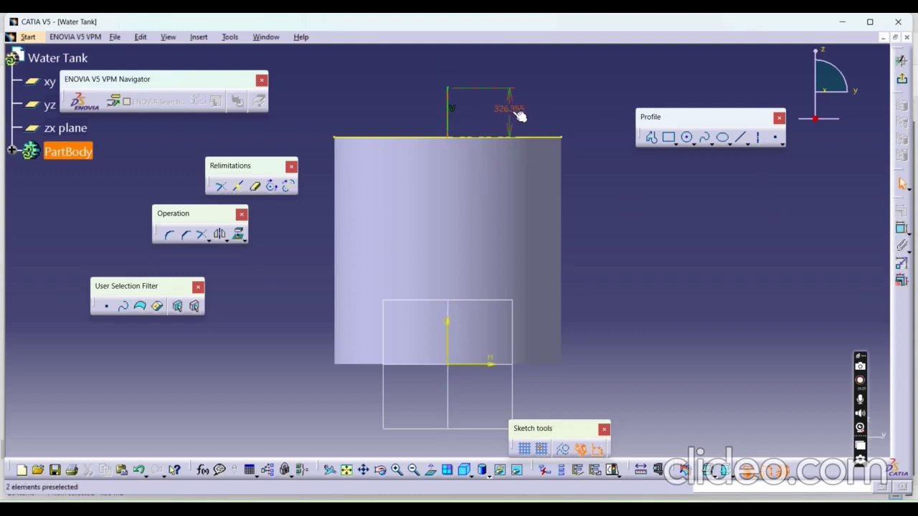
pyautogui.doubleClick(512, 111)
pyautogui.write('200mm')
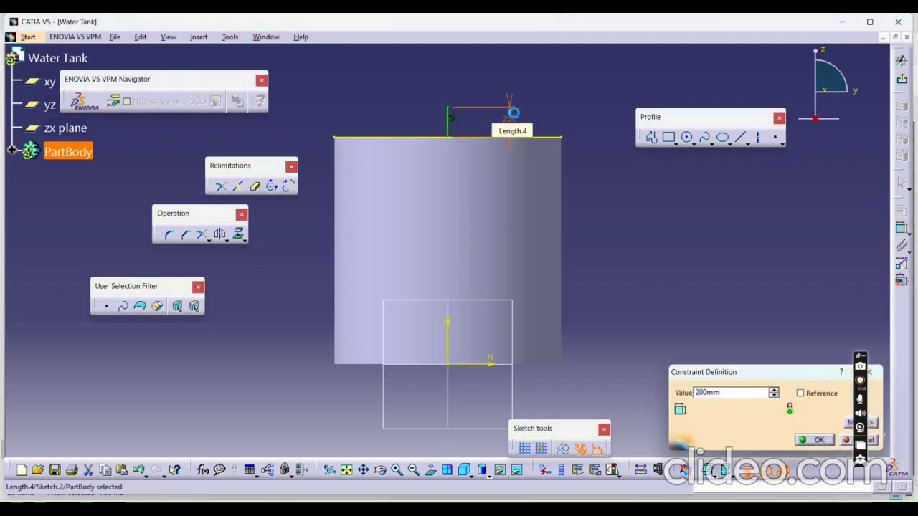
pyautogui.press('Return')
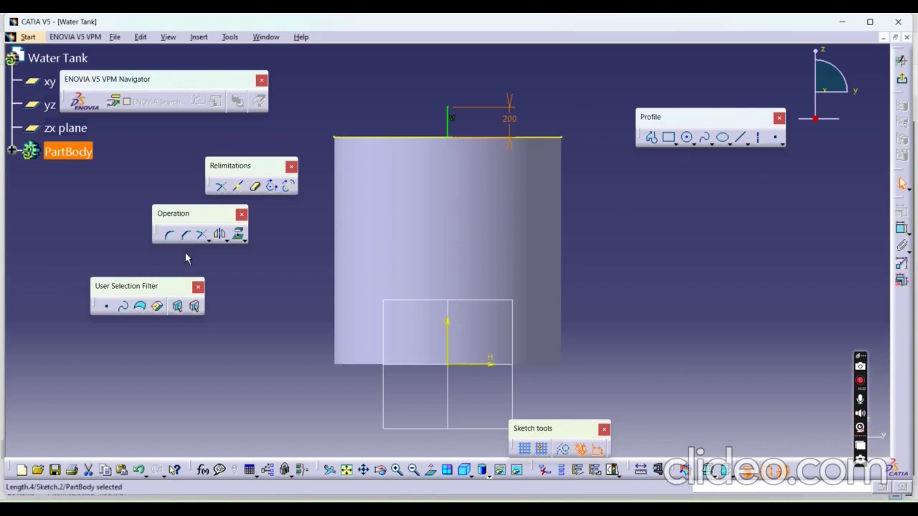
# Draw a three-point arc of about 626 mm radius from the projected edge's left end to the vertical line's top end.
pyautogui.click(689, 138)
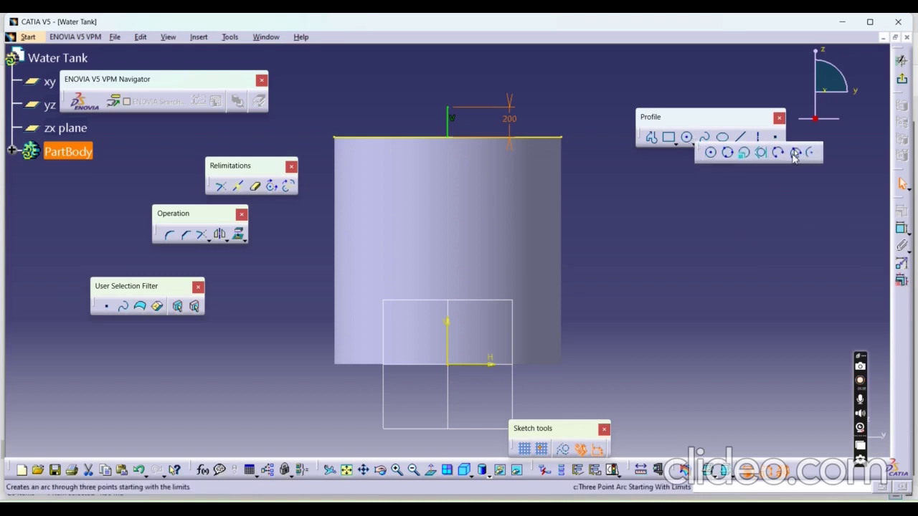
pyautogui.click(337, 137)
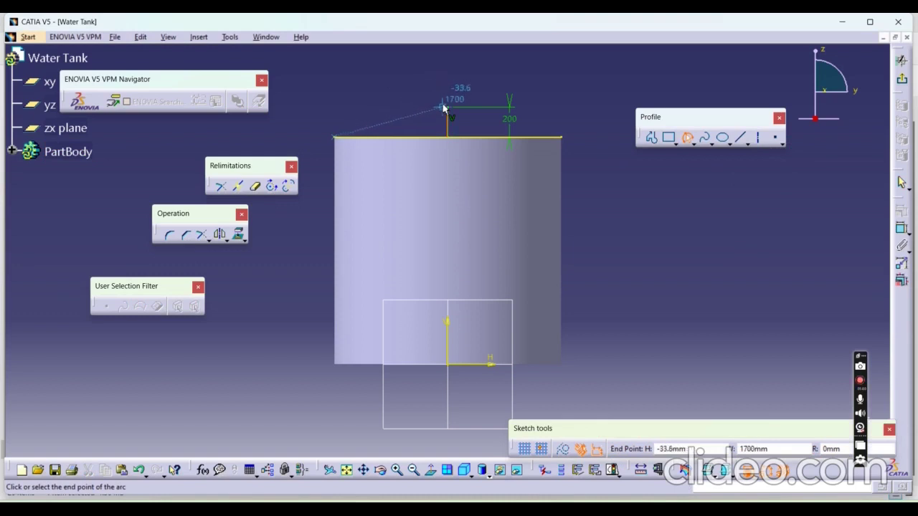
pyautogui.click(450, 109)
pyautogui.click(383, 104)
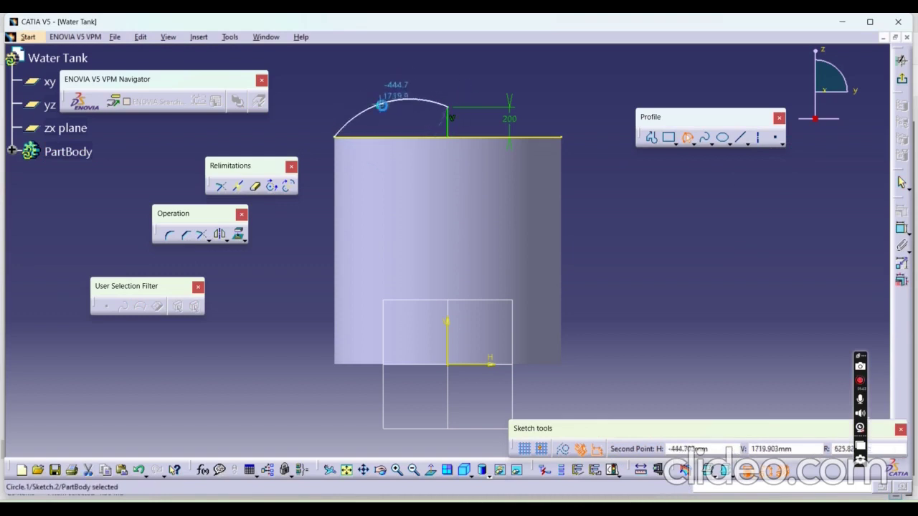
# Constrain the arc's radius to 1500 mm.
pyautogui.click(901, 228)
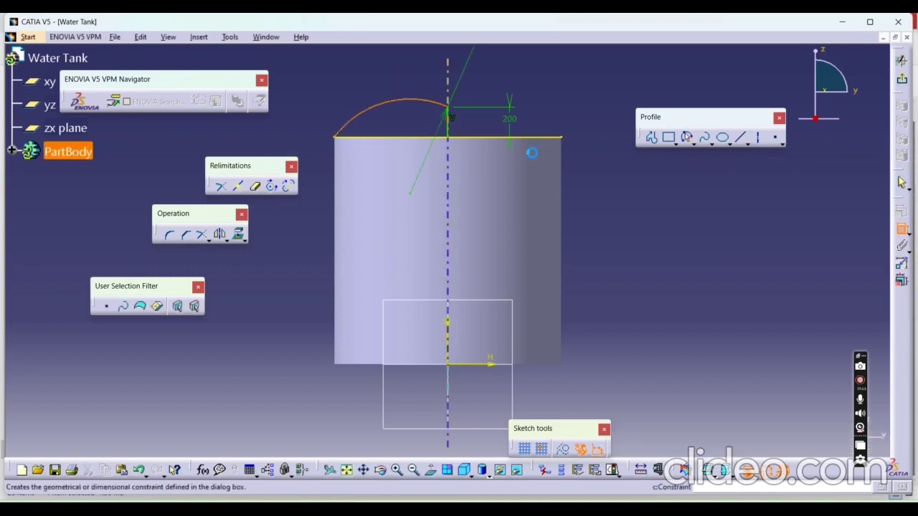
pyautogui.click(367, 99)
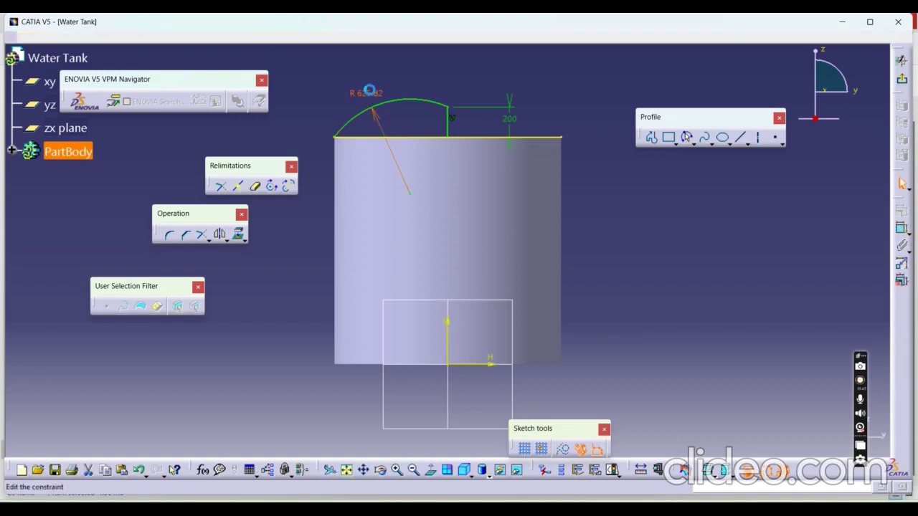
pyautogui.doubleClick(367, 93)
pyautogui.write('1500')
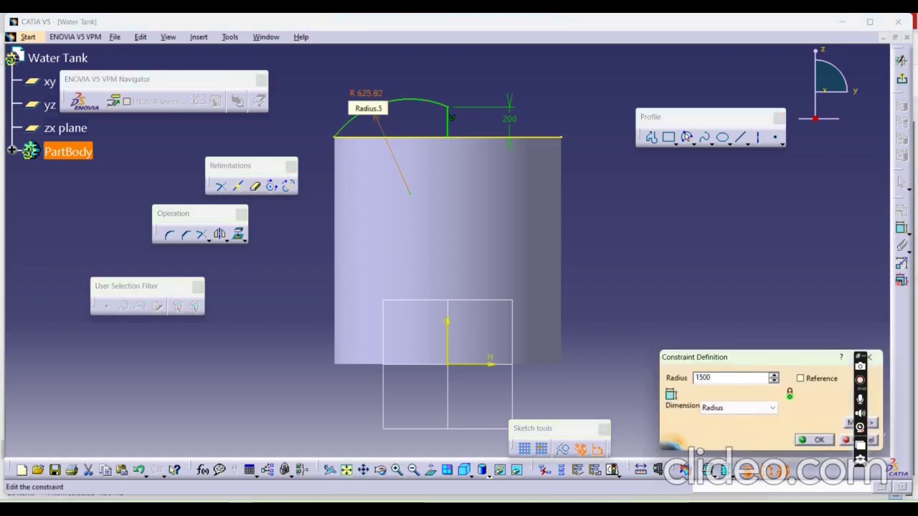
pyautogui.click(813, 442)
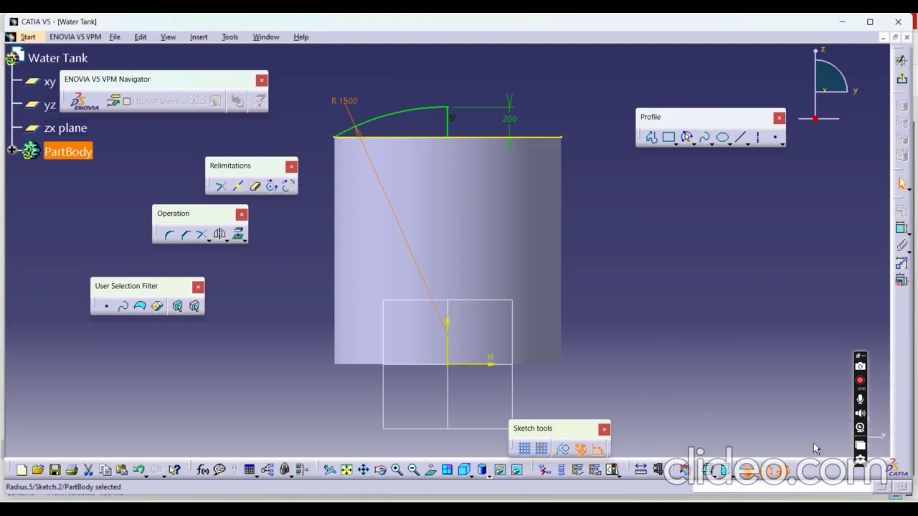
# Quick Trim the projected edge to the right of the vertical line and check the profile with Sketch Analysis.
pyautogui.click(256, 188)
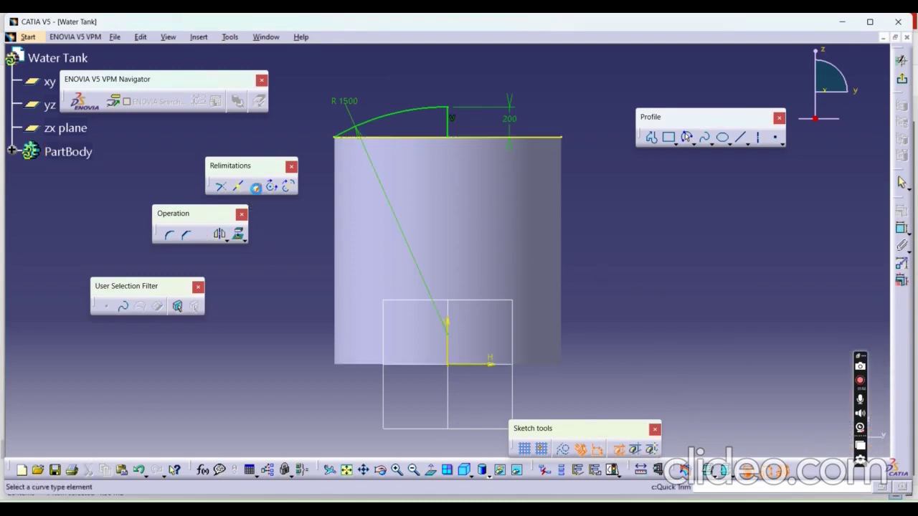
pyautogui.click(510, 138)
pyautogui.click(489, 287)
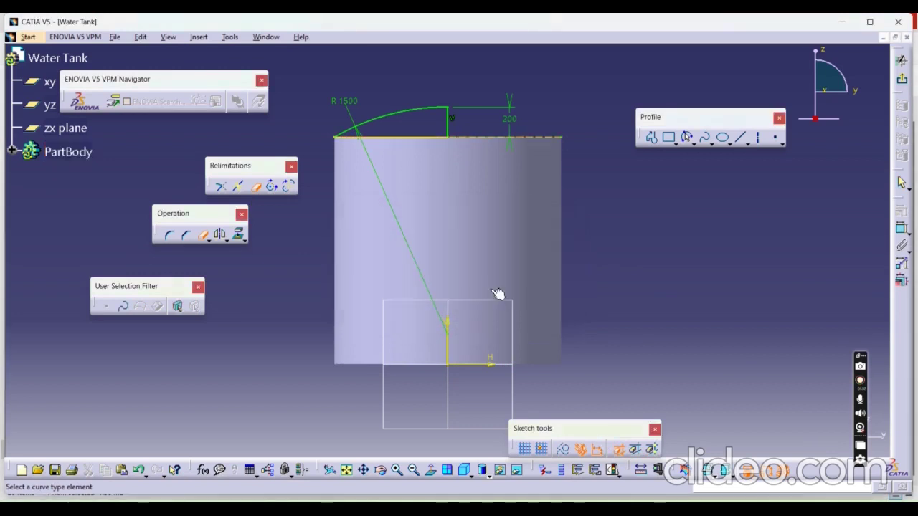
pyautogui.click(230, 37)
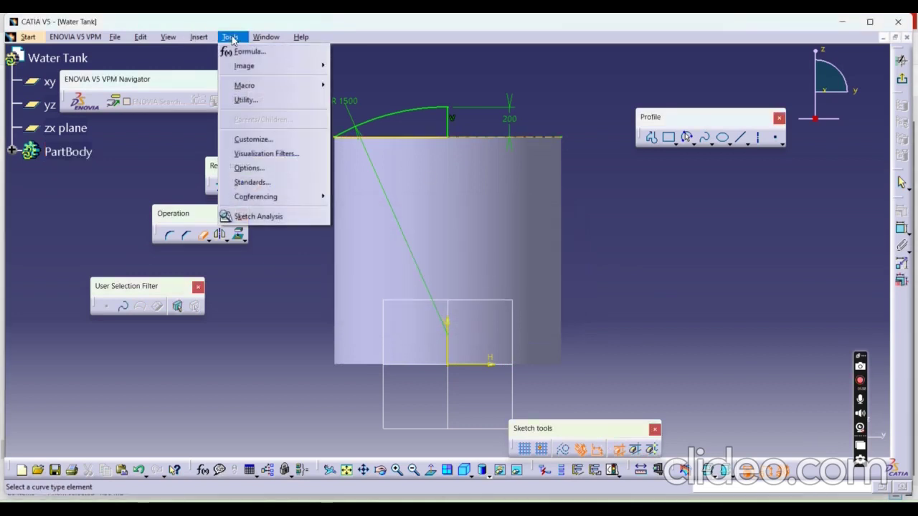
pyautogui.click(251, 216)
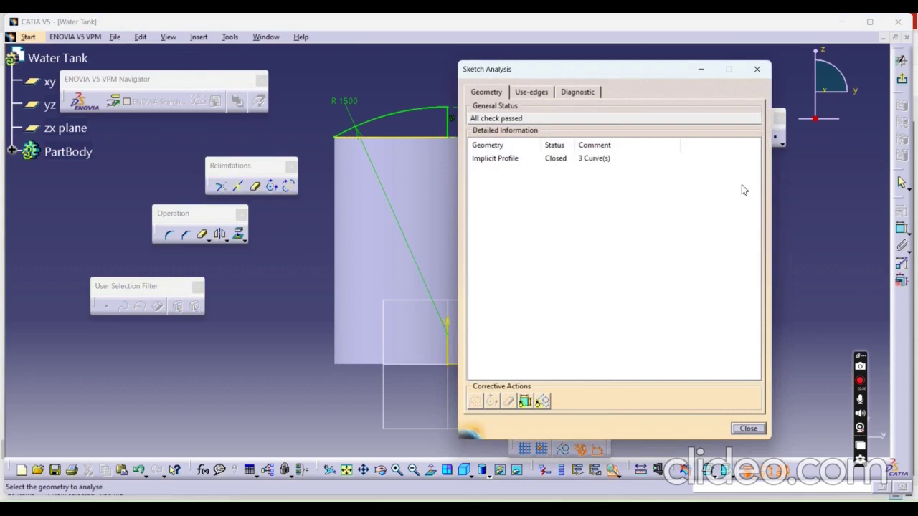
# Finish checking the closed profile, exit the sketch and revolve it 360° about its vertical line with Shaft.
pyautogui.click(568, 160)
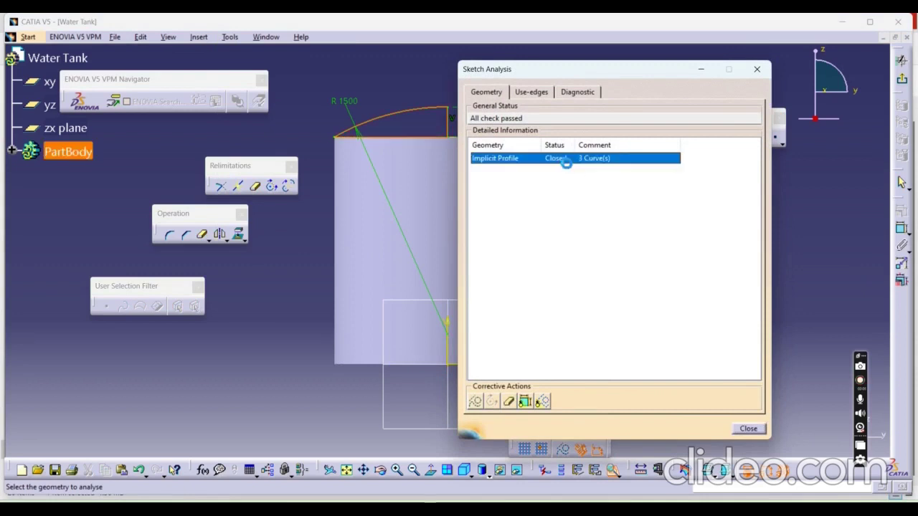
pyautogui.click(756, 69)
pyautogui.click(901, 60)
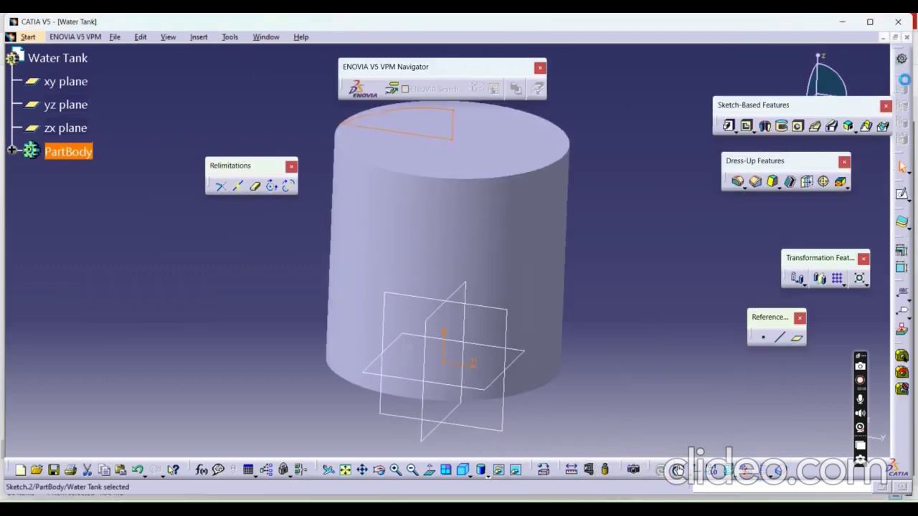
pyautogui.click(764, 127)
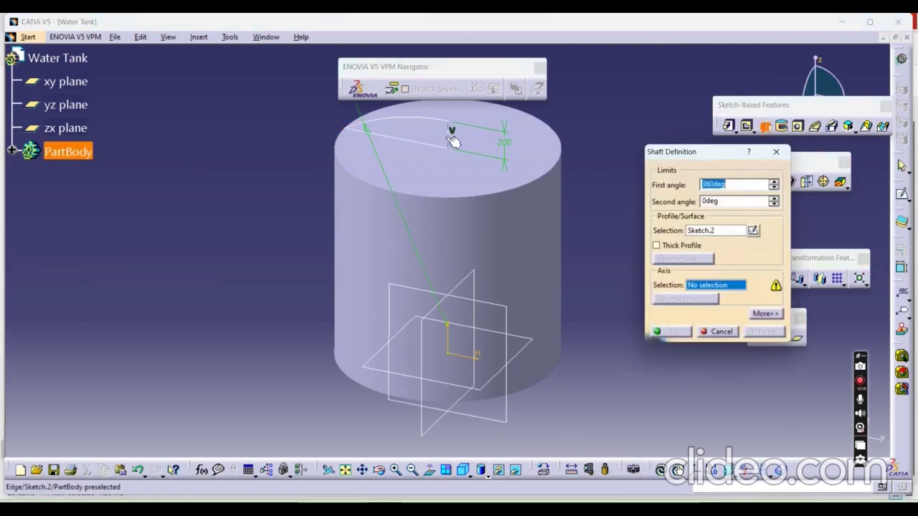
pyautogui.click(452, 139)
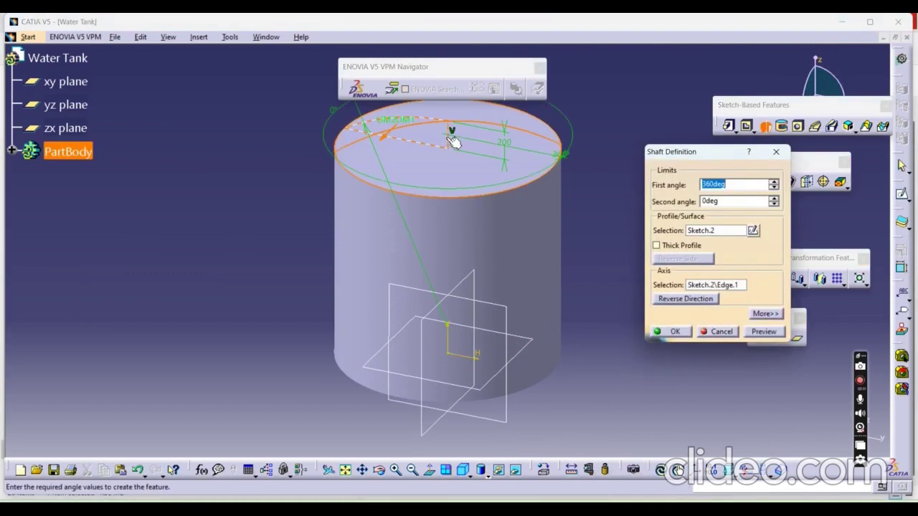
pyautogui.click(675, 331)
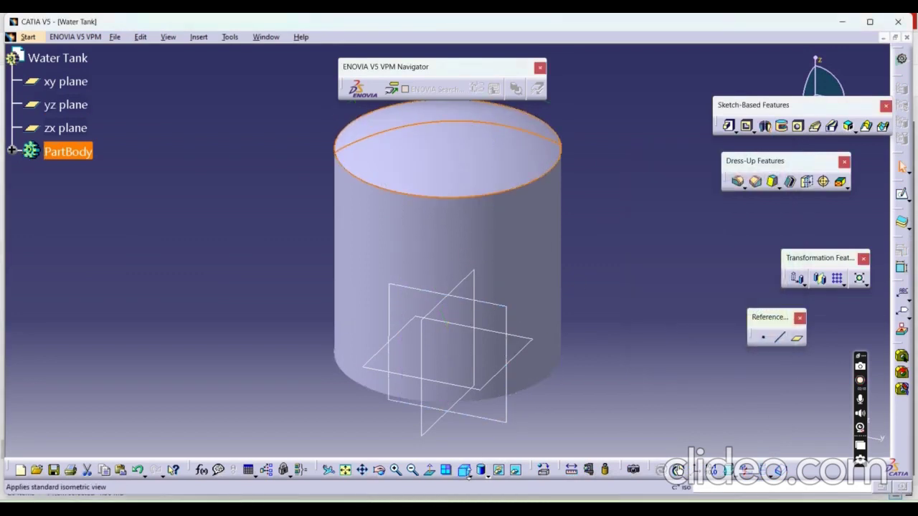
# Create a reference plane offset 1710 mm from the xy plane.
pyautogui.click(460, 473)
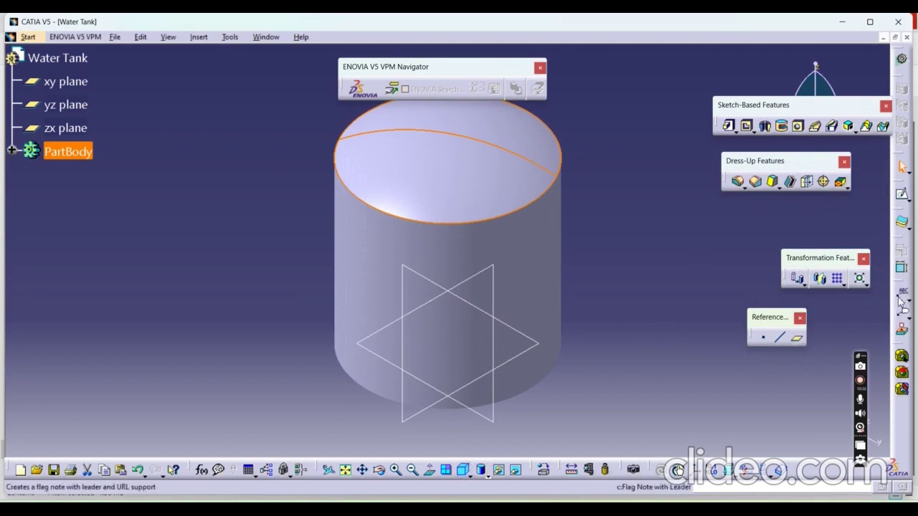
pyautogui.click(797, 339)
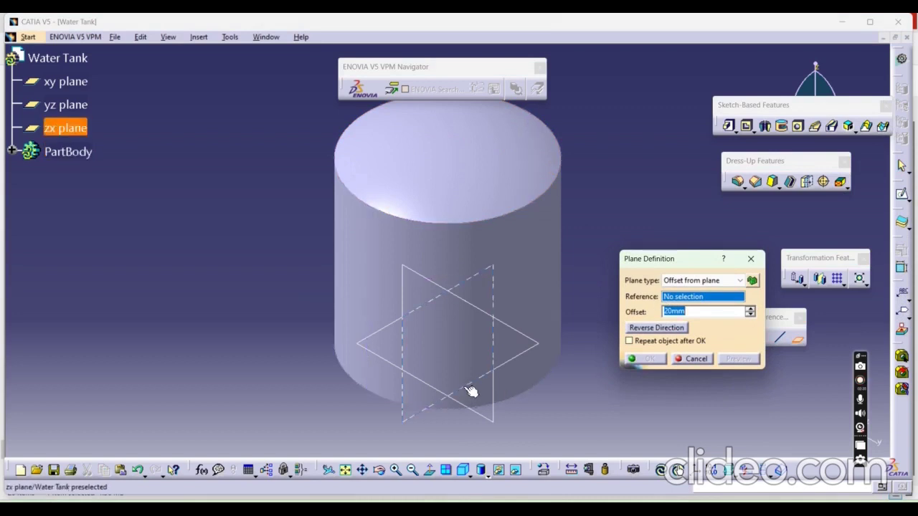
pyautogui.click(68, 81)
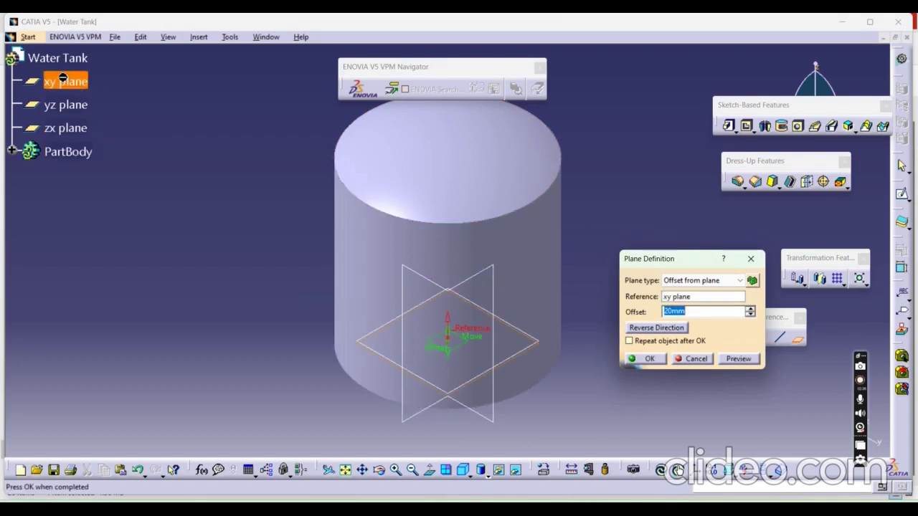
pyautogui.click(673, 310)
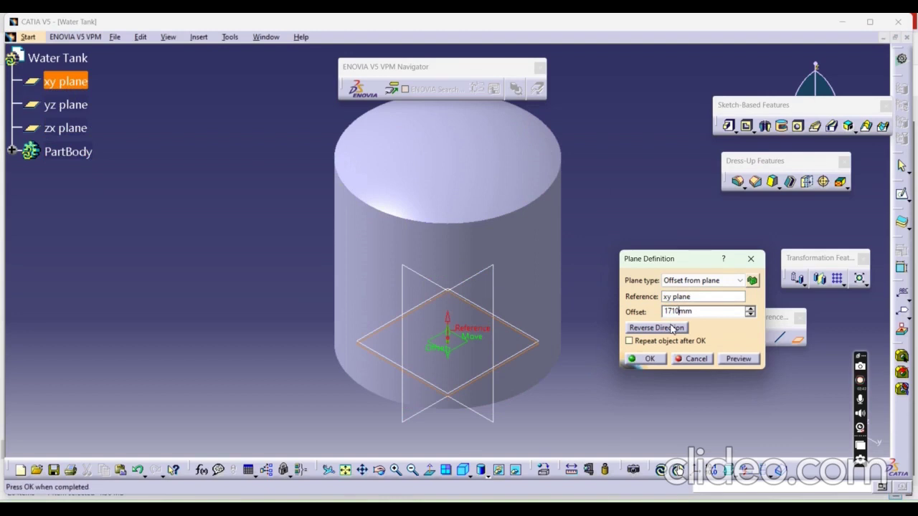
pyautogui.click(661, 359)
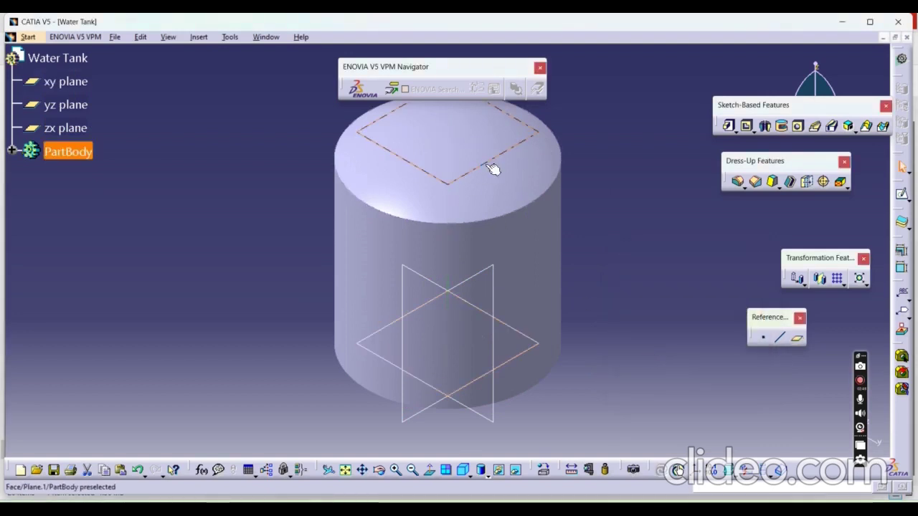
# Sketch a circle centred on the origin on the offset plane and constrain its diameter to 1500 mm.
pyautogui.click(902, 194)
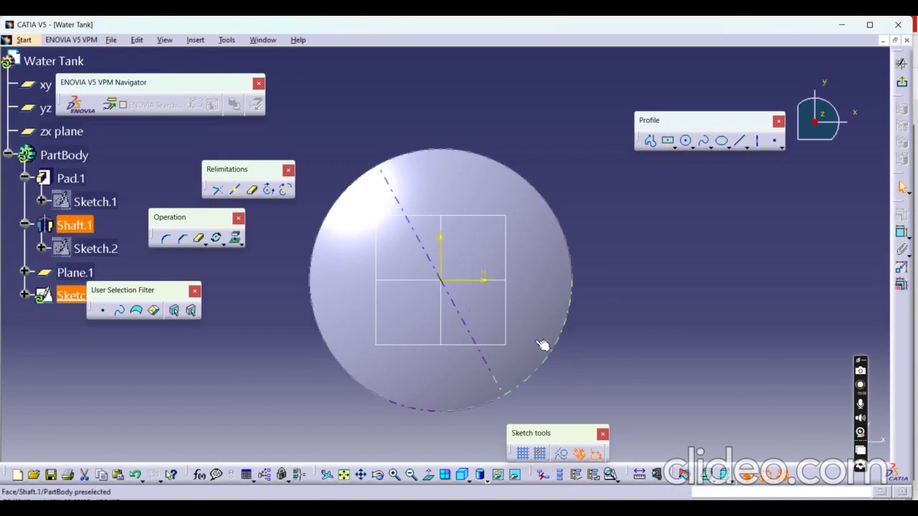
pyautogui.click(686, 142)
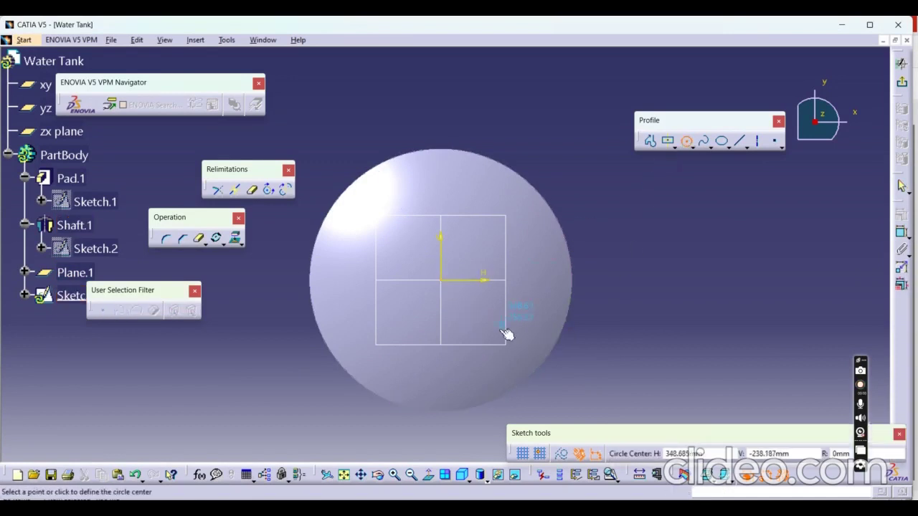
pyautogui.click(441, 279)
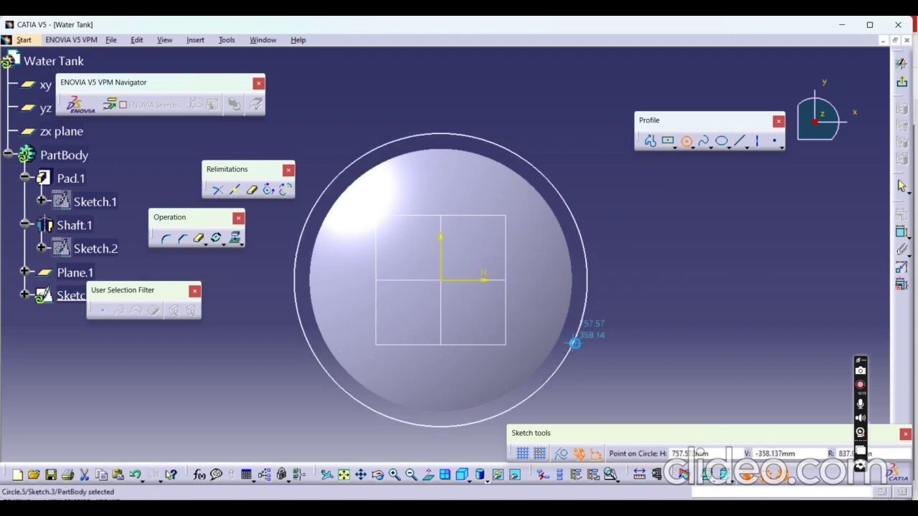
pyautogui.click(574, 343)
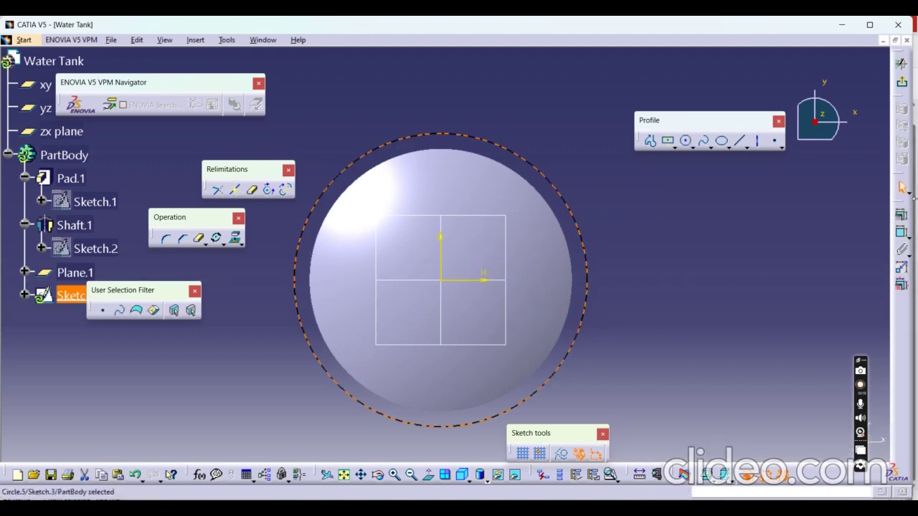
pyautogui.click(901, 239)
pyautogui.click(635, 279)
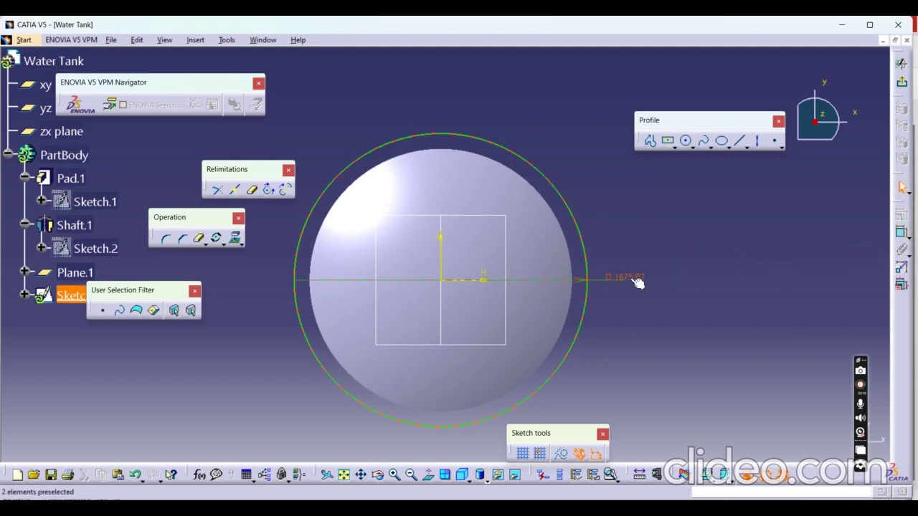
pyautogui.write('1500')
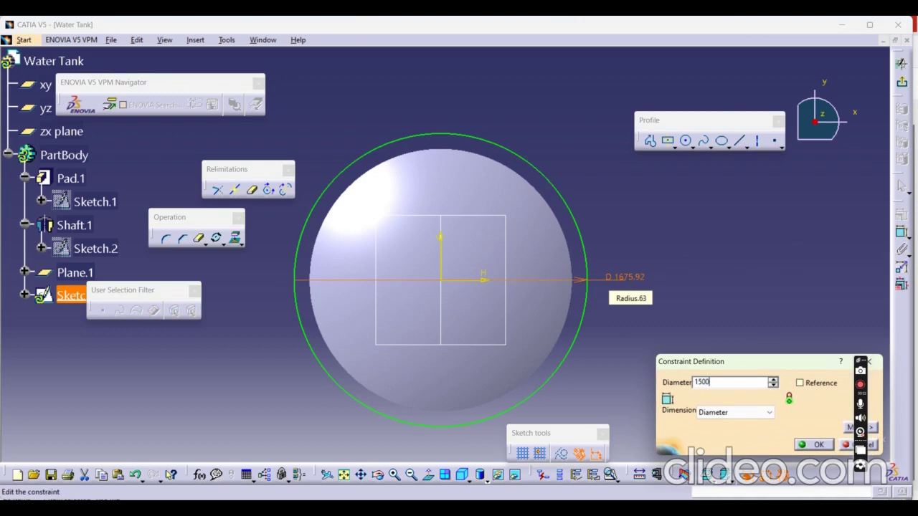
pyautogui.press('Return')
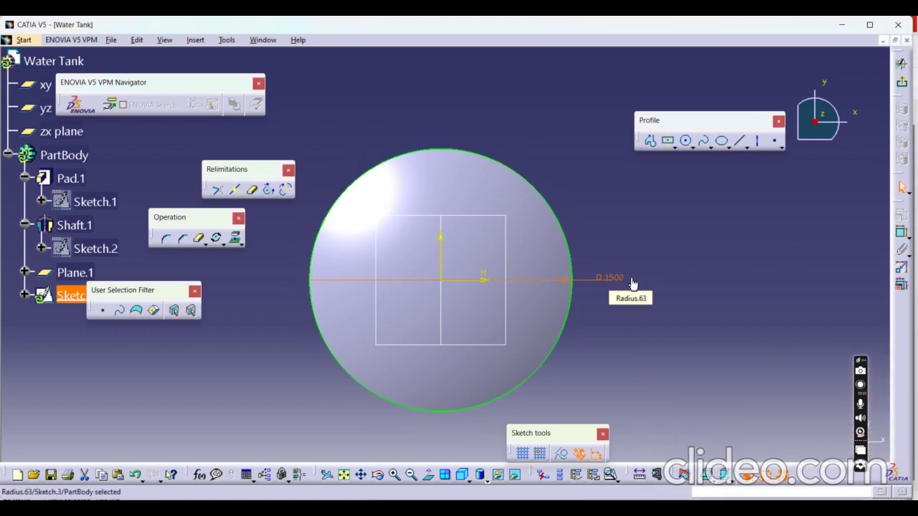
# Draw a wide centred rectangle at the origin extending past both sides of the circle and constrain its height to 250 mm.
pyautogui.click(666, 143)
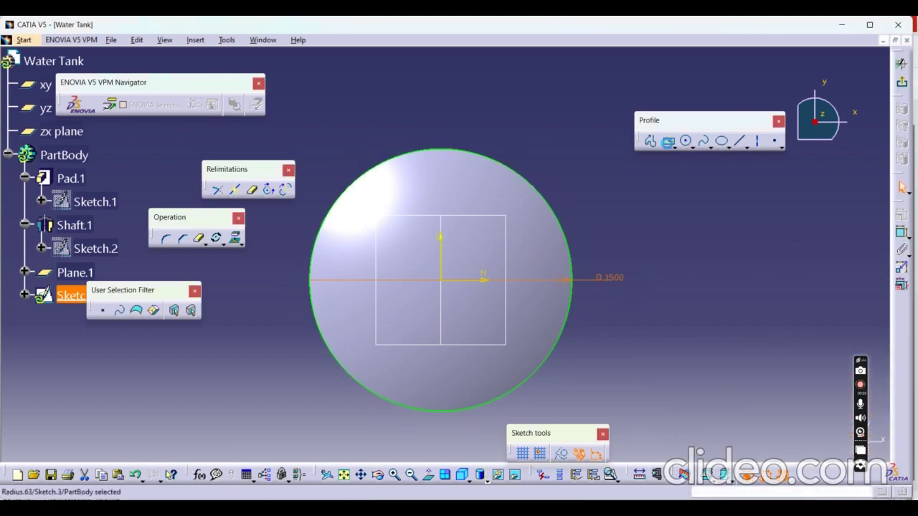
pyautogui.click(449, 282)
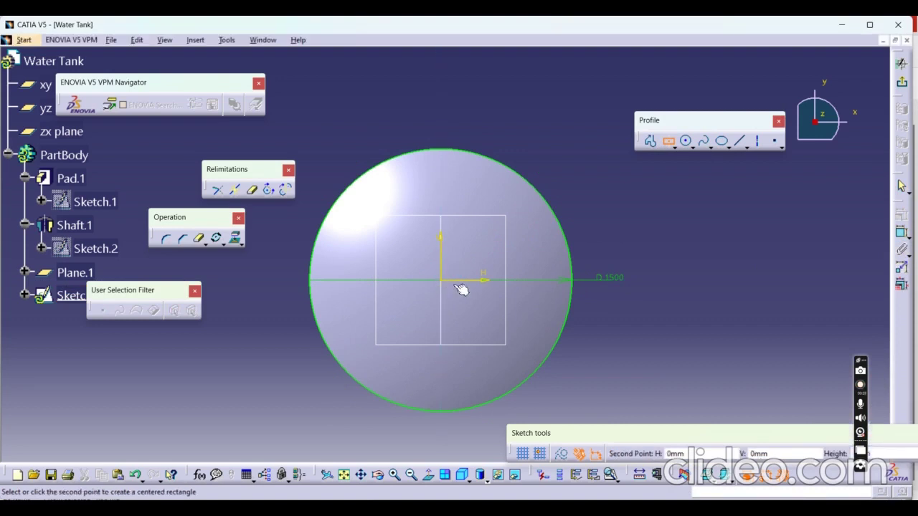
pyautogui.click(620, 319)
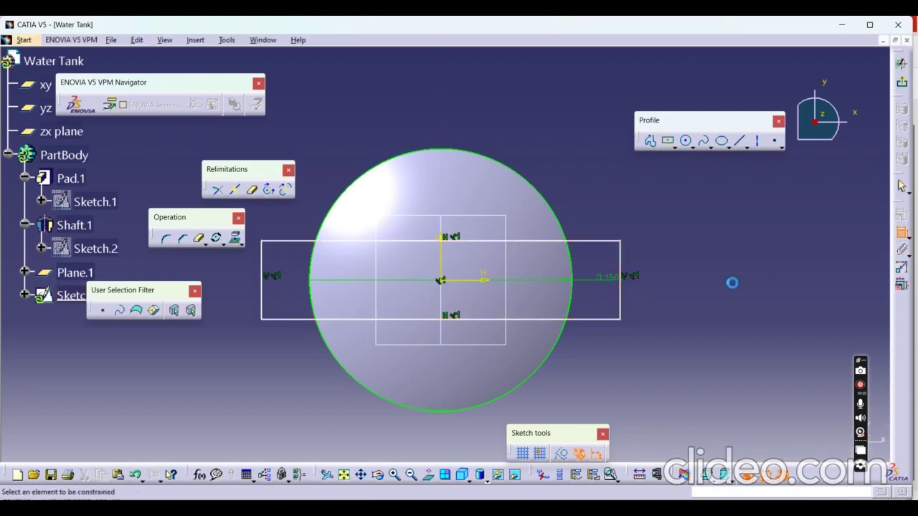
pyautogui.click(620, 294)
pyautogui.click(663, 283)
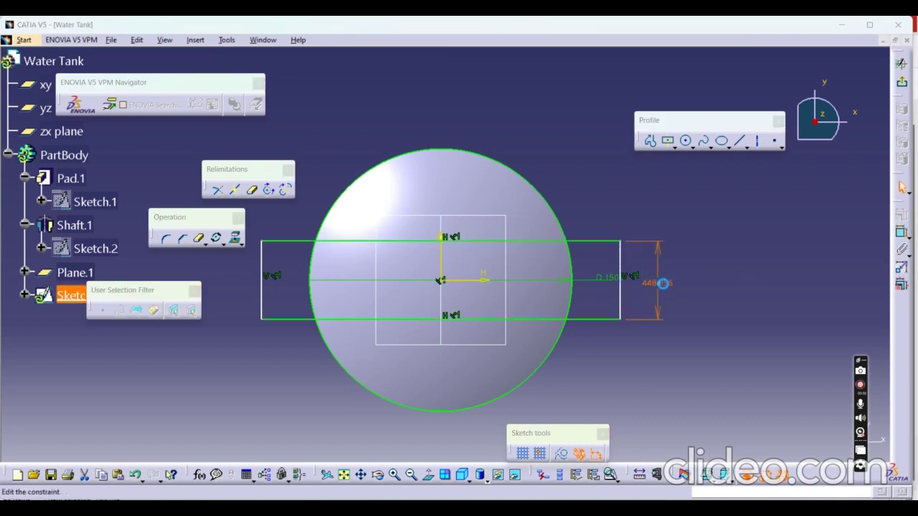
pyautogui.doubleClick(664, 283)
pyautogui.write('70')
pyautogui.press('Return')
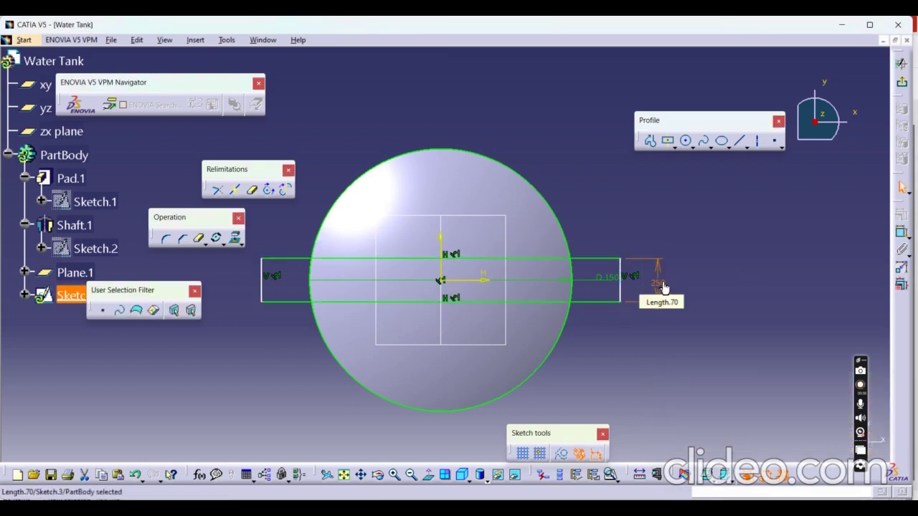
# Draw a tall centred rectangle at the origin extending above and below the circle and constrain its width to 250 mm.
pyautogui.click(668, 141)
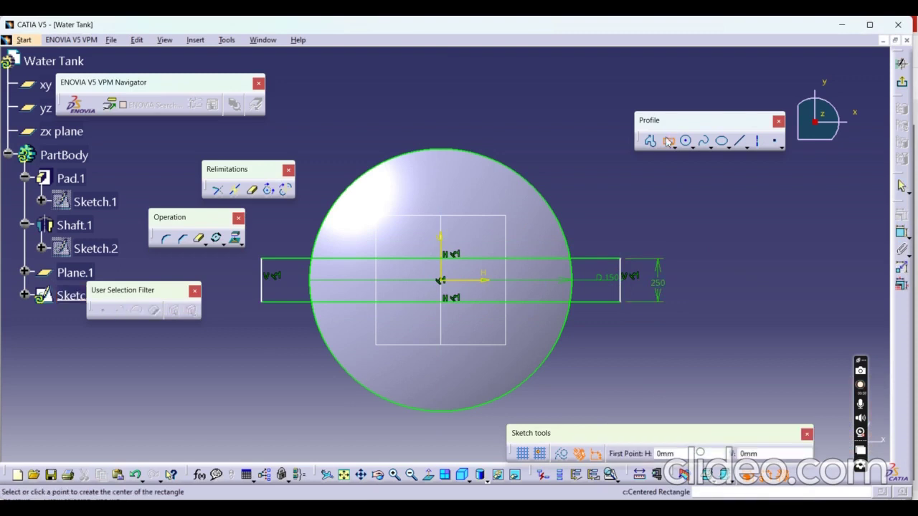
pyautogui.click(442, 281)
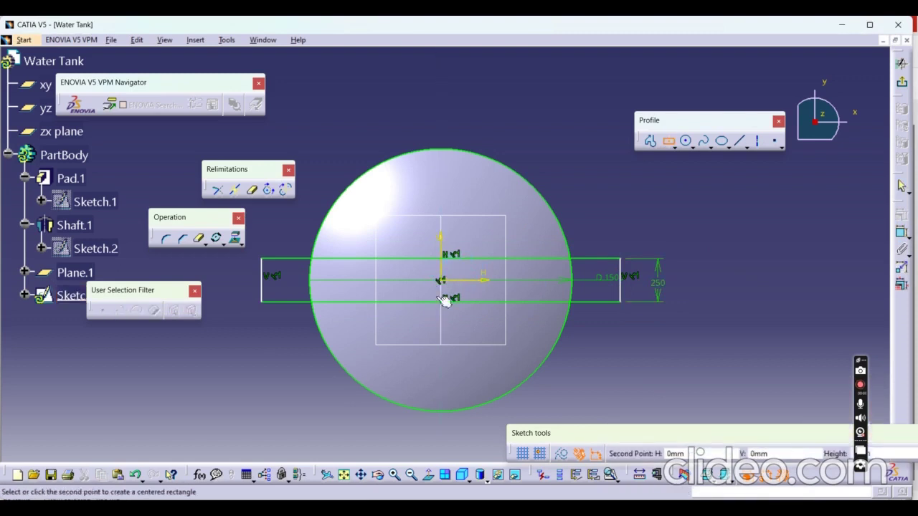
pyautogui.click(477, 433)
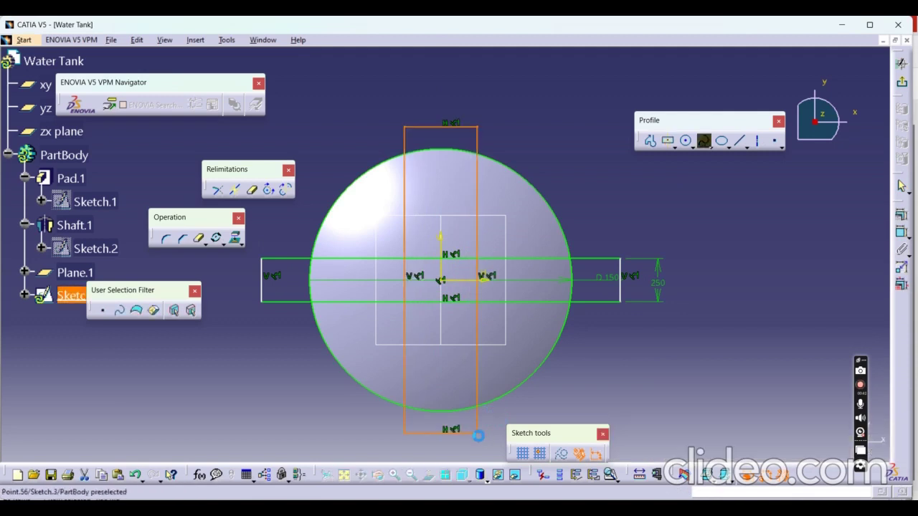
pyautogui.click(902, 232)
pyautogui.click(443, 127)
pyautogui.doubleClick(449, 103)
pyautogui.write('250')
pyautogui.press('Return')
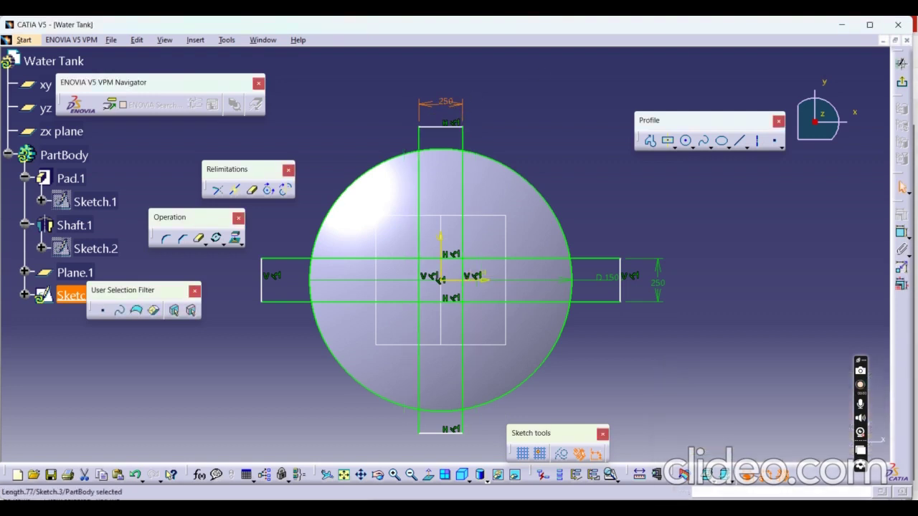
# Draw a third centred rectangle at the origin, inside the circle, and constrain its width to 600 mm.
pyautogui.click(665, 145)
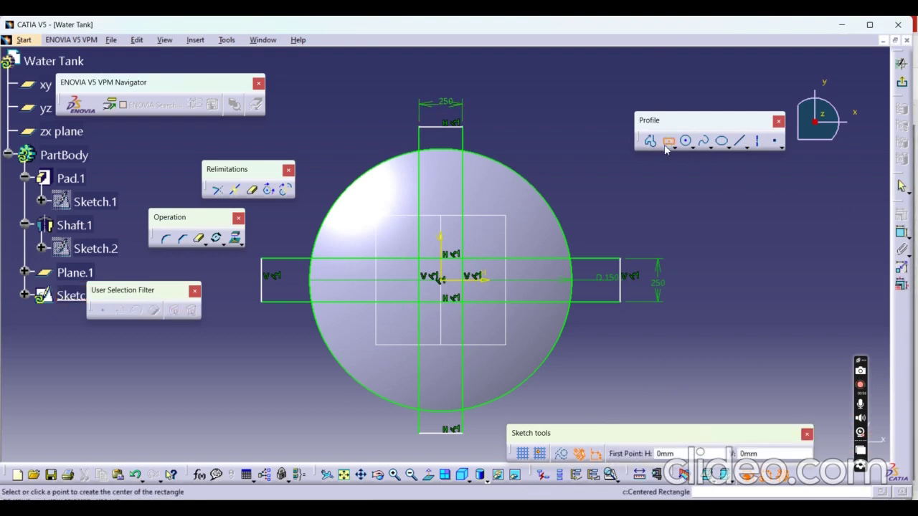
pyautogui.click(442, 280)
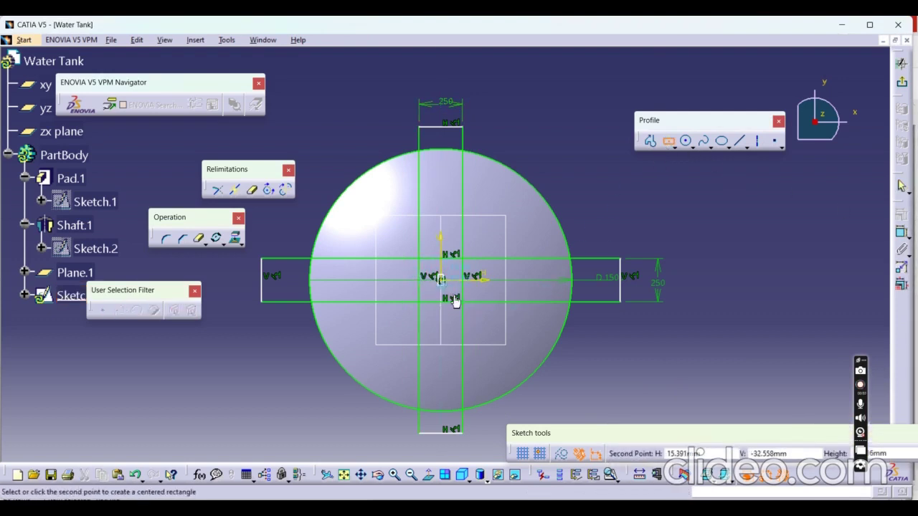
pyautogui.click(482, 326)
pyautogui.click(901, 231)
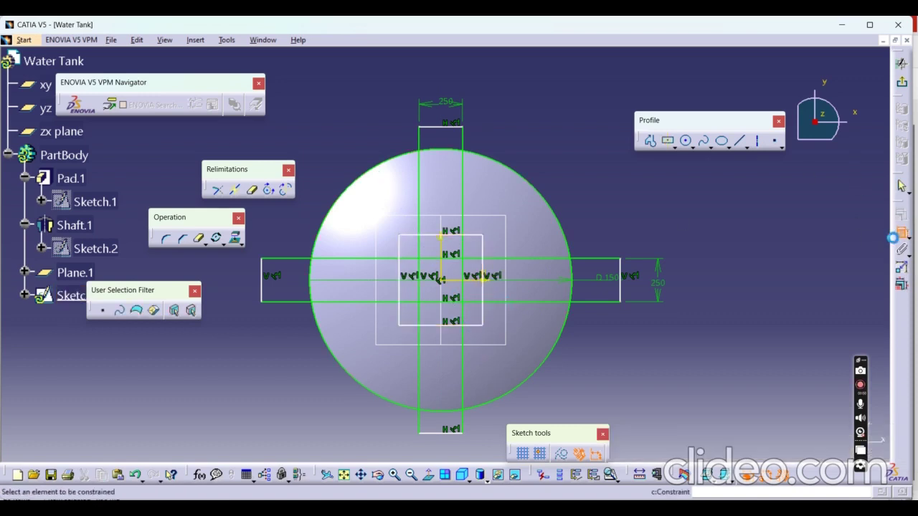
pyautogui.click(466, 237)
pyautogui.click(454, 79)
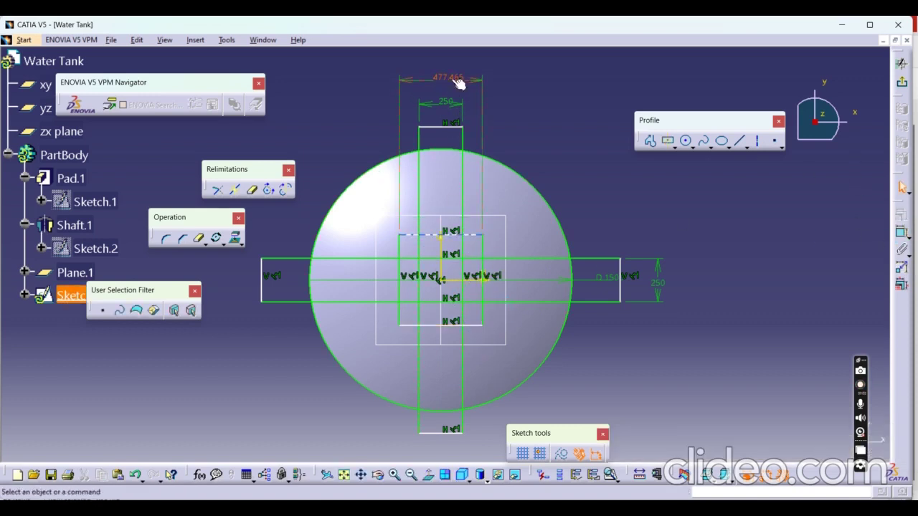
pyautogui.doubleClick(453, 78)
pyautogui.write('600')
pyautogui.press('Return')
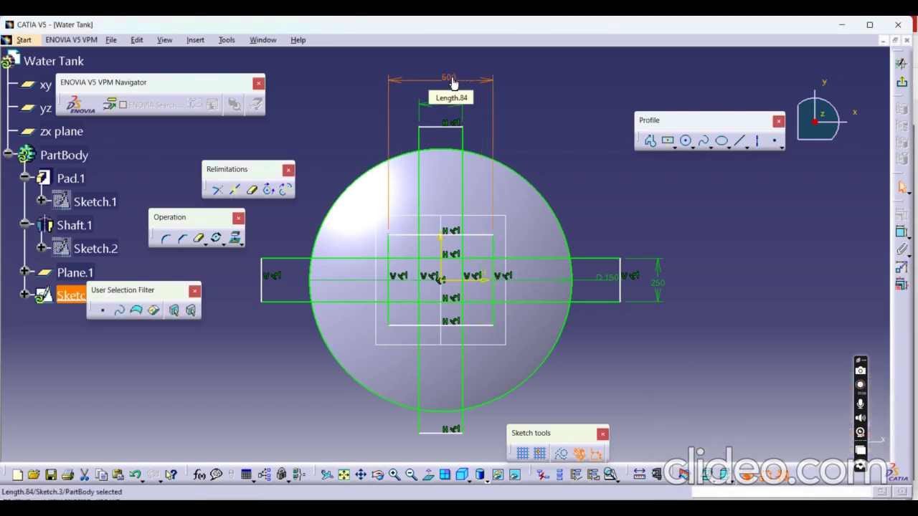
# Constrain the height of the inner centred rectangle to 600 mm.
pyautogui.click(901, 232)
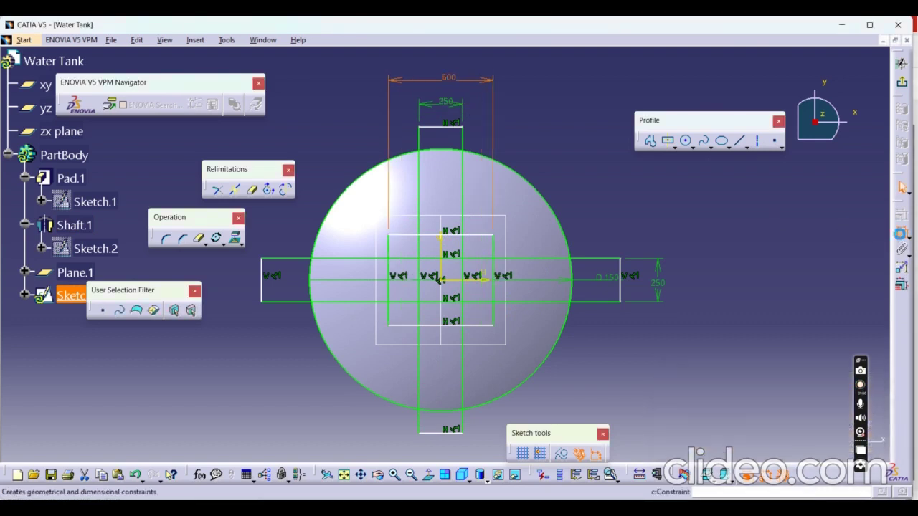
pyautogui.click(493, 294)
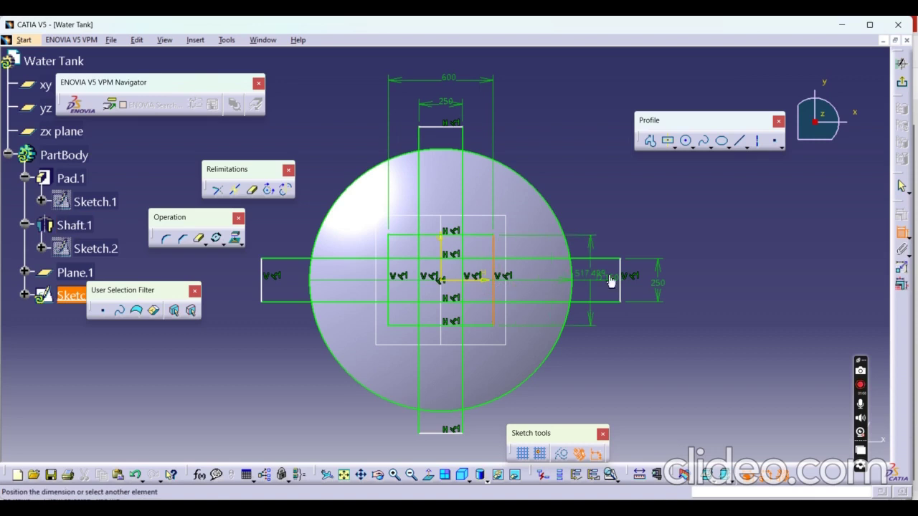
pyautogui.click(693, 289)
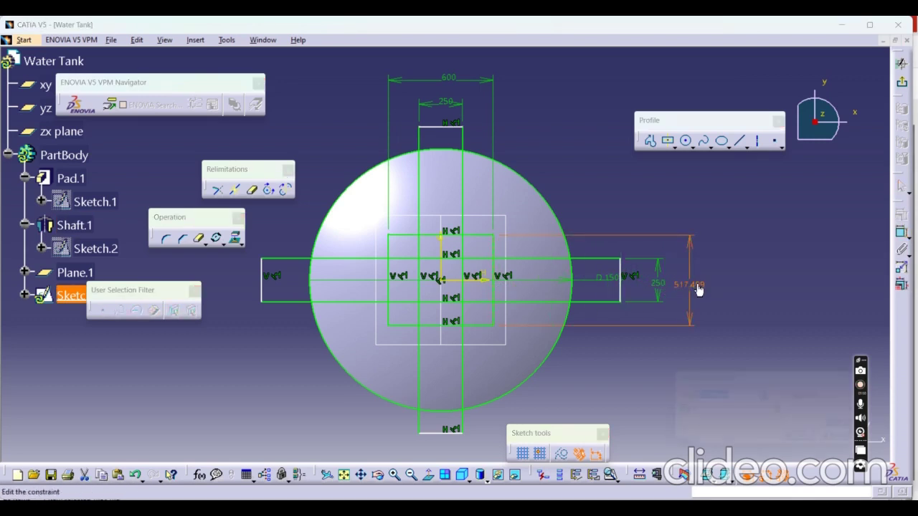
pyautogui.doubleClick(697, 288)
pyautogui.write('600')
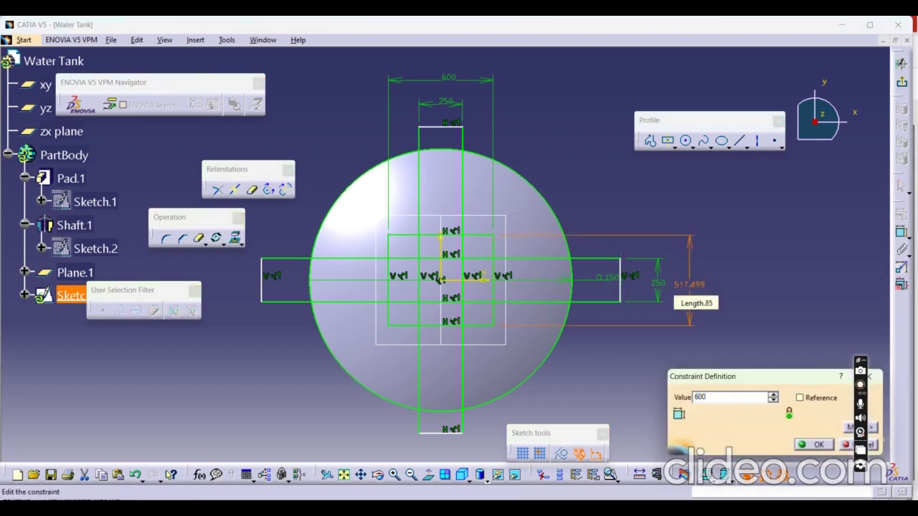
pyautogui.press('Return')
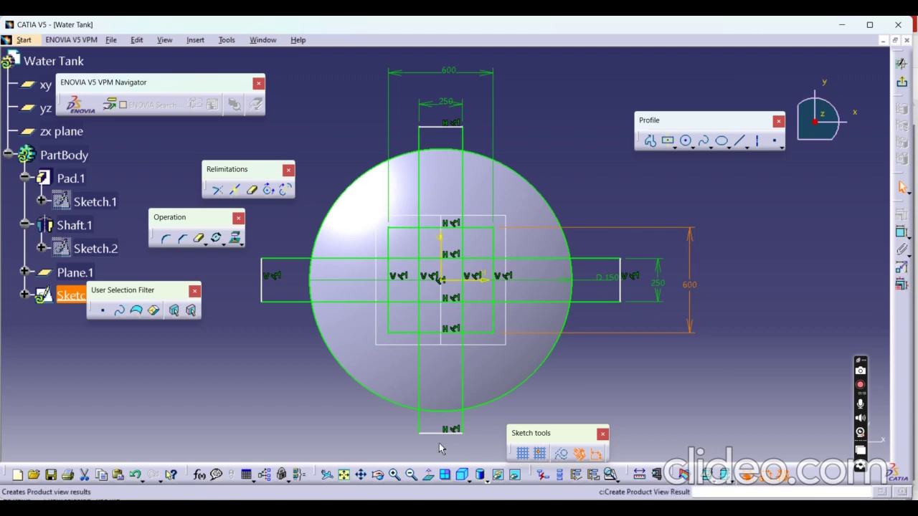
# Rotate all four sides of the 600 mm square by 45 degrees about the origin, without duplicating them.
pyautogui.click(485, 334)
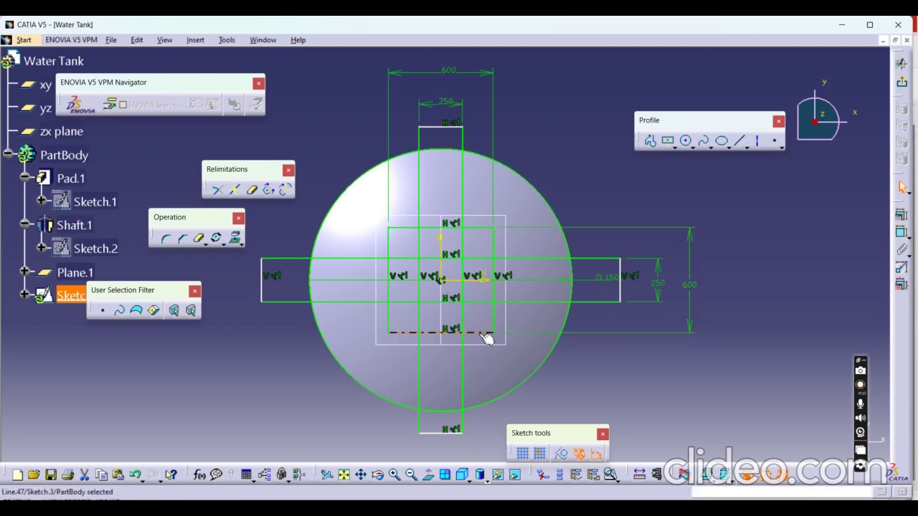
pyautogui.click(498, 314)
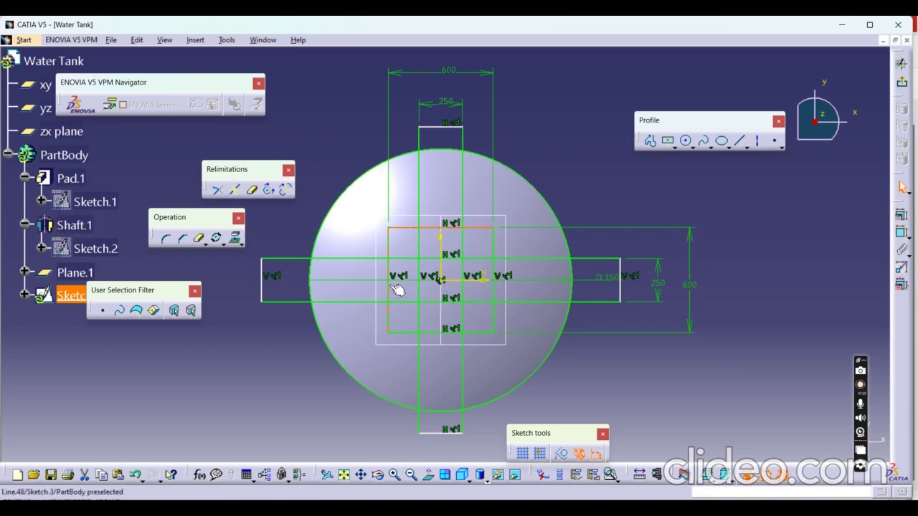
pyautogui.click(414, 333)
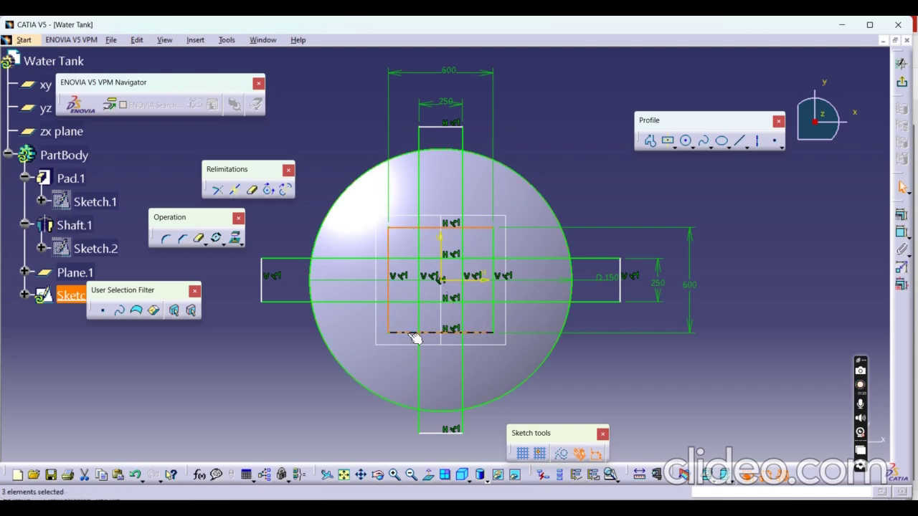
pyautogui.keyDown('ctrl'); pyautogui.click(493, 285); pyautogui.keyUp('ctrl')
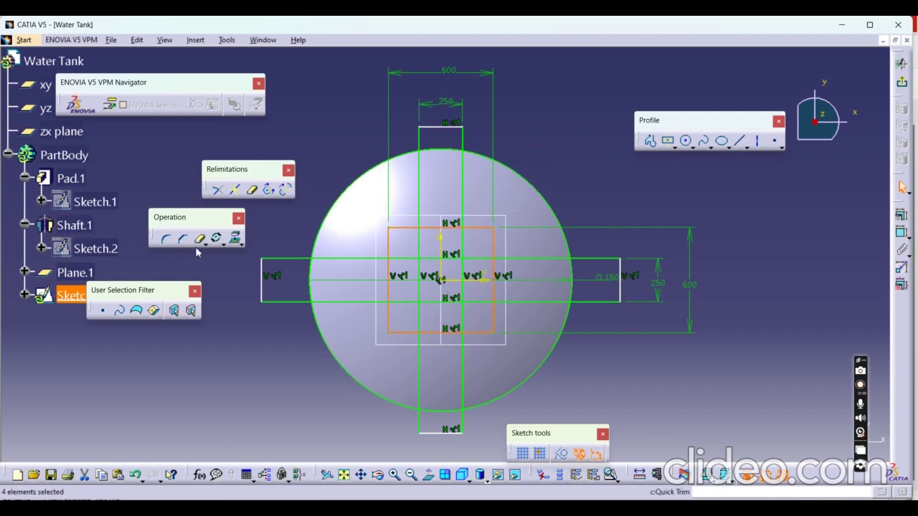
pyautogui.click(216, 237)
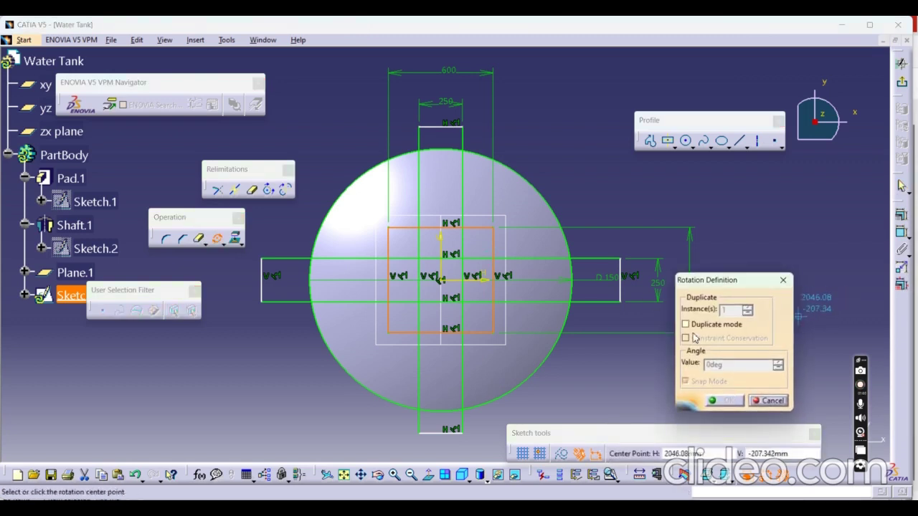
pyautogui.click(445, 284)
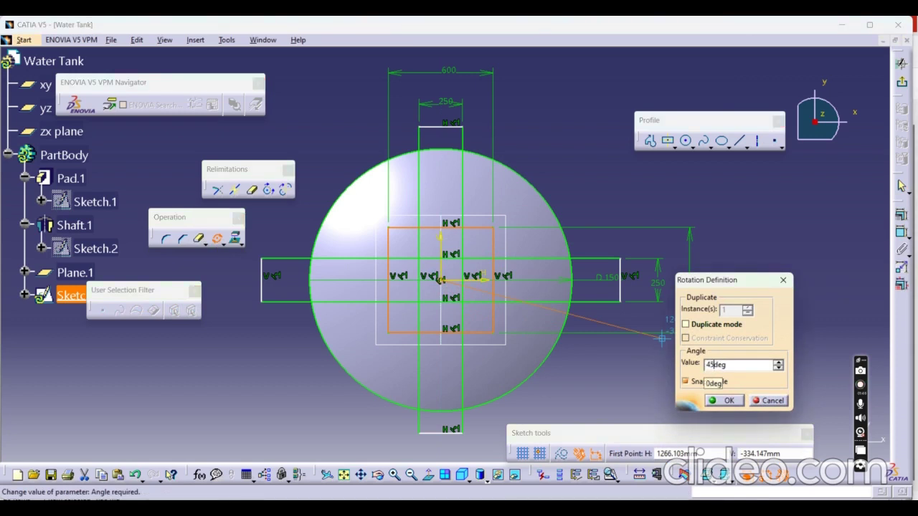
pyautogui.click(739, 400)
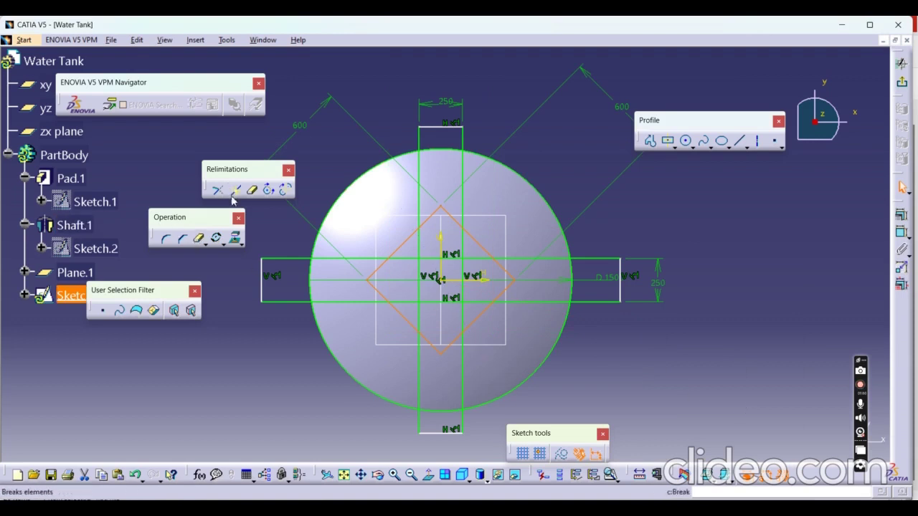
# Quick-trim the four corners of the rotated square inside the cross bars, converting its length constraints into distances.
pyautogui.click(253, 191)
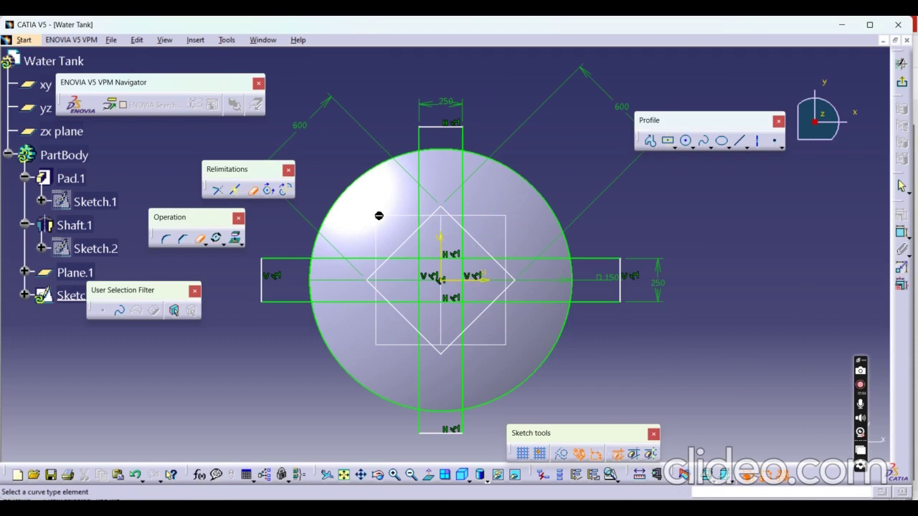
pyautogui.click(431, 220)
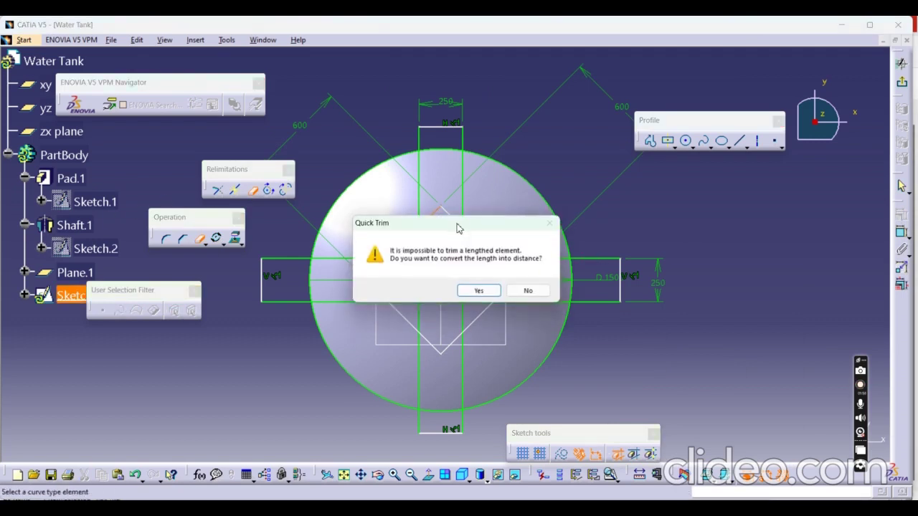
pyautogui.click(478, 290)
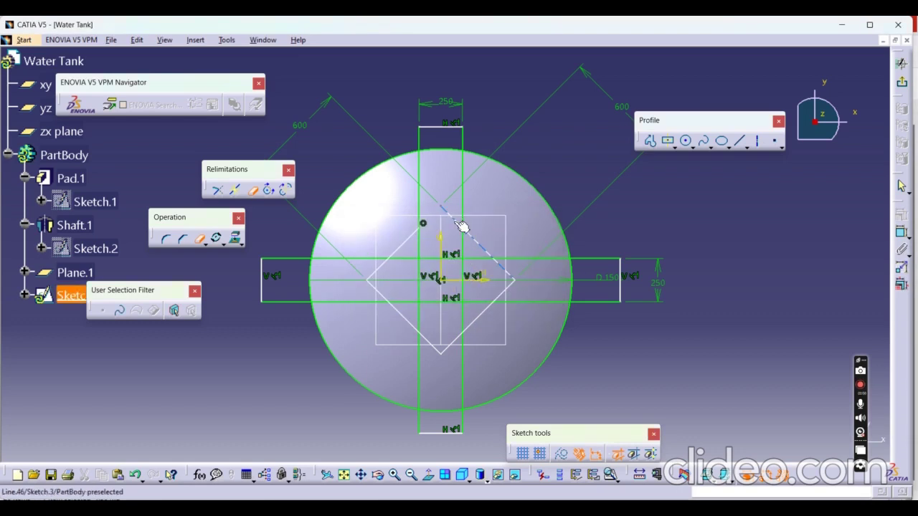
pyautogui.click(463, 226)
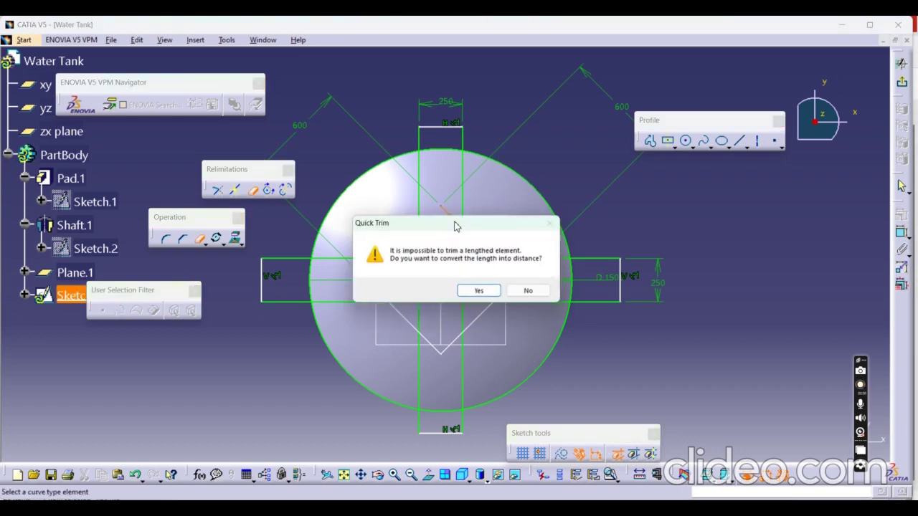
pyautogui.click(478, 290)
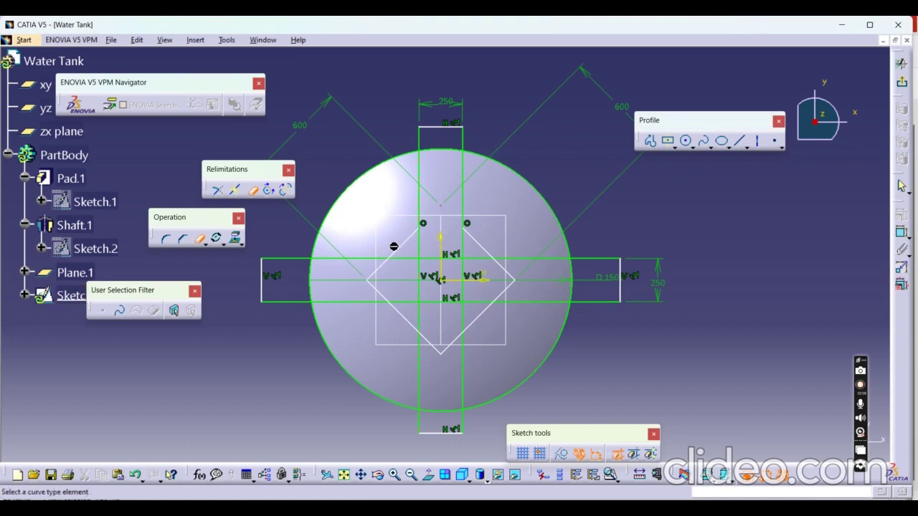
pyautogui.click(393, 269)
pyautogui.click(382, 294)
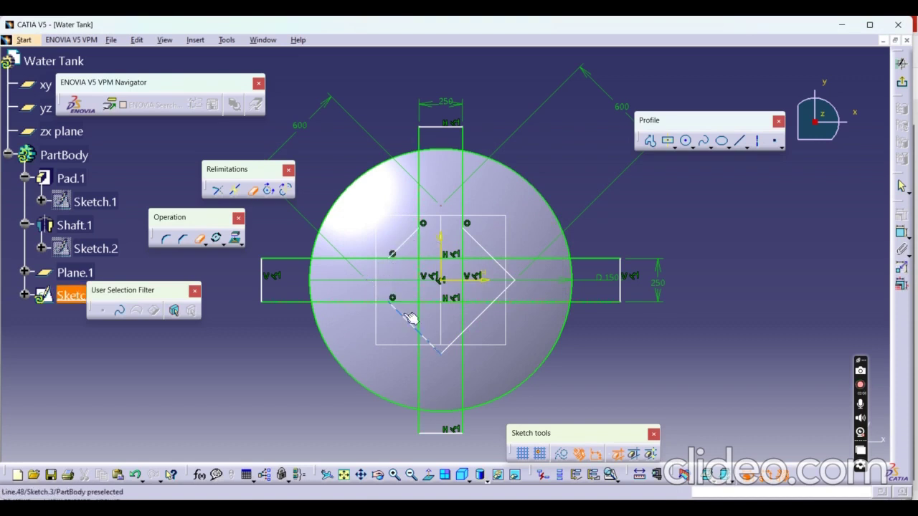
pyautogui.click(430, 339)
pyautogui.click(458, 341)
pyautogui.click(502, 292)
pyautogui.click(504, 270)
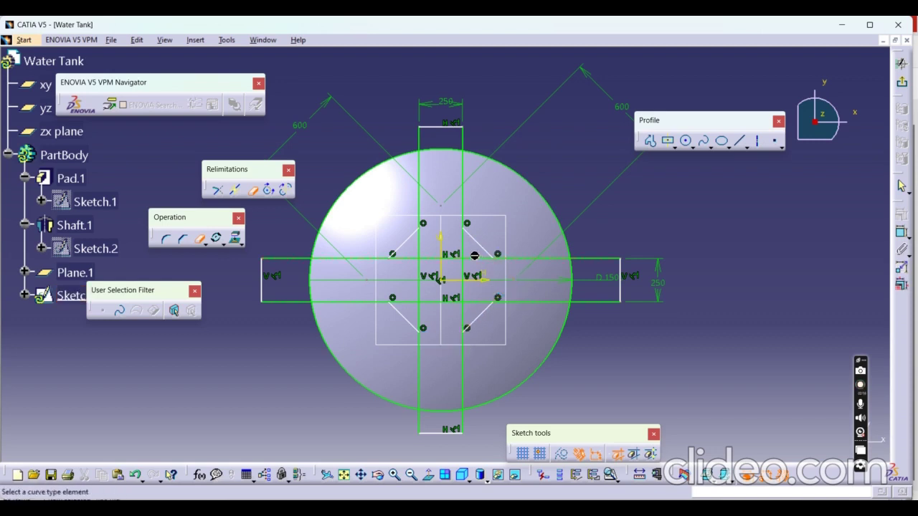
# Trim away the inner segments of the horizontal and vertical bars between the square's four diagonal edges.
pyautogui.click(427, 259)
pyautogui.click(408, 258)
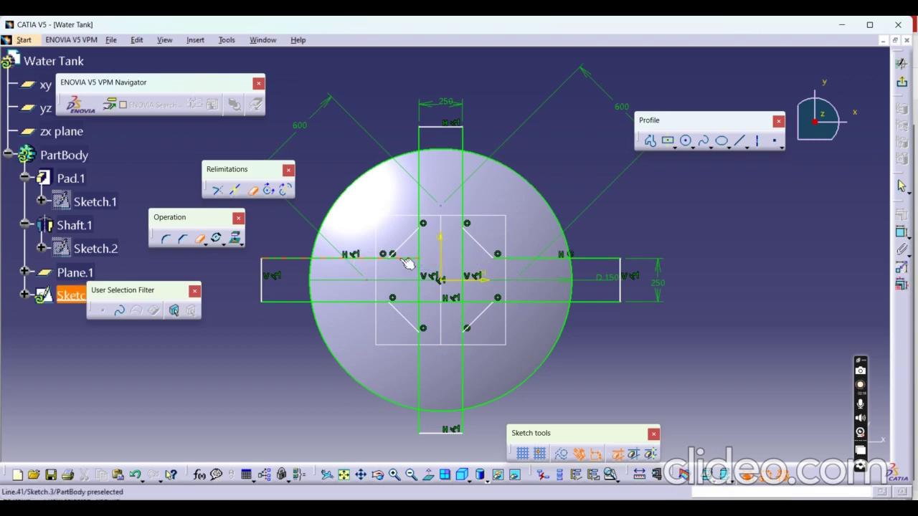
pyautogui.click(430, 297)
pyautogui.click(442, 300)
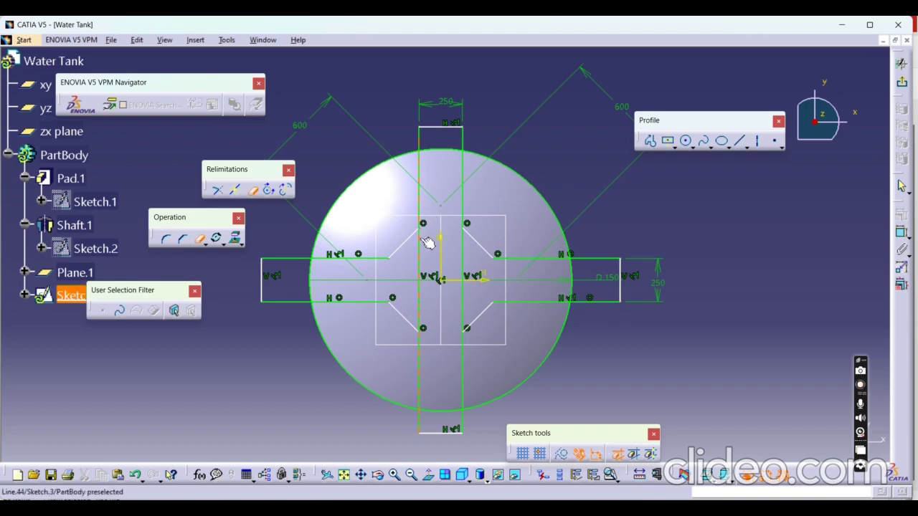
pyautogui.click(419, 260)
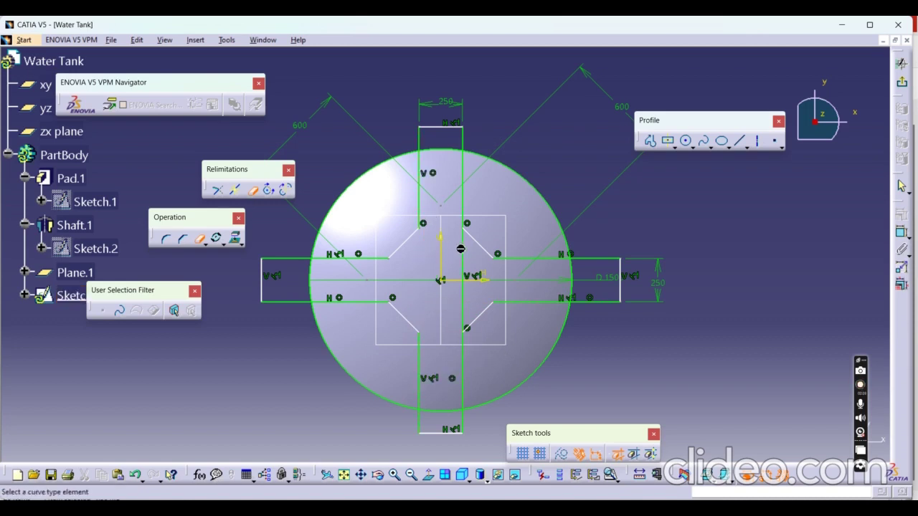
pyautogui.click(463, 258)
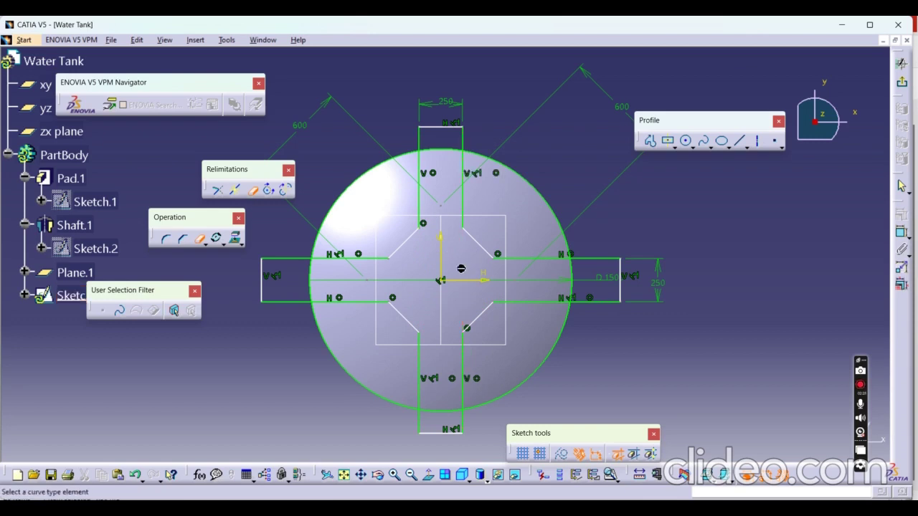
# Trim the upper and left cross arms where they extend beyond the circle, converting the length constraint into a distance.
pyautogui.click(421, 138)
pyautogui.click(446, 127)
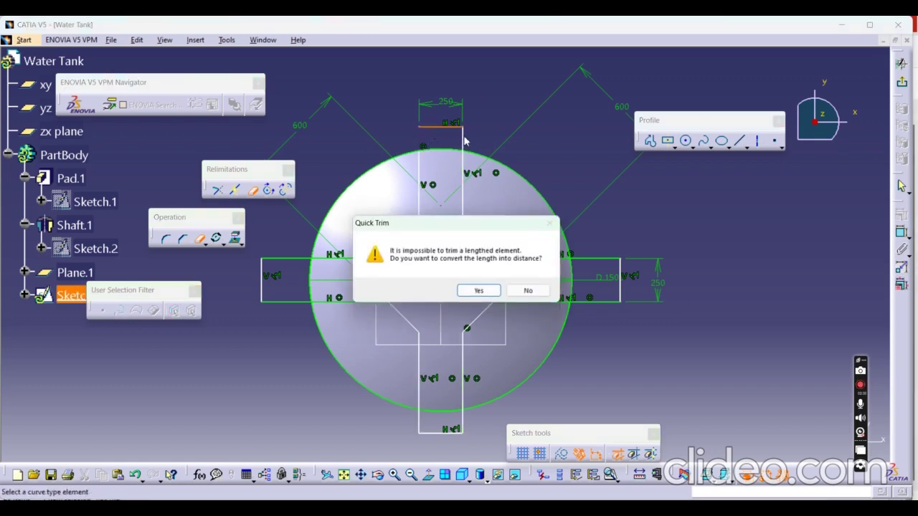
pyautogui.click(477, 291)
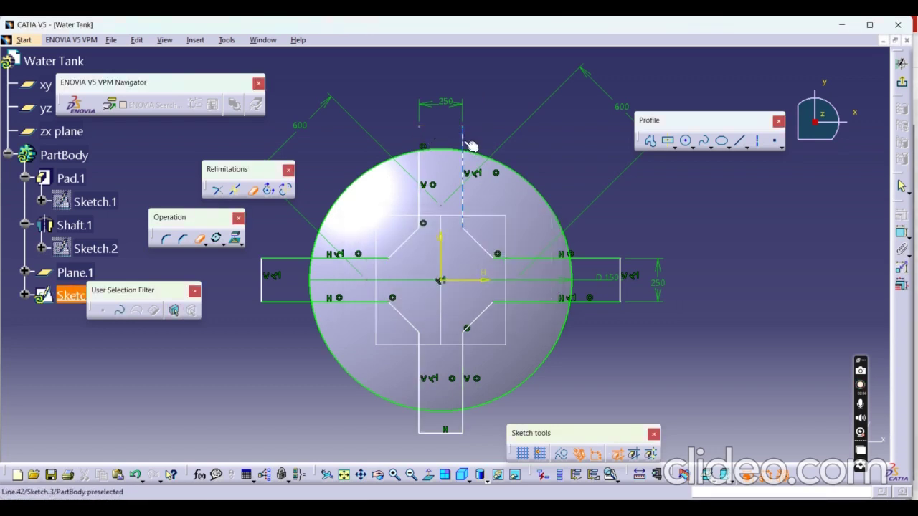
pyautogui.click(464, 142)
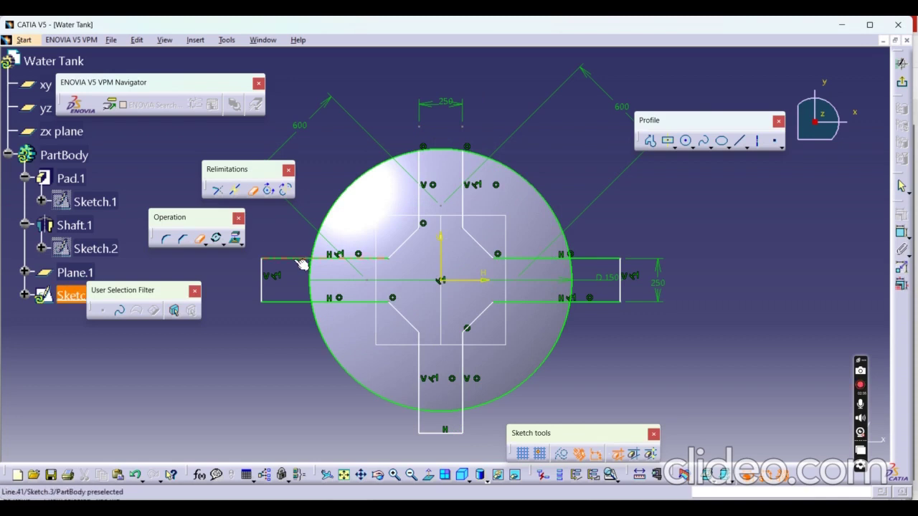
pyautogui.click(297, 259)
pyautogui.click(261, 281)
pyautogui.click(284, 304)
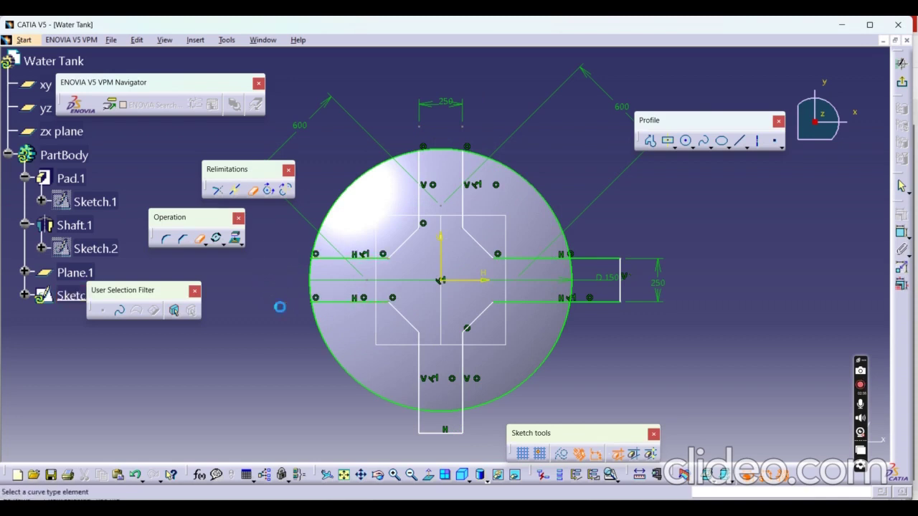
# Trim the lower and right cross arms where they extend beyond the circle.
pyautogui.click(420, 429)
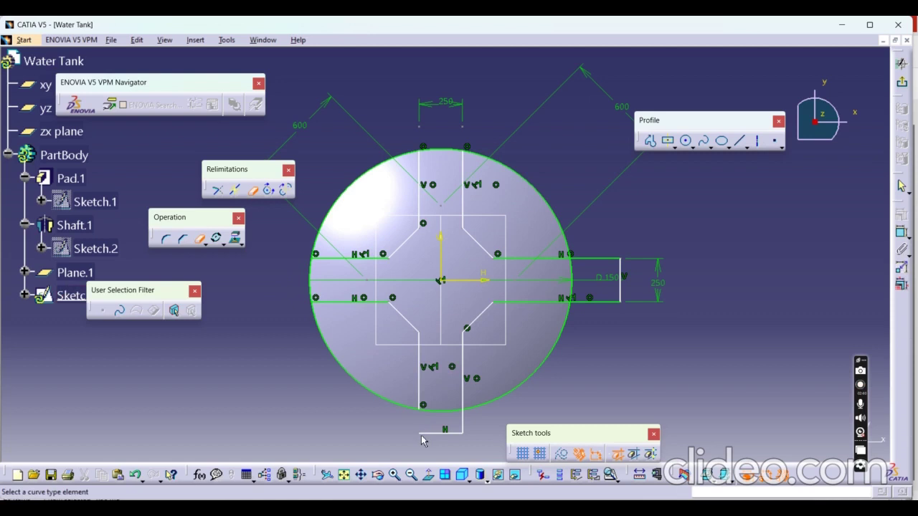
pyautogui.click(438, 433)
pyautogui.click(466, 418)
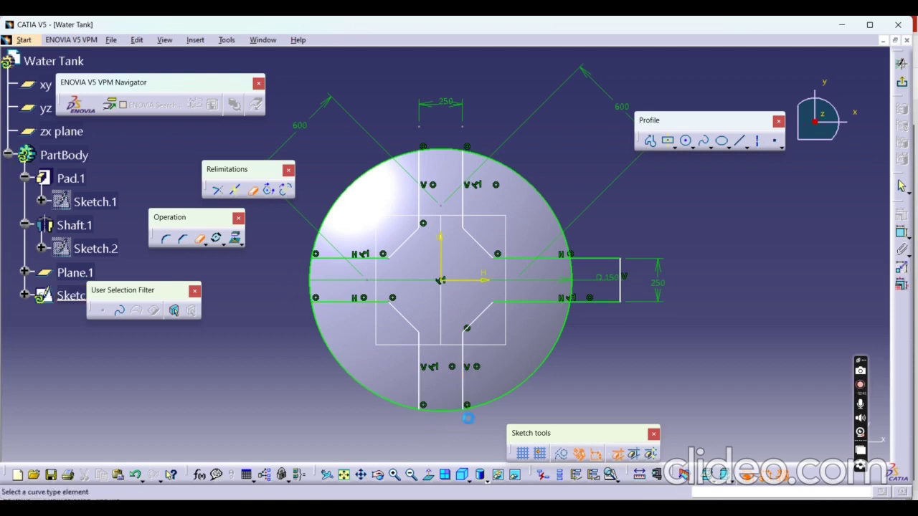
pyautogui.click(620, 290)
pyautogui.click(461, 290)
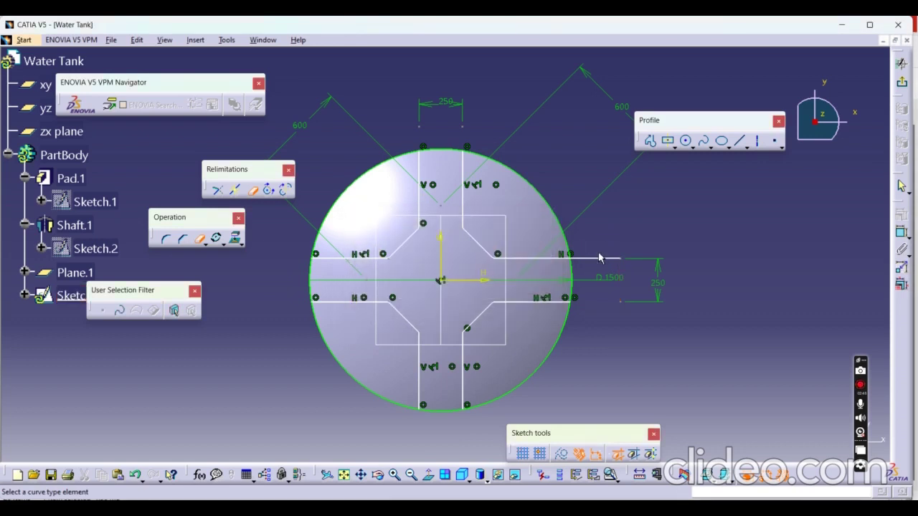
pyautogui.click(586, 258)
# Trim the circle arcs between the cross arms, keeping only the short arcs that close each arm's end.
pyautogui.click(551, 203)
pyautogui.hotkey('ctrl', 'z')
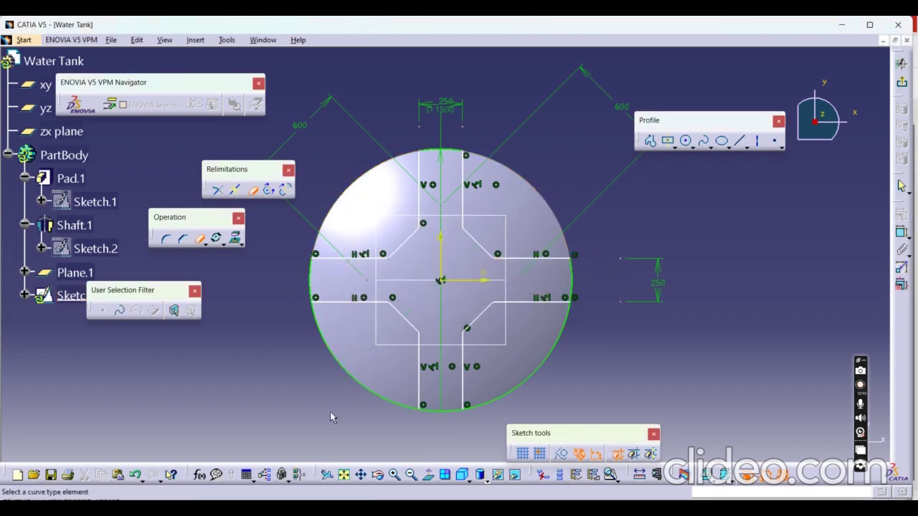
pyautogui.click(520, 389)
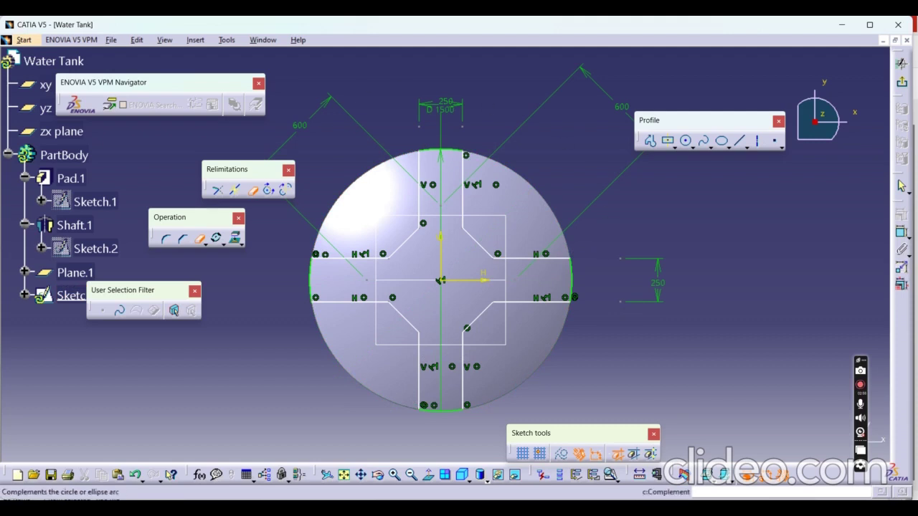
# Check the cross profile for closure with Sketch Analysis and exit the sketch.
pyautogui.click(226, 40)
pyautogui.click(233, 222)
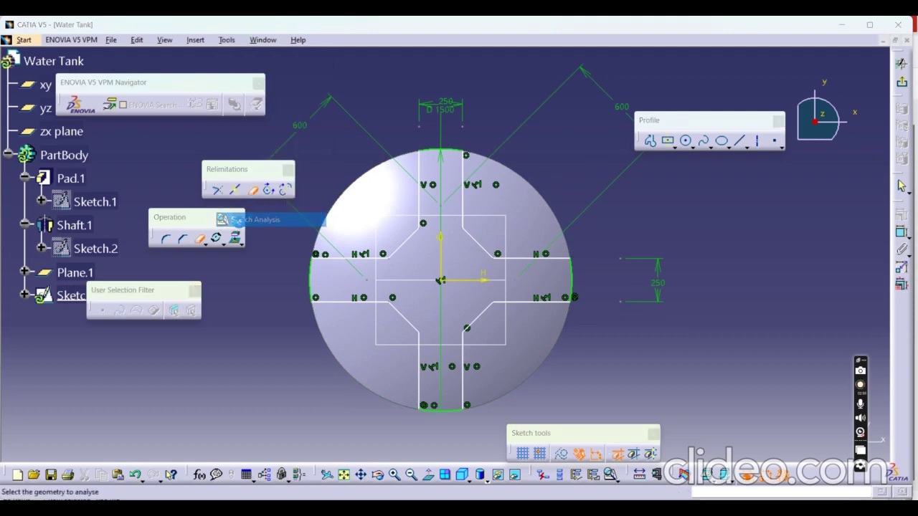
pyautogui.click(585, 169)
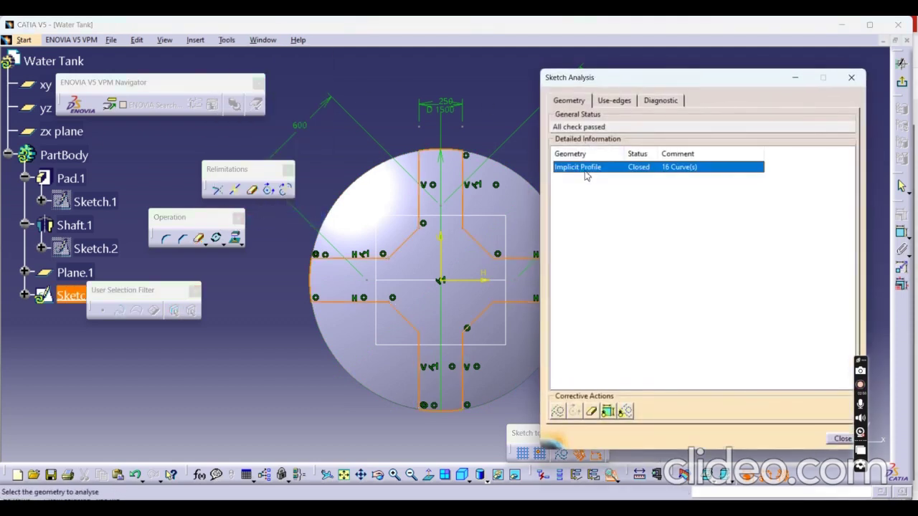
pyautogui.click(842, 439)
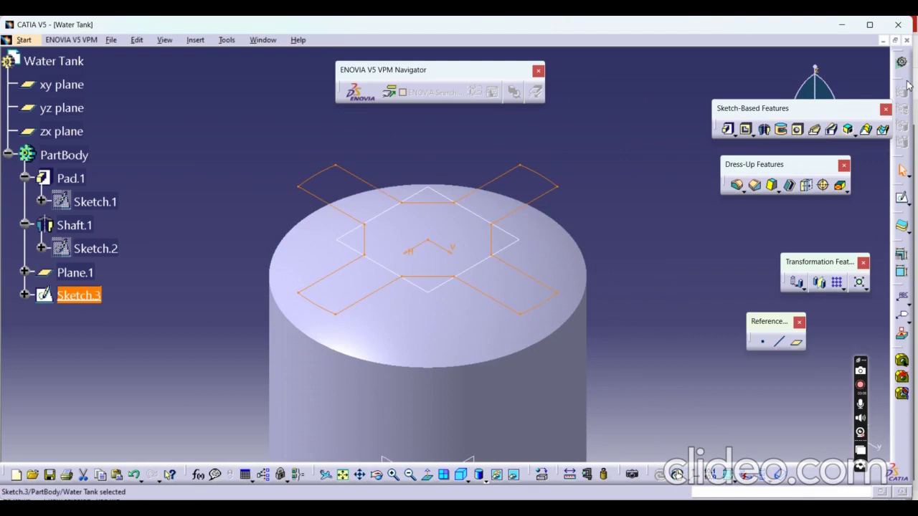
# Pad the cross profile with a 210 mm length and mirrored extent.
pyautogui.click(728, 130)
pyautogui.click(705, 362)
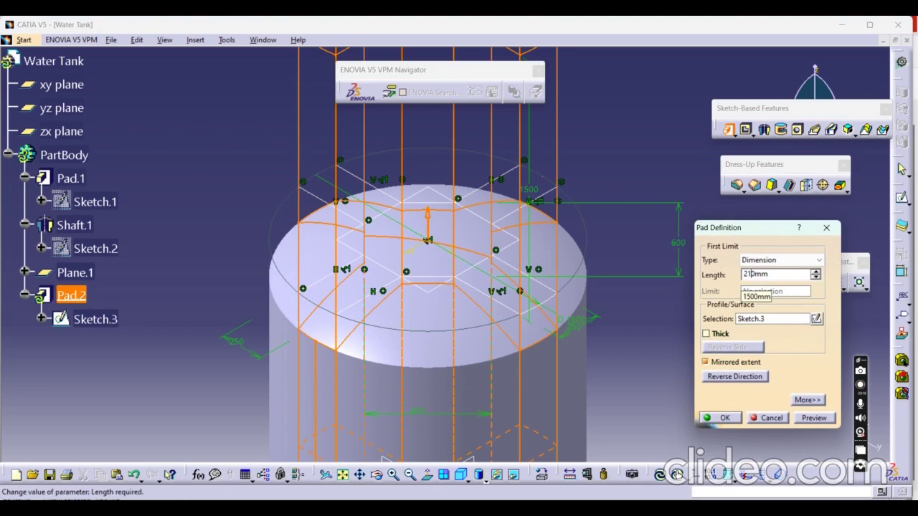
pyautogui.click(819, 417)
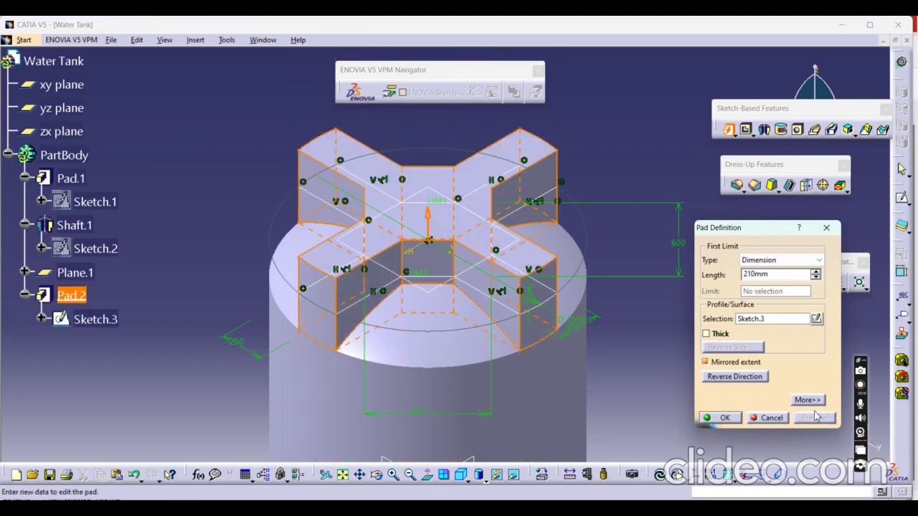
pyautogui.click(720, 417)
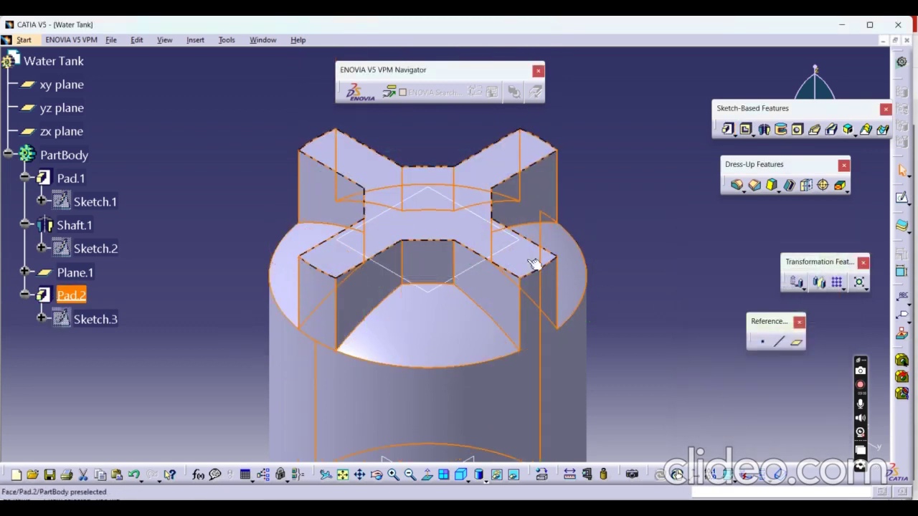
# Start a sketch on the cross's top face and draw an origin-centred circle about 376 mm in diameter.
pyautogui.click(438, 224)
pyautogui.click(901, 200)
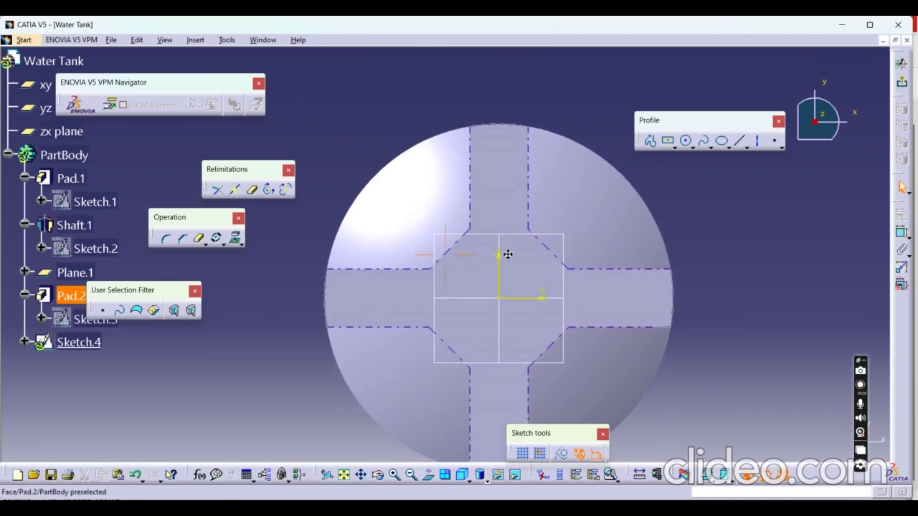
pyautogui.click(686, 141)
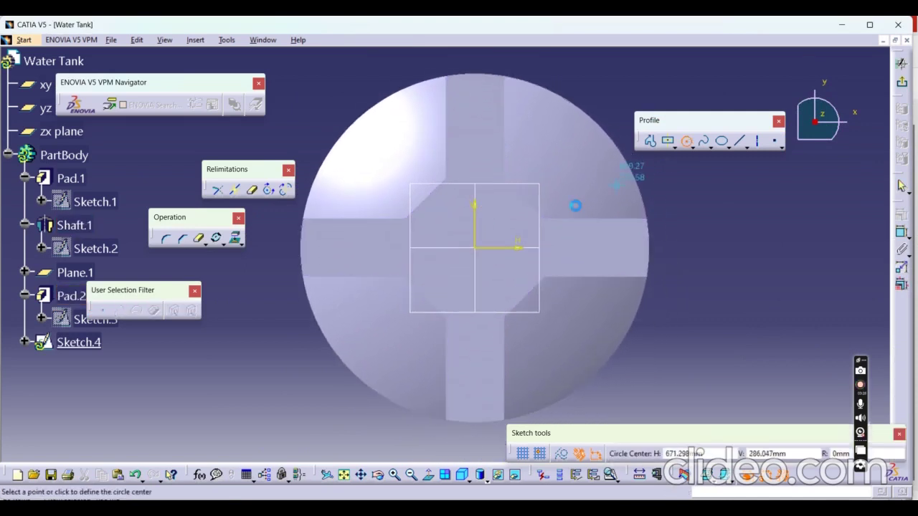
pyautogui.click(481, 253)
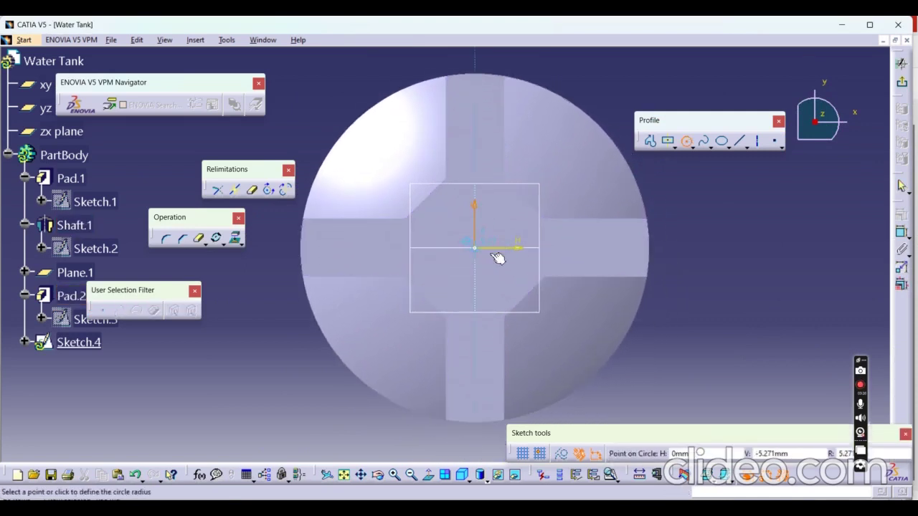
pyautogui.click(517, 264)
# Dimension the circle on the cross's top face and set its diameter to 400 mm.
pyautogui.click(902, 233)
pyautogui.click(518, 237)
pyautogui.click(681, 197)
pyautogui.doubleClick(702, 201)
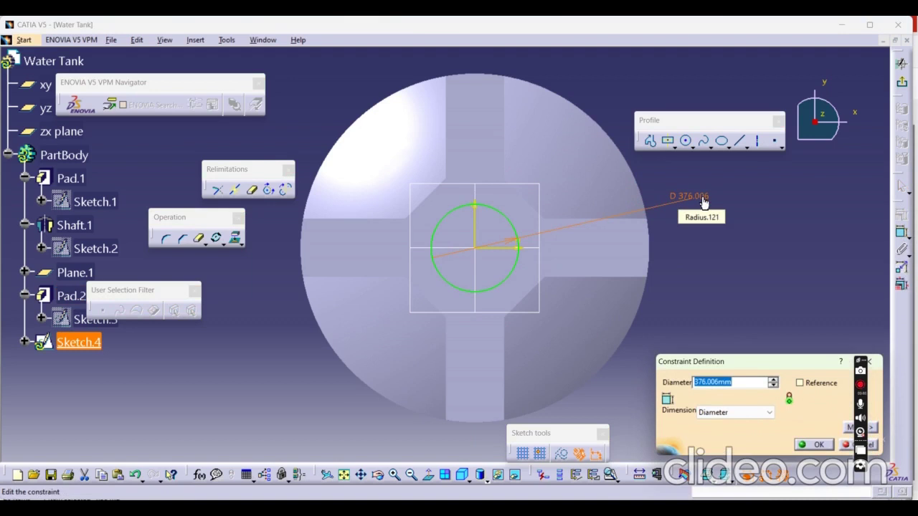
pyautogui.write('400')
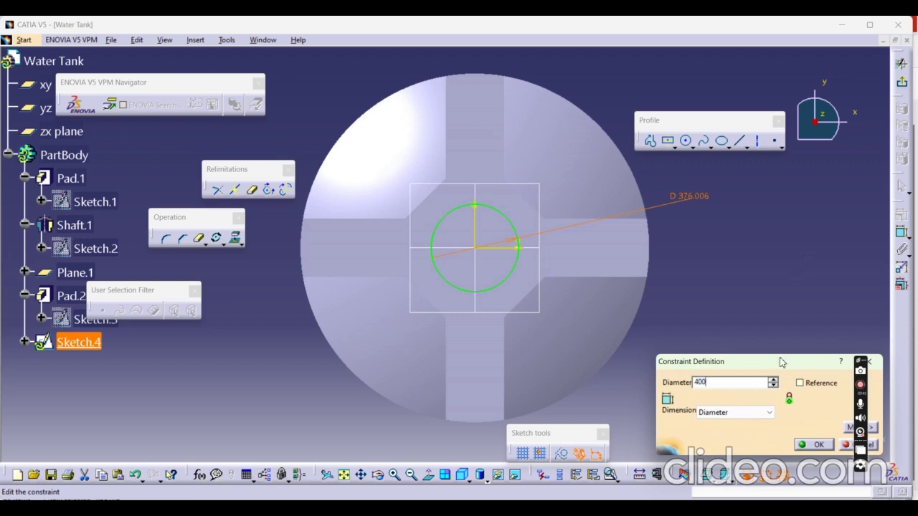
pyautogui.click(813, 447)
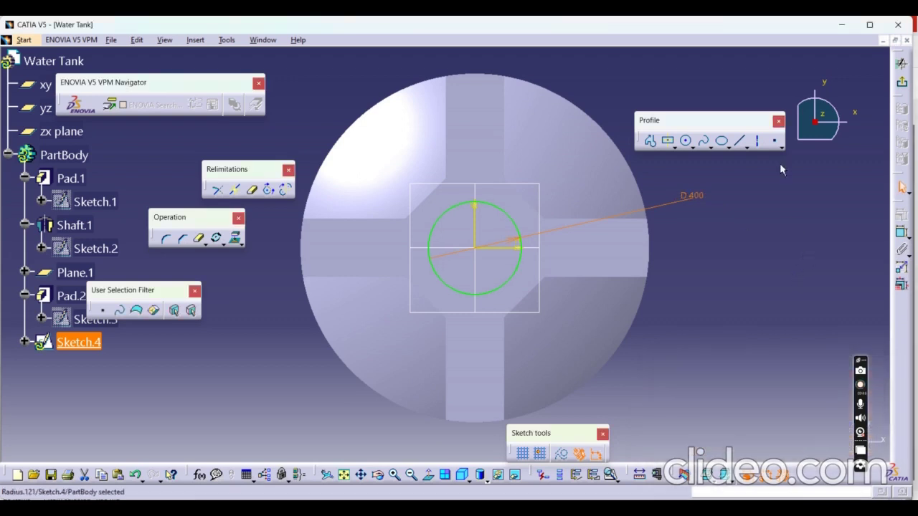
# Exit the sketch and pad the 400 mm circle 50 mm upward from the cross's top face.
pyautogui.click(901, 63)
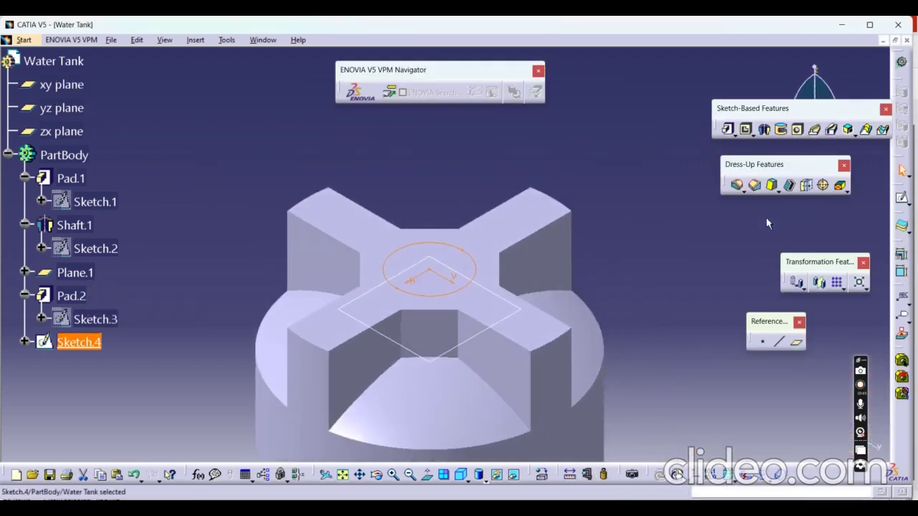
pyautogui.click(727, 129)
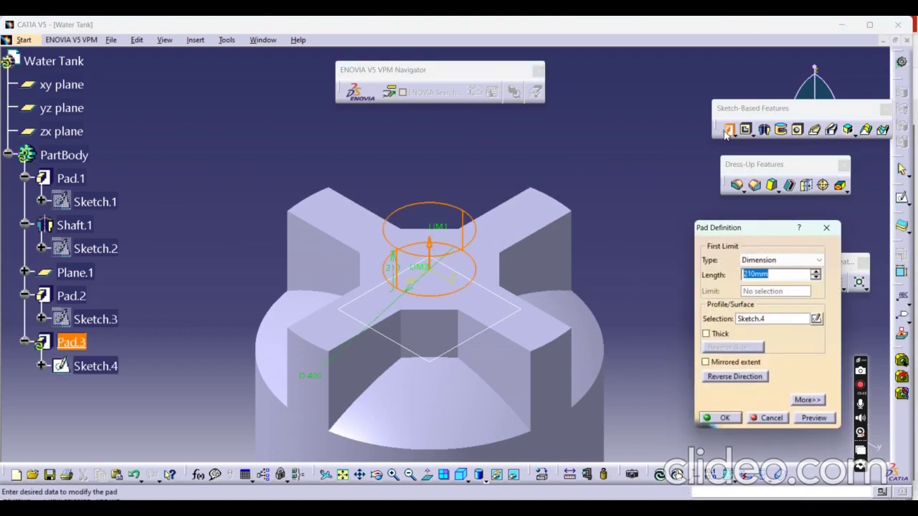
pyautogui.write('50')
pyautogui.click(723, 418)
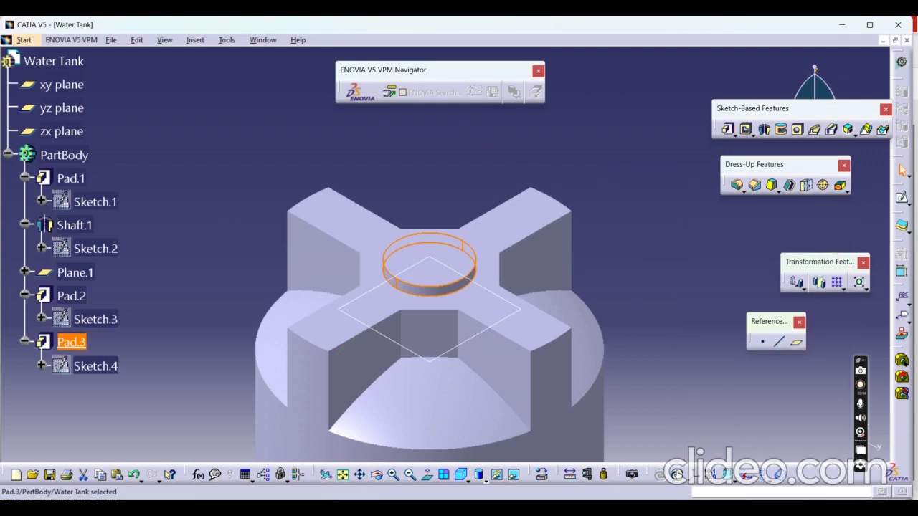
# Start a sketch on the yz plane and draw a small circle on the tank's outer edge, about 277 mm above the base.
pyautogui.moveTo(454, 315); pyautogui.dragTo(455, 180, button='middle')
pyautogui.moveTo(433, 332); pyautogui.dragTo(464, 201, button='middle')
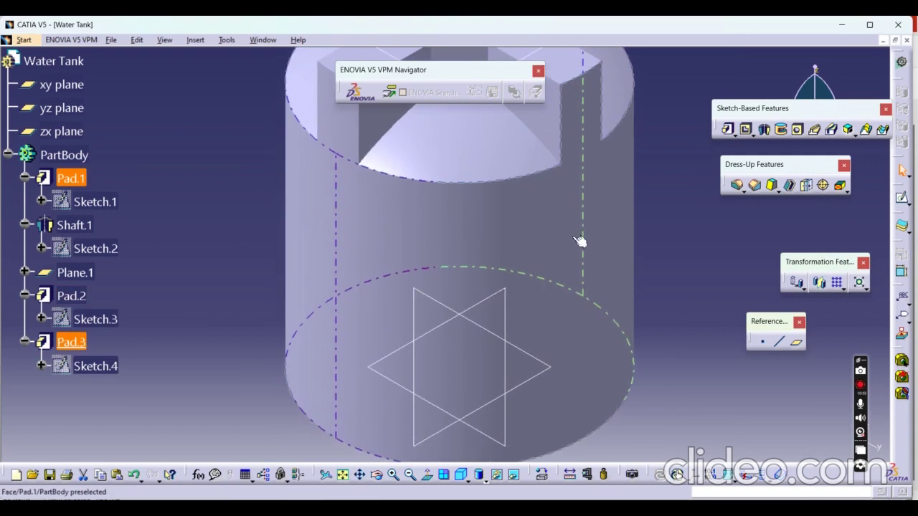
pyautogui.click(511, 440)
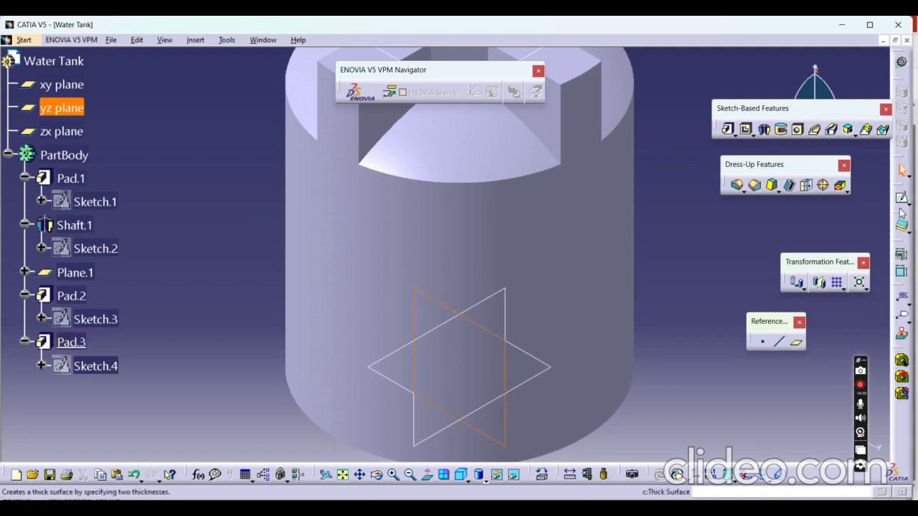
pyautogui.click(676, 474)
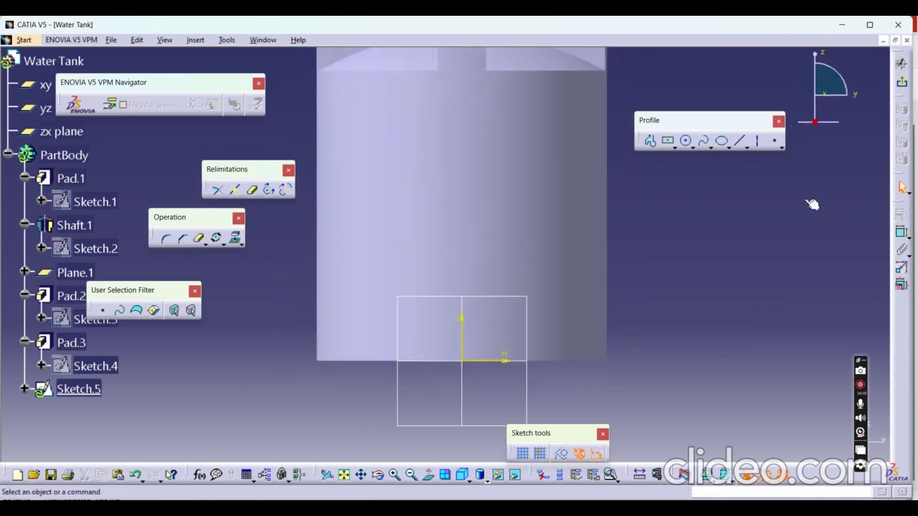
pyautogui.click(687, 142)
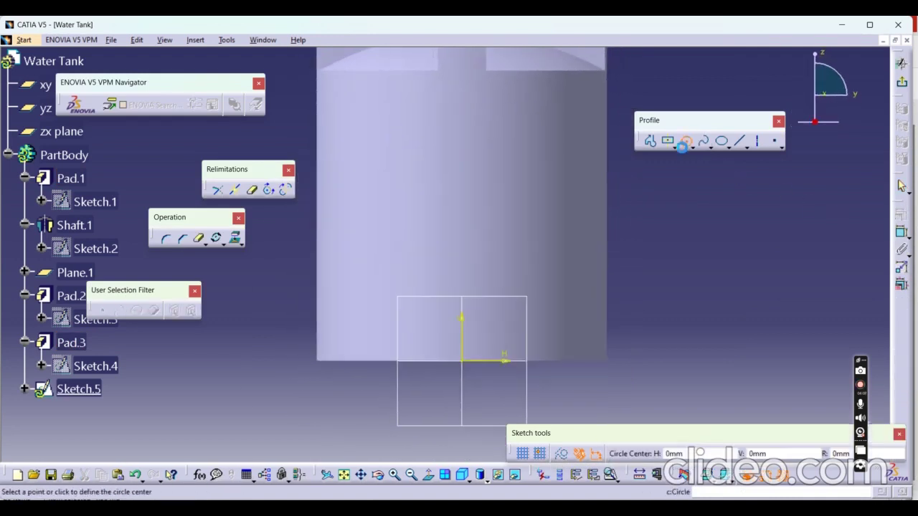
pyautogui.click(315, 308)
pyautogui.click(327, 316)
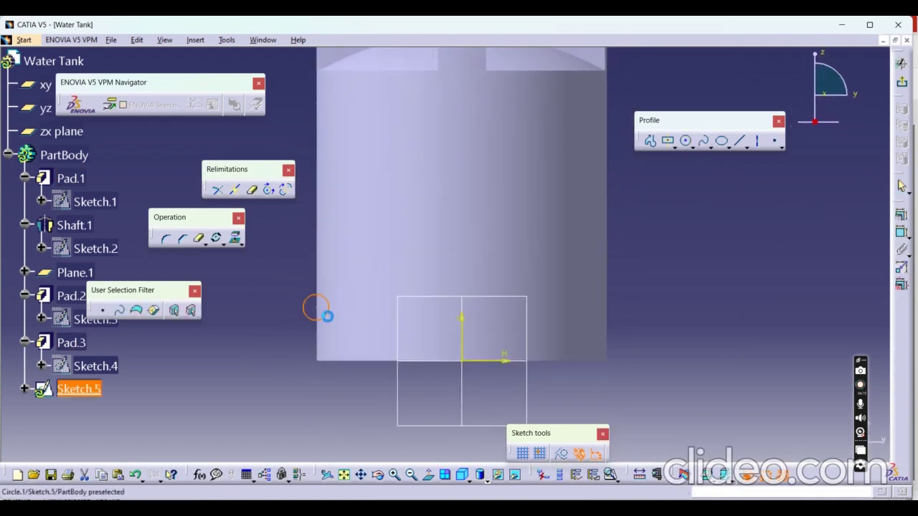
# Dimension the small circle on the tank's edge and set its diameter to 70 mm.
pyautogui.click(901, 231)
pyautogui.click(247, 355)
pyautogui.doubleClick(257, 357)
pyautogui.write('70')
pyautogui.press('Return')
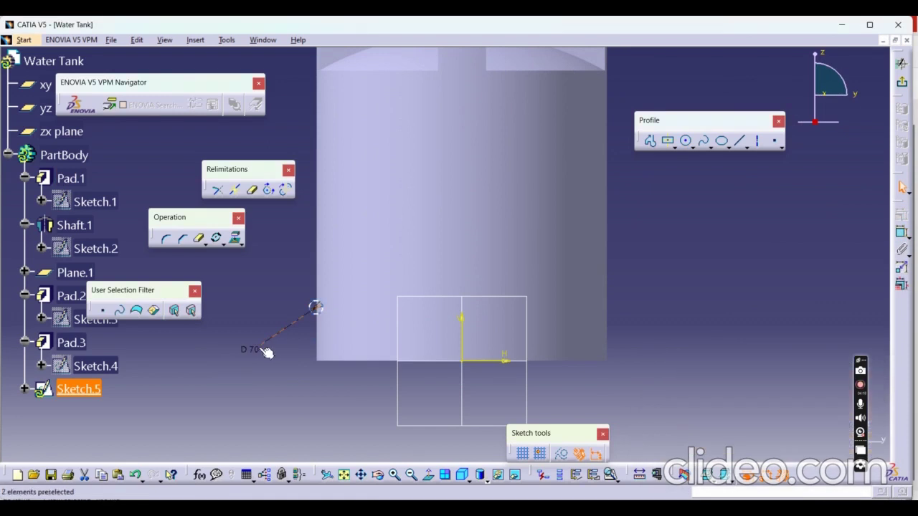
# Constrain the small circle's centre to a height of 150 mm above the horizontal axis.
pyautogui.click(901, 231)
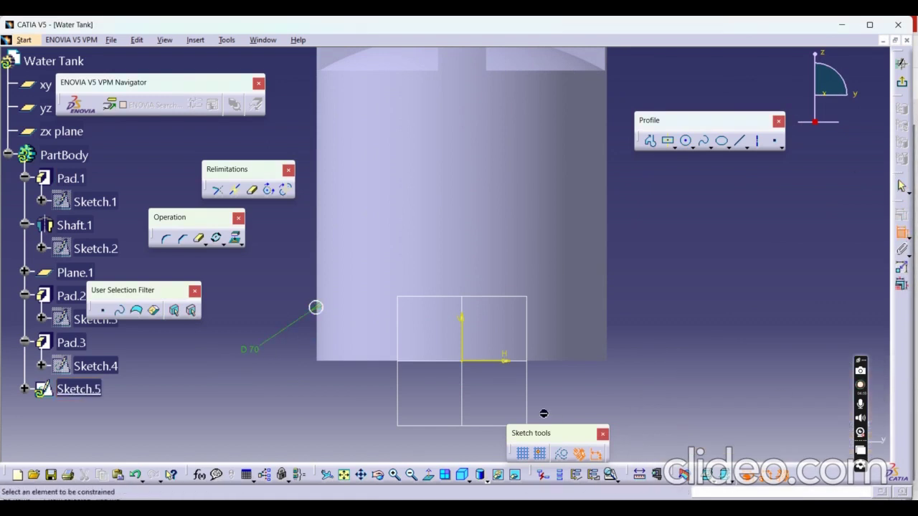
pyautogui.click(510, 362)
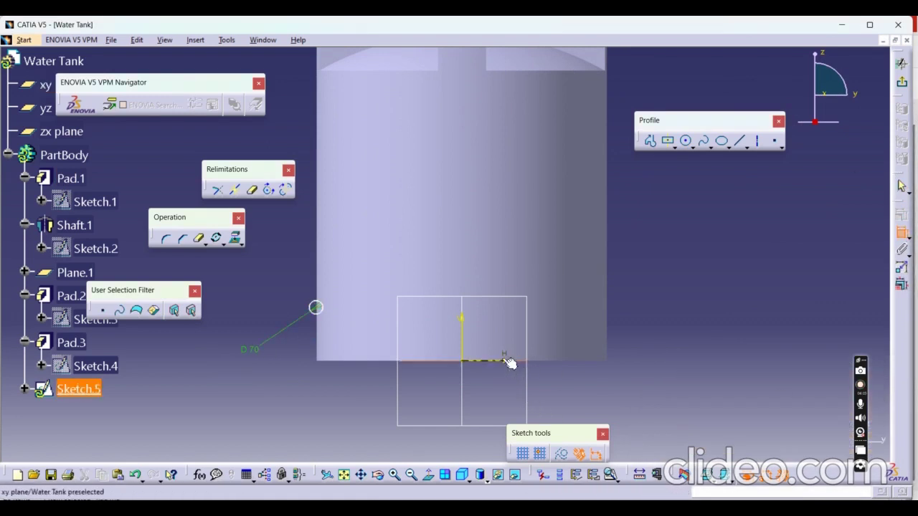
pyautogui.click(316, 308)
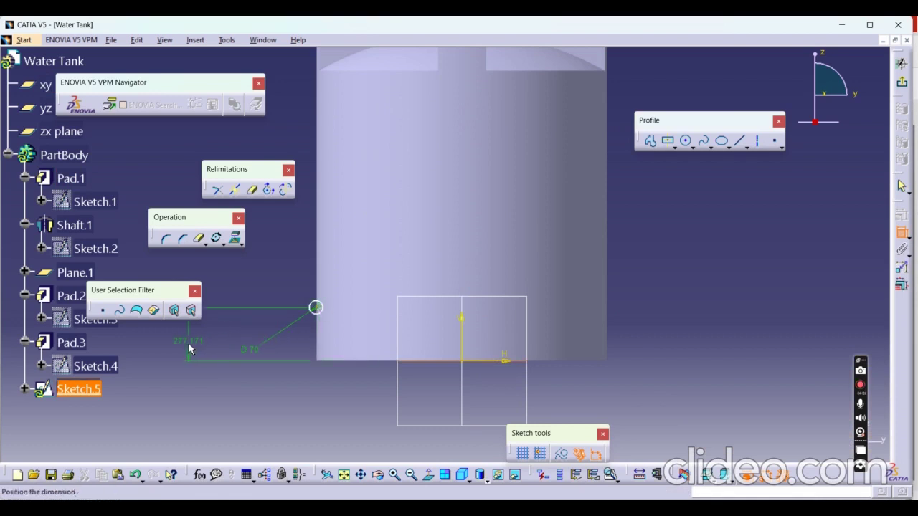
pyautogui.doubleClick(198, 345)
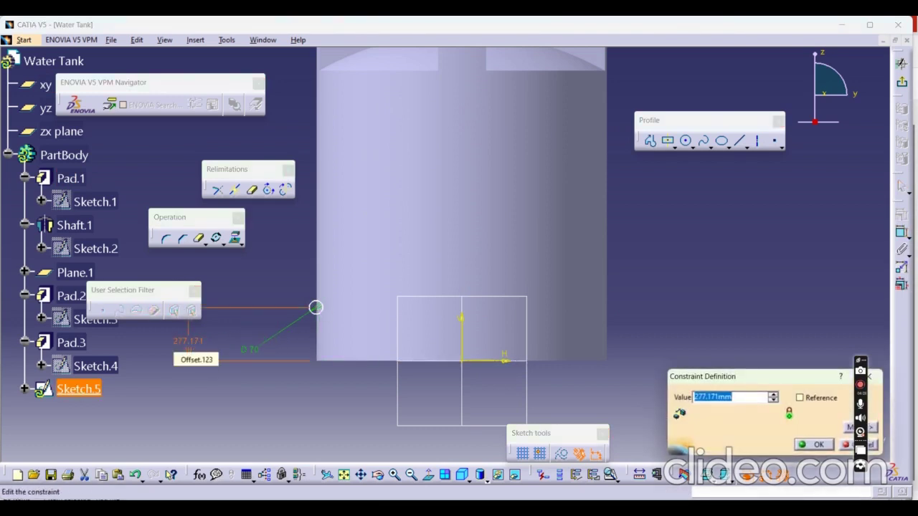
pyautogui.write('25')
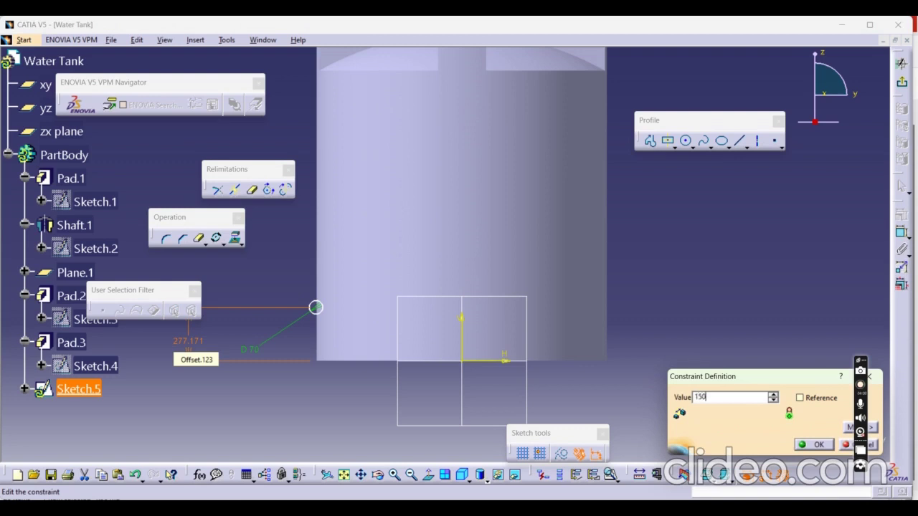
pyautogui.click(817, 445)
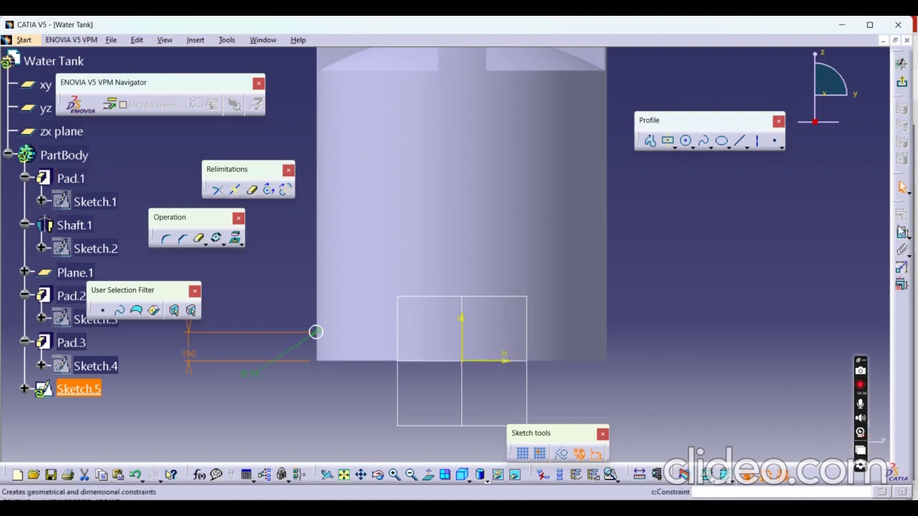
# Constrain the small circle's centre to a distance of 750 mm from the vertical axis.
pyautogui.click(902, 233)
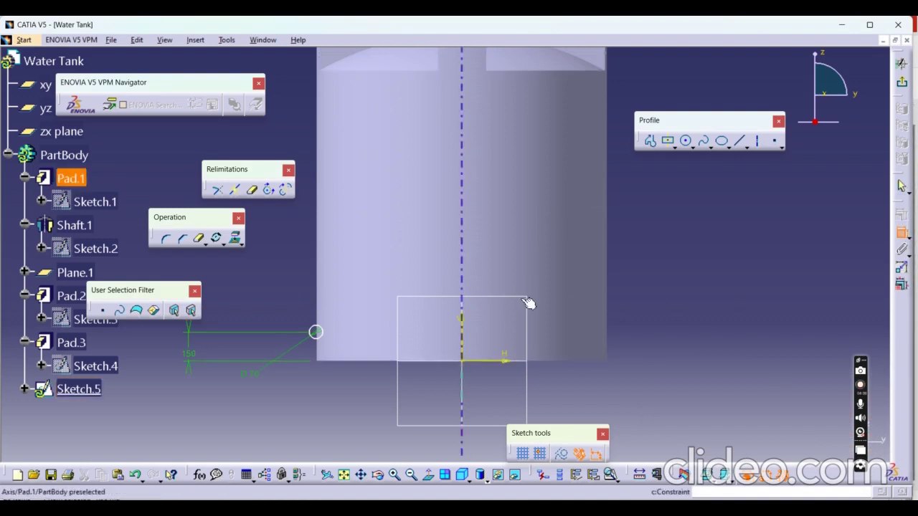
pyautogui.click(462, 340)
pyautogui.click(316, 332)
pyautogui.click(365, 405)
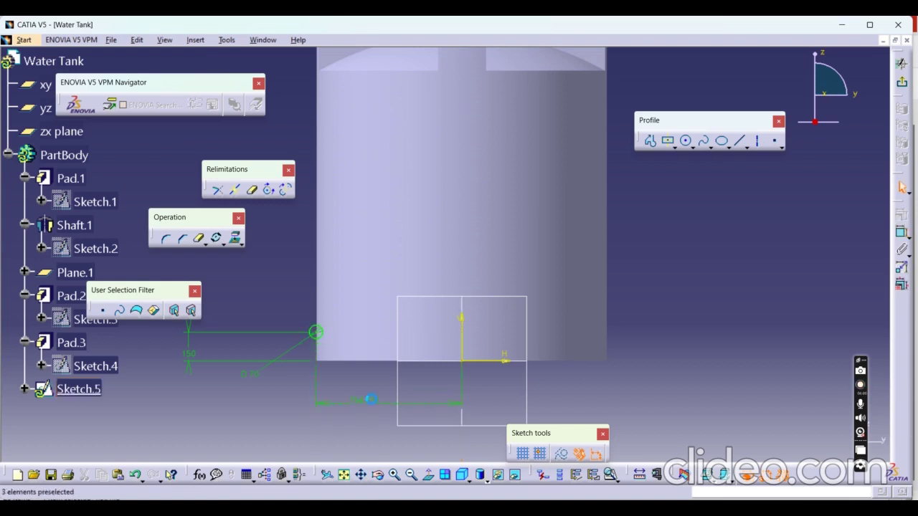
pyautogui.doubleClick(366, 403)
pyautogui.write('75')
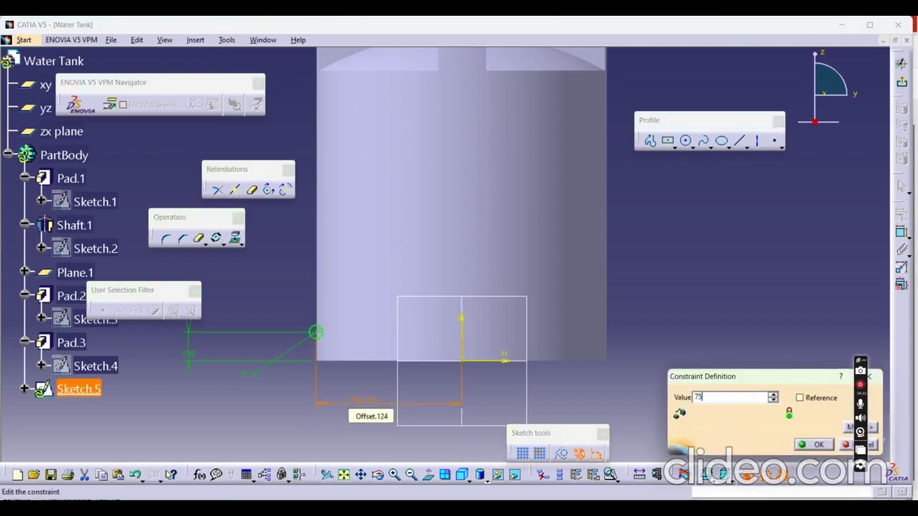
pyautogui.write('0')
pyautogui.press('Return')
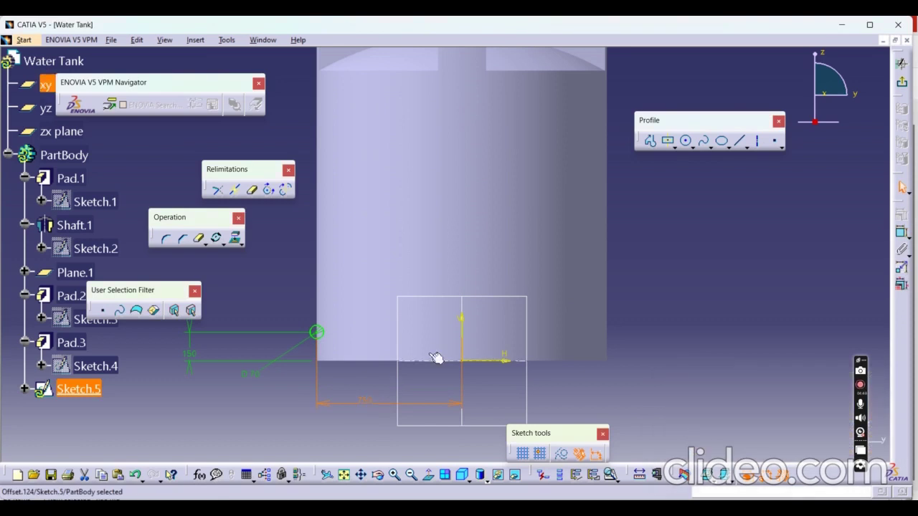
# Exit the sketch and revolve the small circle 360 degrees about the tank body's axis with Shaft to form a ring.
pyautogui.click(902, 84)
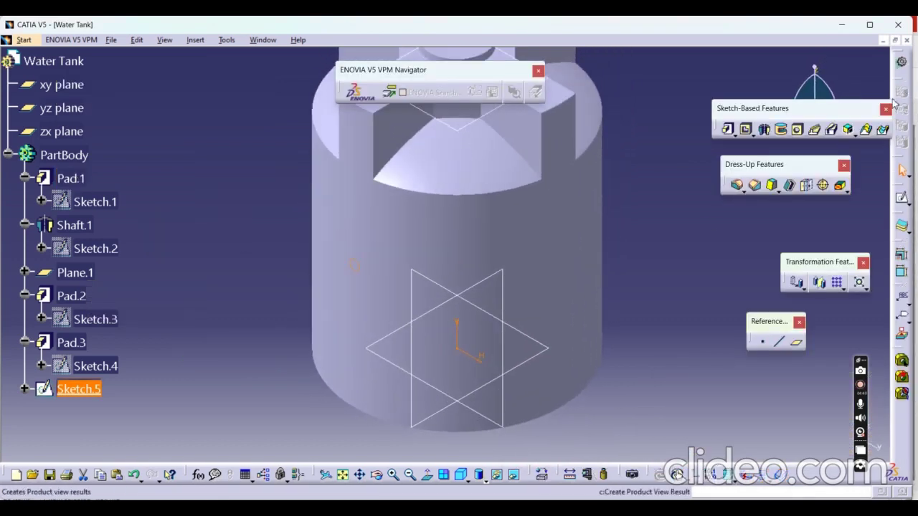
pyautogui.click(765, 130)
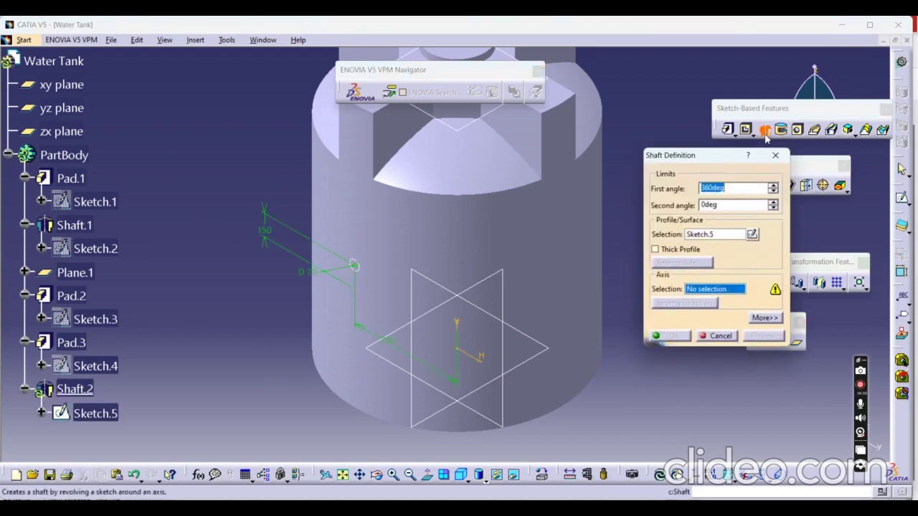
pyautogui.click(465, 335)
pyautogui.click(763, 336)
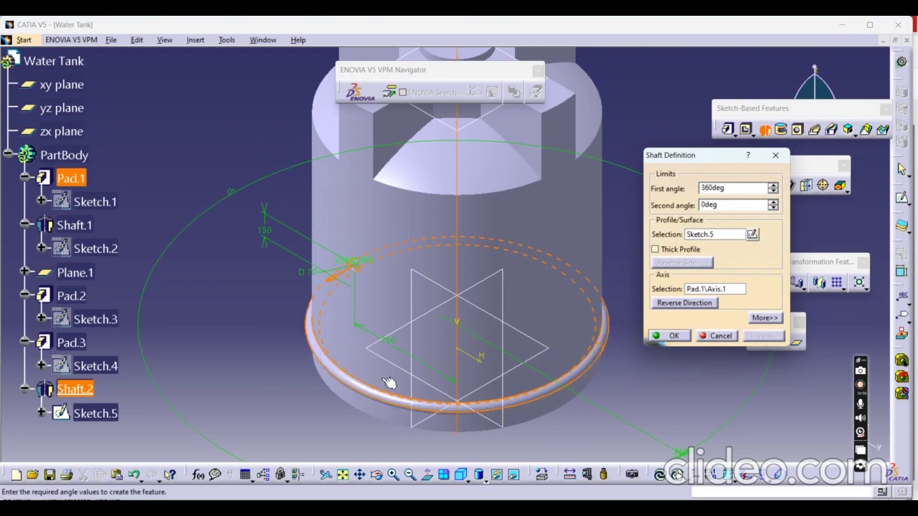
pyautogui.click(674, 336)
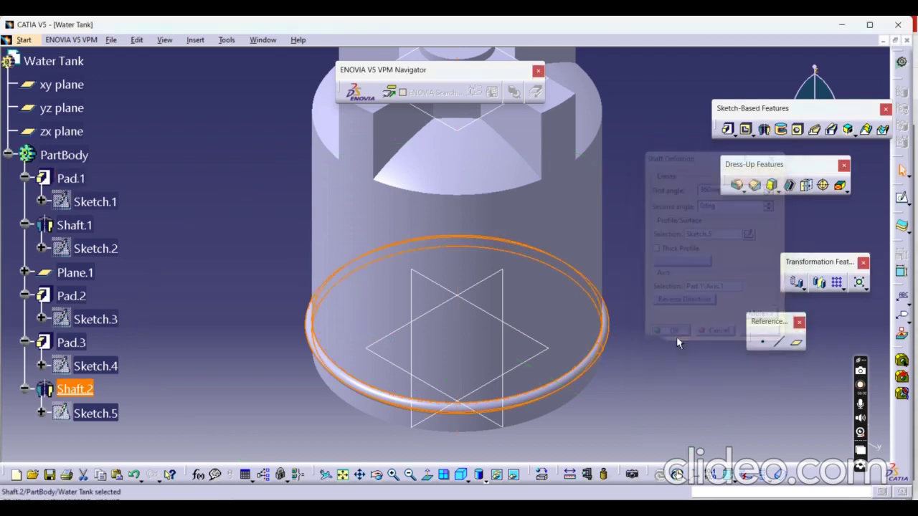
# Start a rectangular pattern of the ring with 6 instances and calculate 1500/6 in Calculator for the spacing.
pyautogui.click(838, 283)
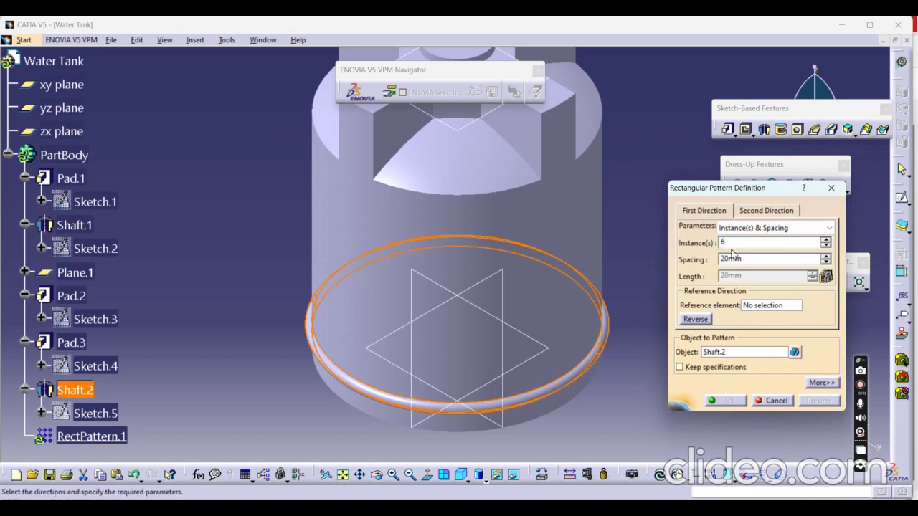
pyautogui.press('super')
pyautogui.write('cal')
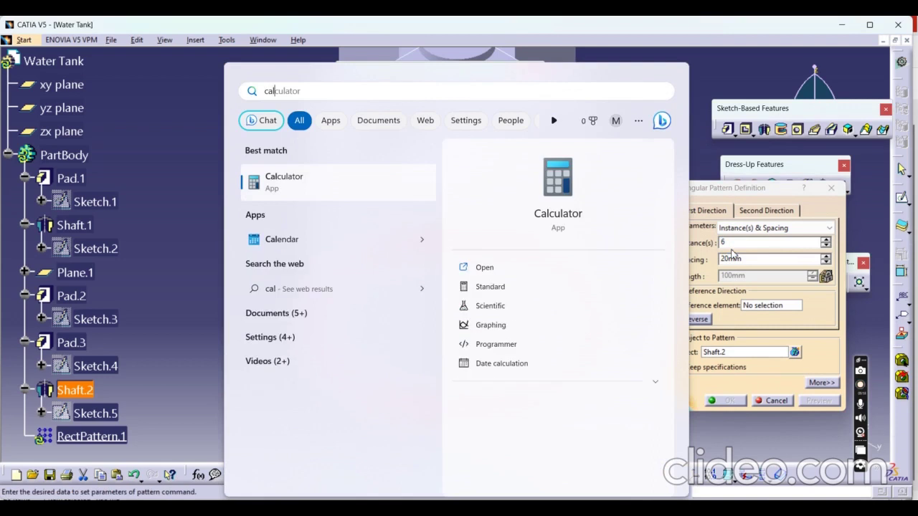
pyautogui.press('Return')
pyautogui.write('1500')
pyautogui.write('/6')
pyautogui.press('Return')
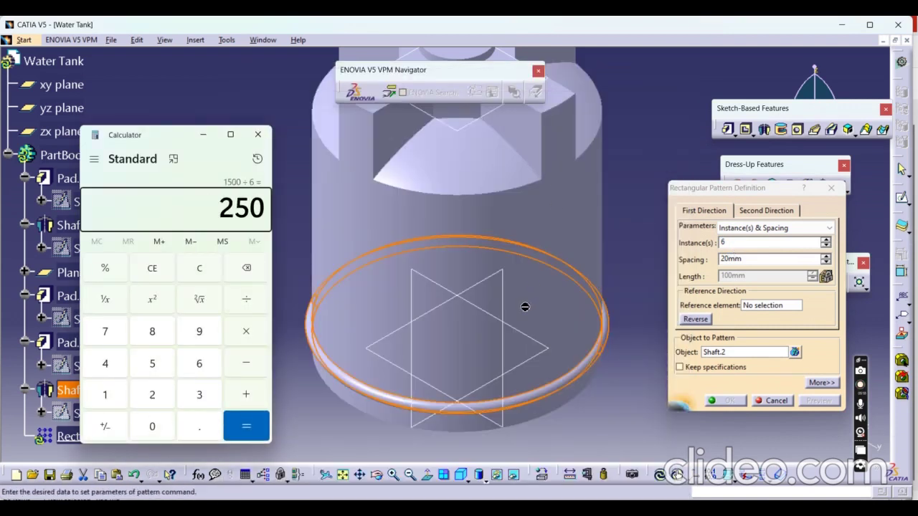
pyautogui.click(205, 134)
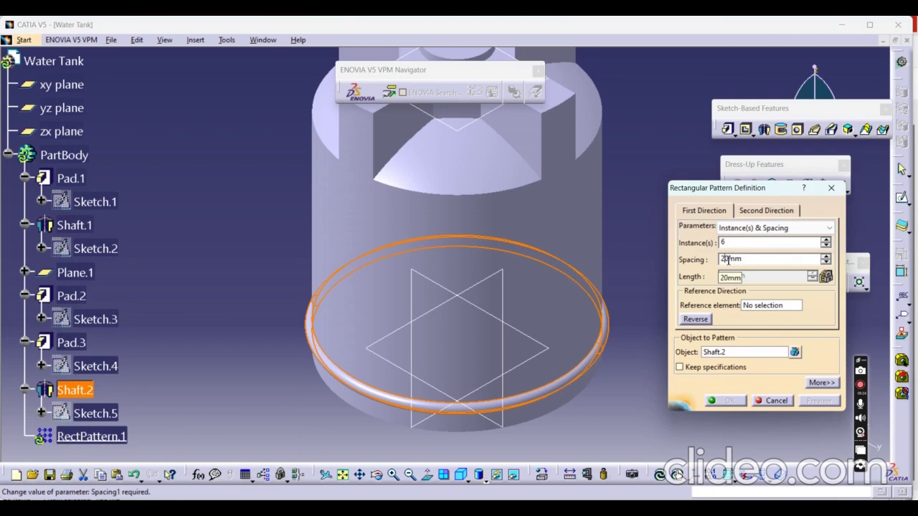
# Set the ring pattern's spacing to 250 mm along the tank body's vertical axis and create the pattern.
pyautogui.press('Return')
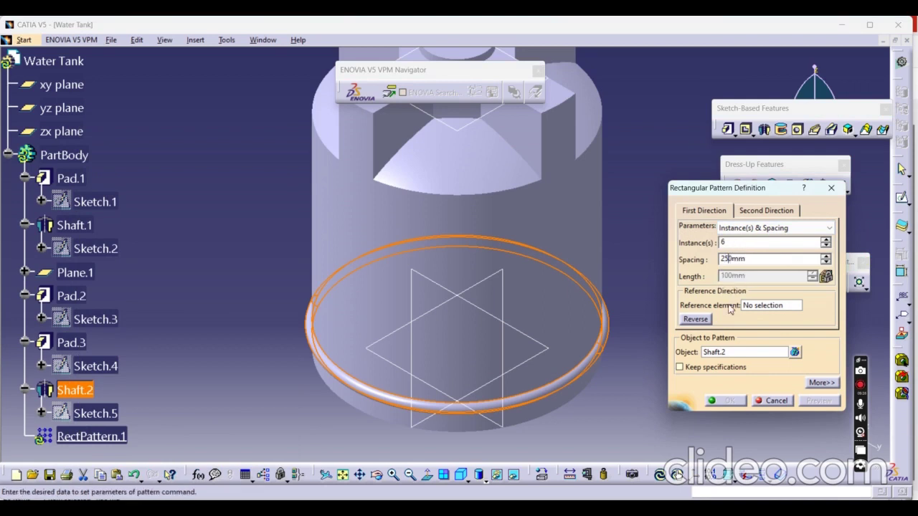
pyautogui.click(749, 306)
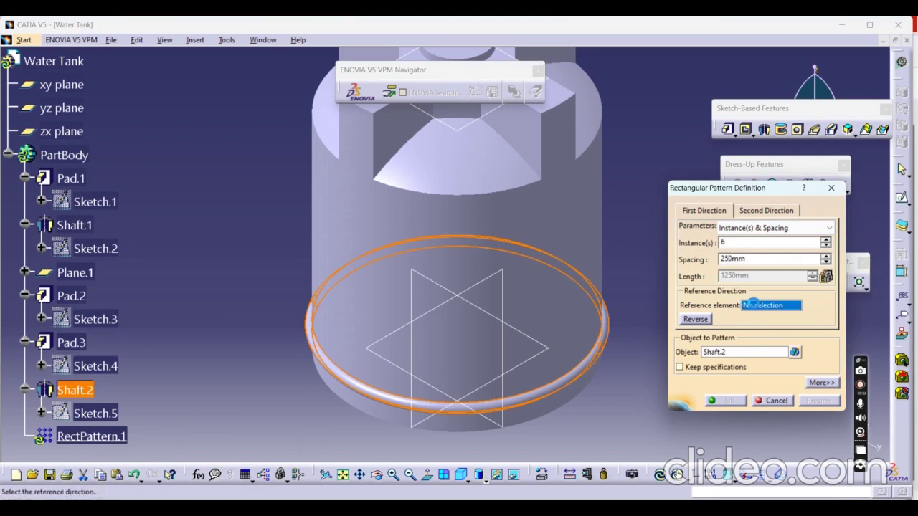
pyautogui.click(466, 346)
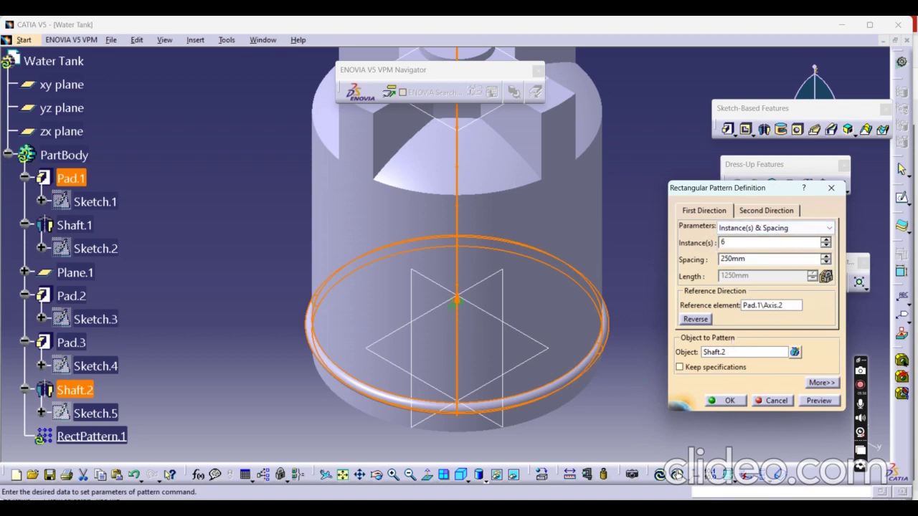
pyautogui.click(818, 401)
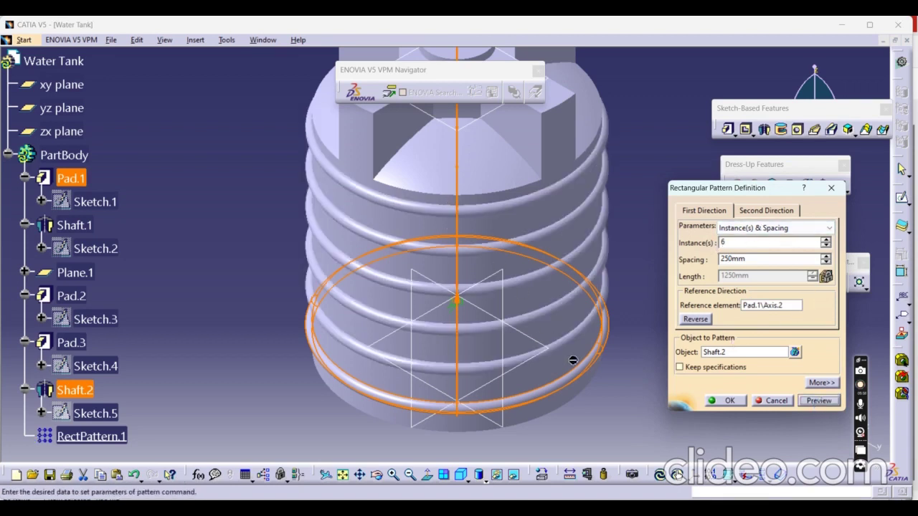
pyautogui.click(729, 400)
# Apply a 50 mm edge fillet to the cylindrical face below the lowest ring at the tank's base.
pyautogui.moveTo(493, 328); pyautogui.dragTo(506, 290, button='middle')
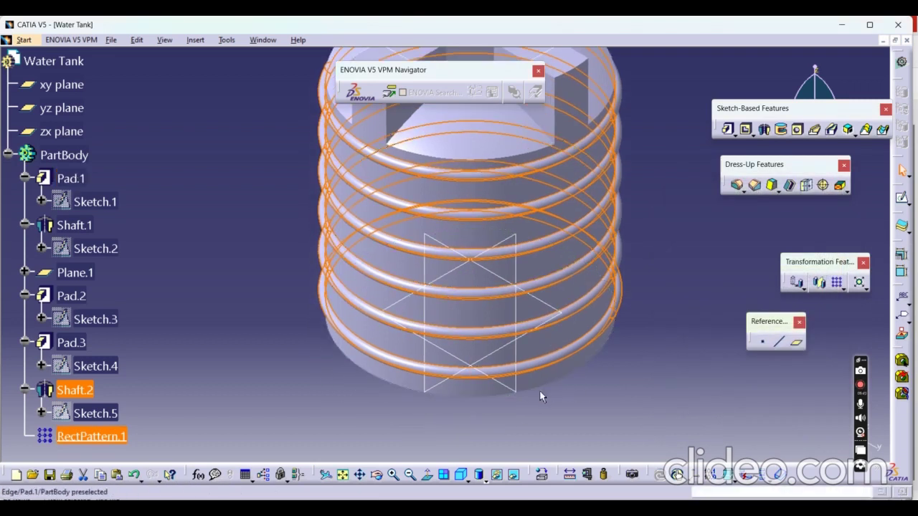
pyautogui.click(376, 475)
pyautogui.moveTo(447, 385); pyautogui.dragTo(296, 303)
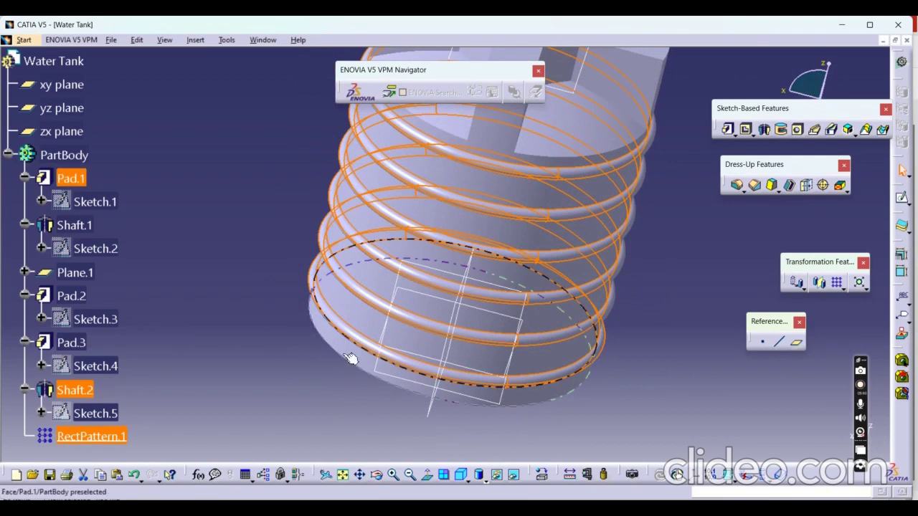
pyautogui.click(345, 356)
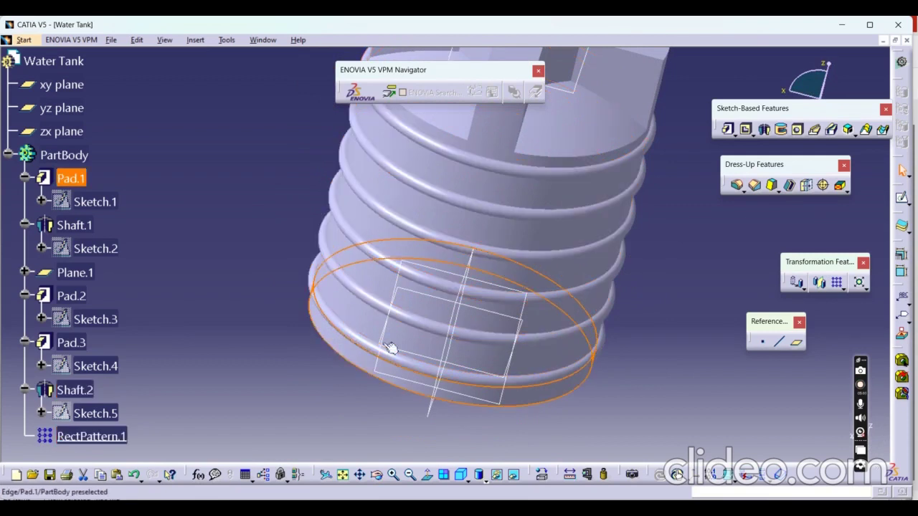
pyautogui.click(738, 188)
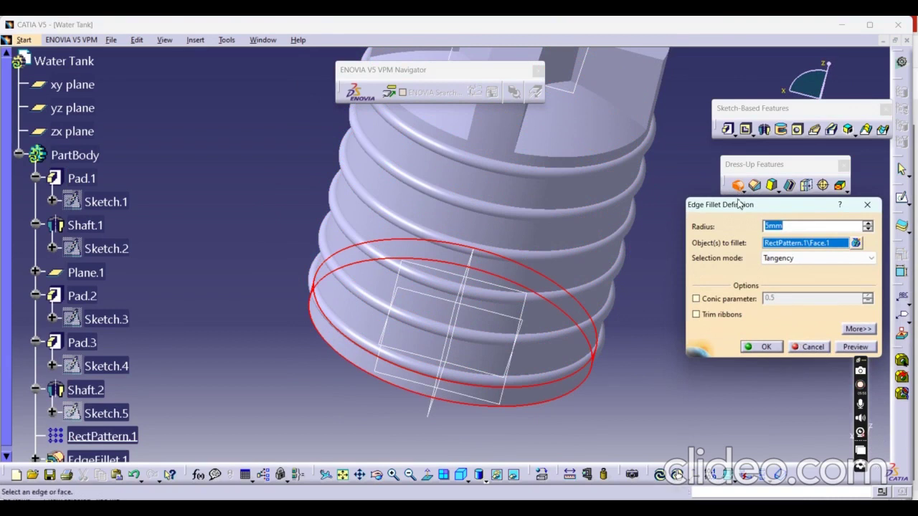
pyautogui.write('50')
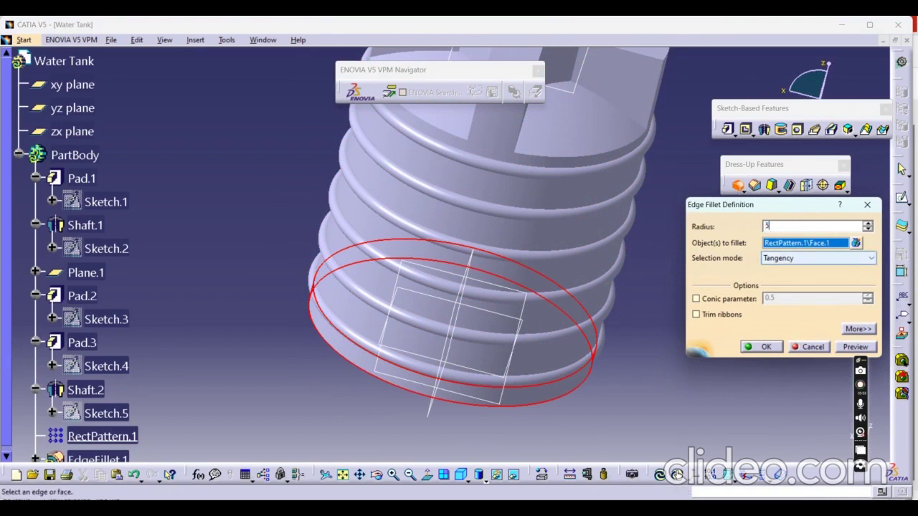
pyautogui.click(855, 347)
pyautogui.click(765, 347)
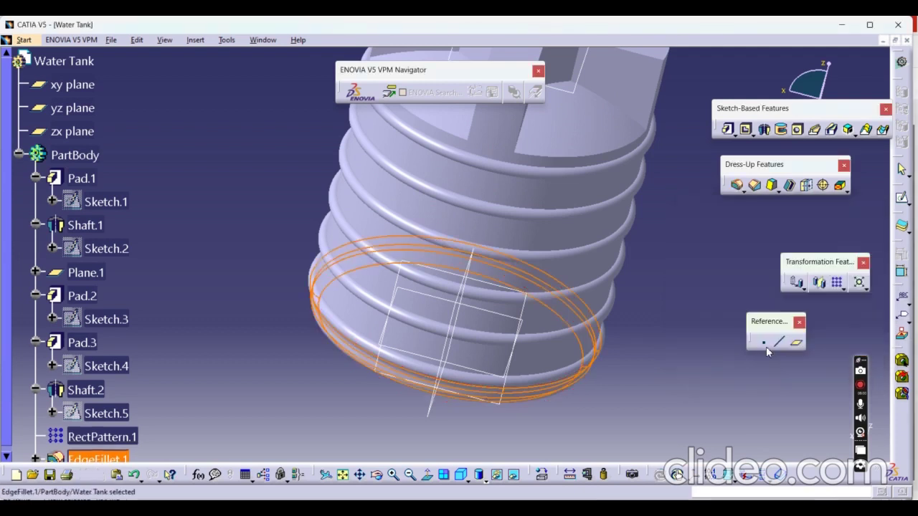
# Select the top and side faces of the cross-shaped top all around the tank and round them with a 30 mm edge fillet.
pyautogui.moveTo(473, 421); pyautogui.dragTo(479, 391, button='middle')
pyautogui.click(461, 475)
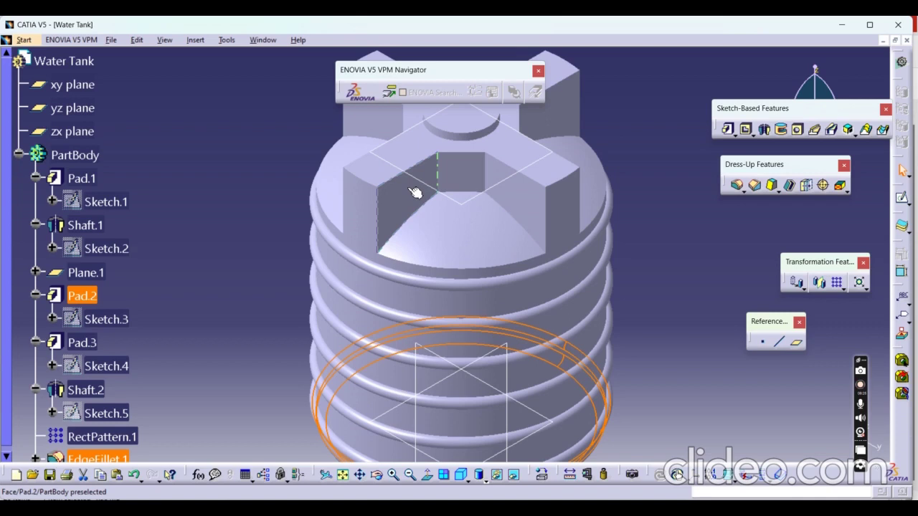
pyautogui.click(406, 154)
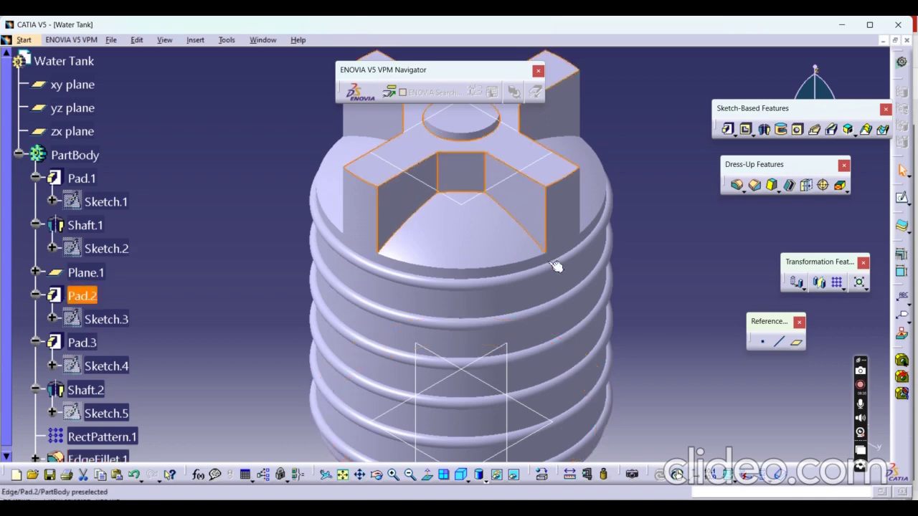
pyautogui.click(378, 481)
pyautogui.moveTo(494, 344); pyautogui.dragTo(271, 297)
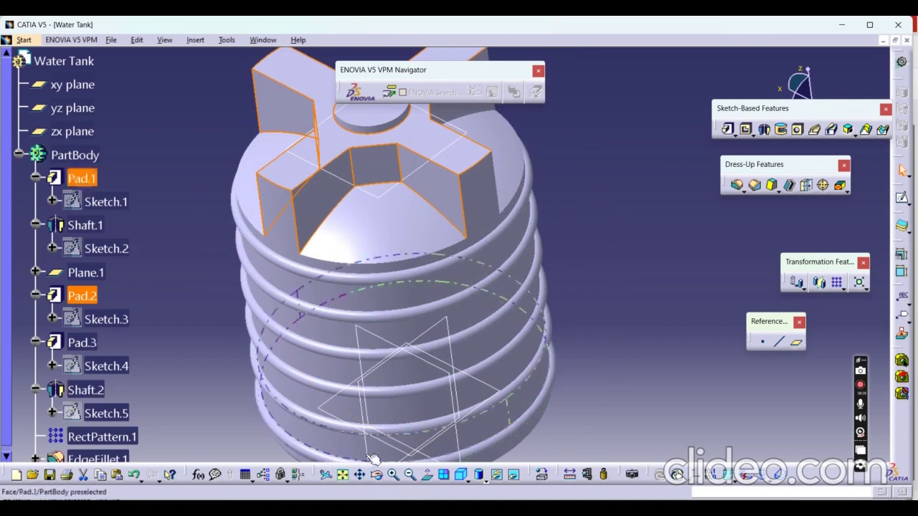
pyautogui.click(378, 476)
pyautogui.moveTo(477, 338); pyautogui.dragTo(337, 201)
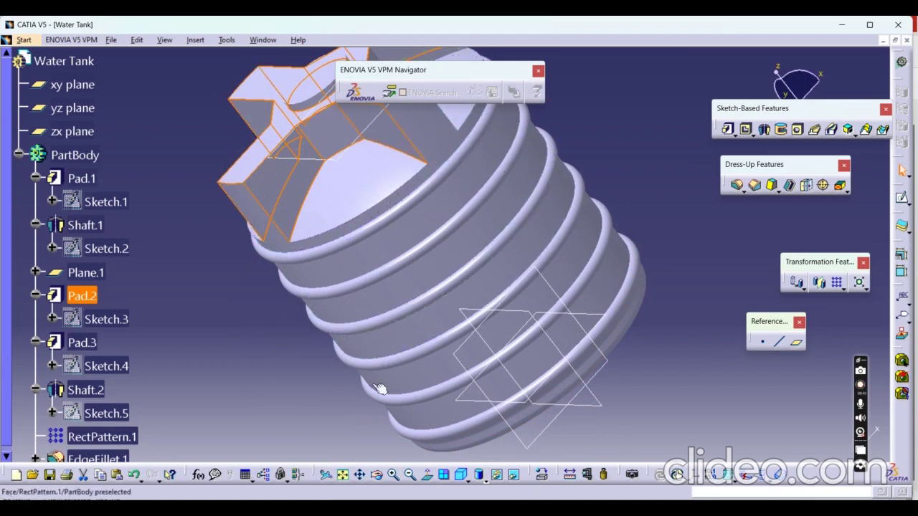
pyautogui.click(386, 479)
pyautogui.moveTo(434, 291); pyautogui.dragTo(298, 405)
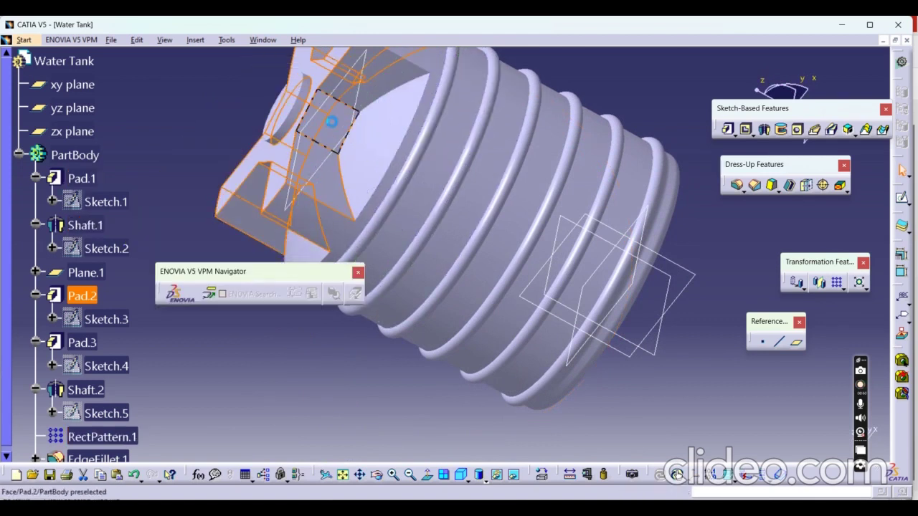
pyautogui.click(462, 475)
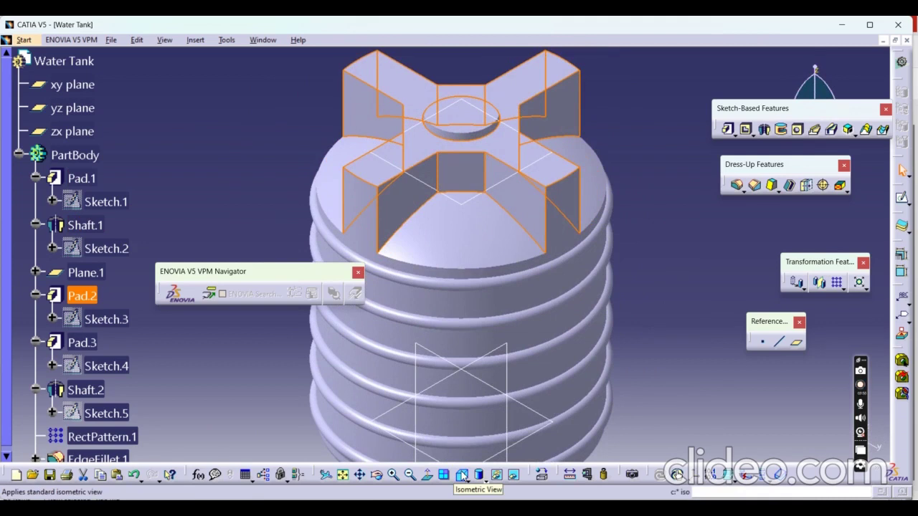
pyautogui.click(738, 188)
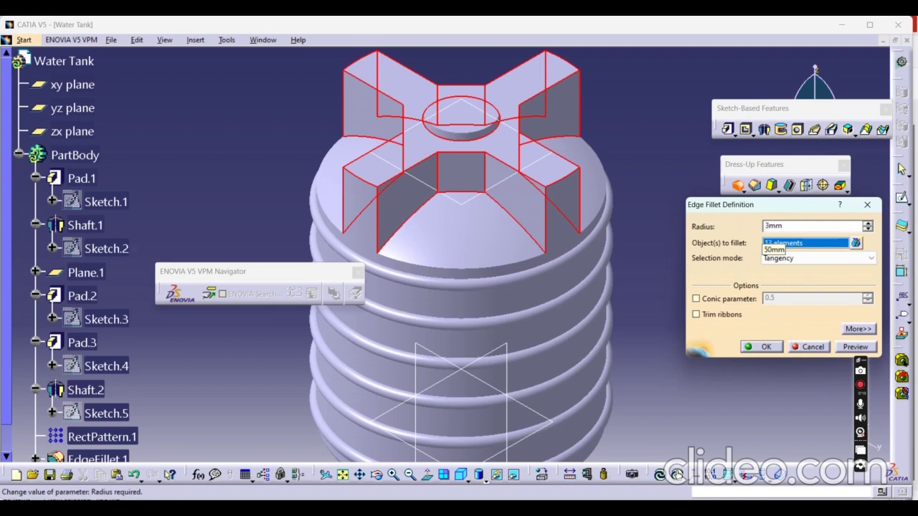
pyautogui.click(853, 347)
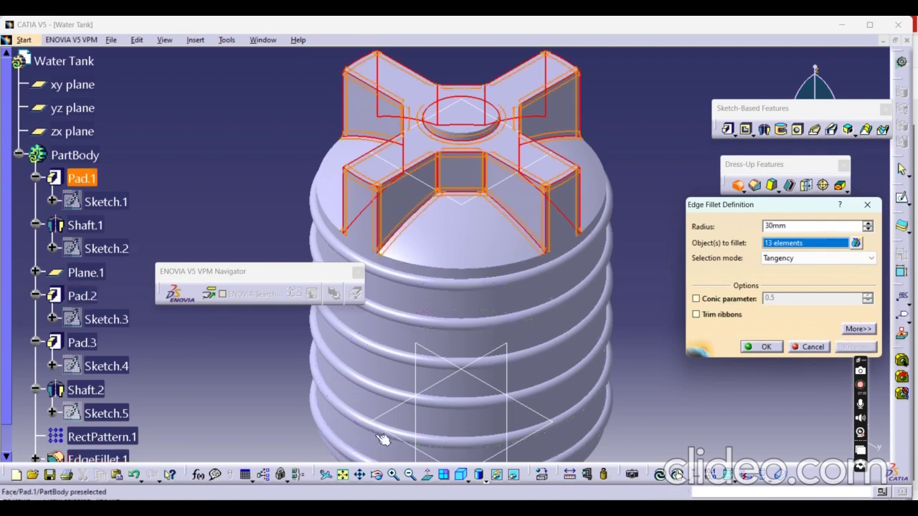
pyautogui.click(394, 475)
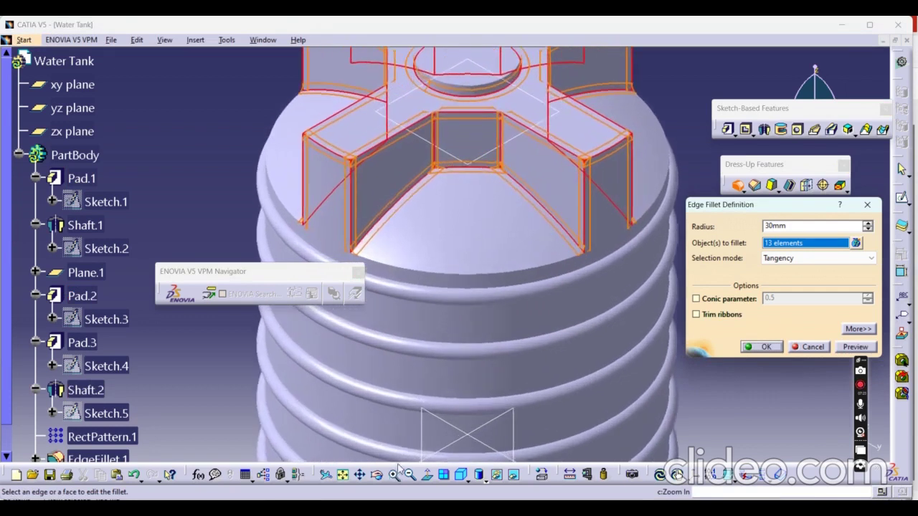
pyautogui.click(760, 350)
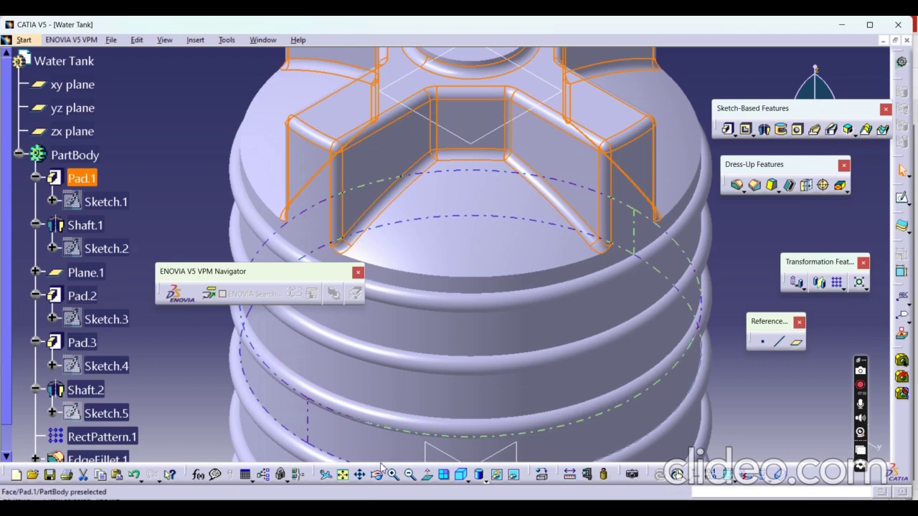
# Shell the tank with a 3 mm inside thickness, removing the top face of the circular lid.
pyautogui.click(342, 475)
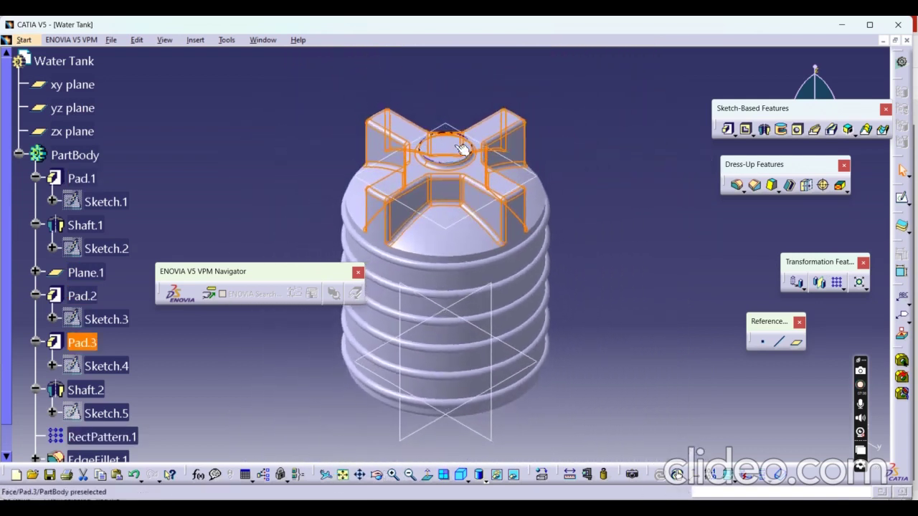
pyautogui.click(395, 476)
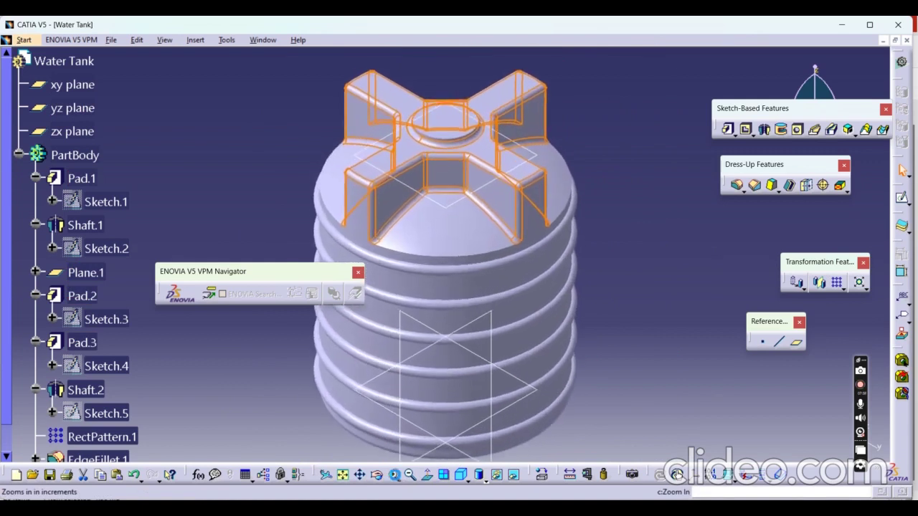
pyautogui.click(394, 475)
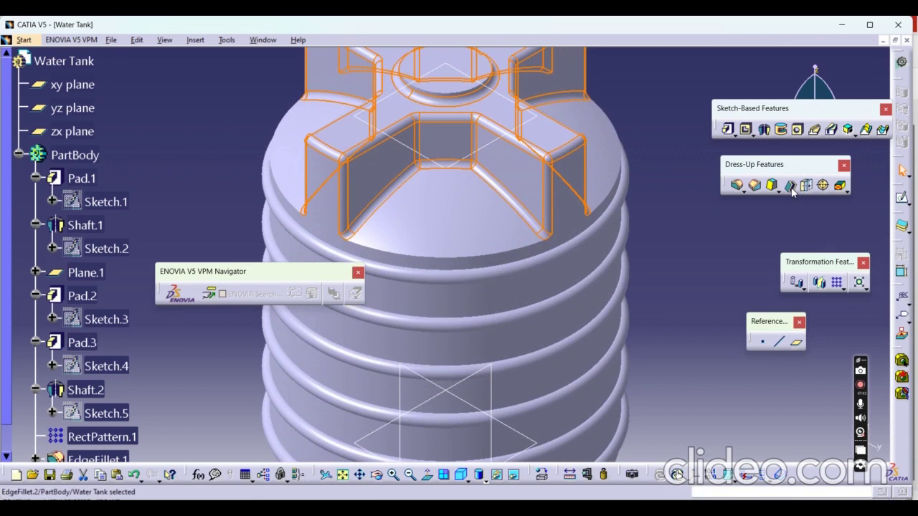
pyautogui.moveTo(669, 315); pyautogui.dragTo(649, 417, button='middle')
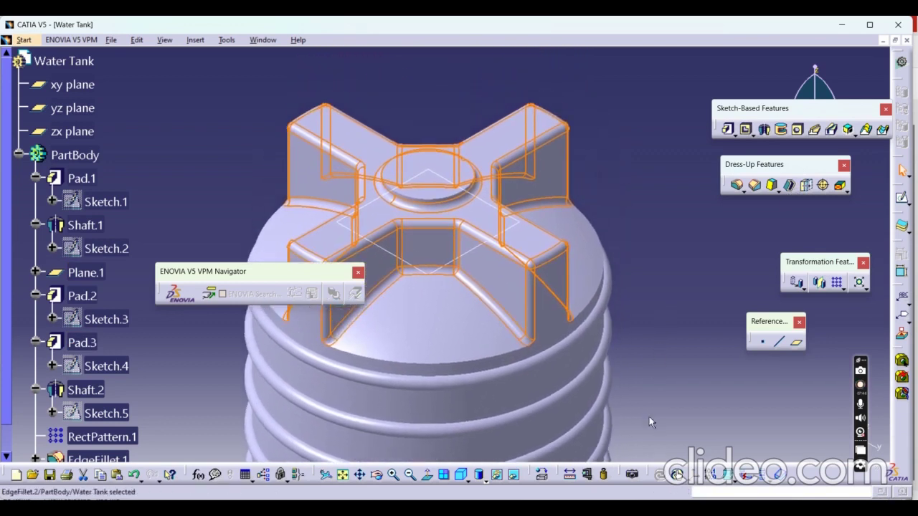
pyautogui.click(791, 186)
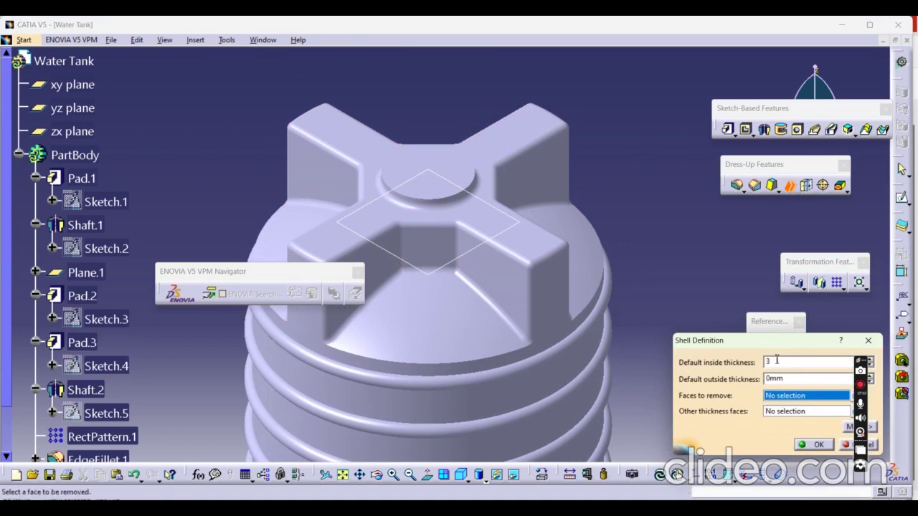
pyautogui.click(444, 194)
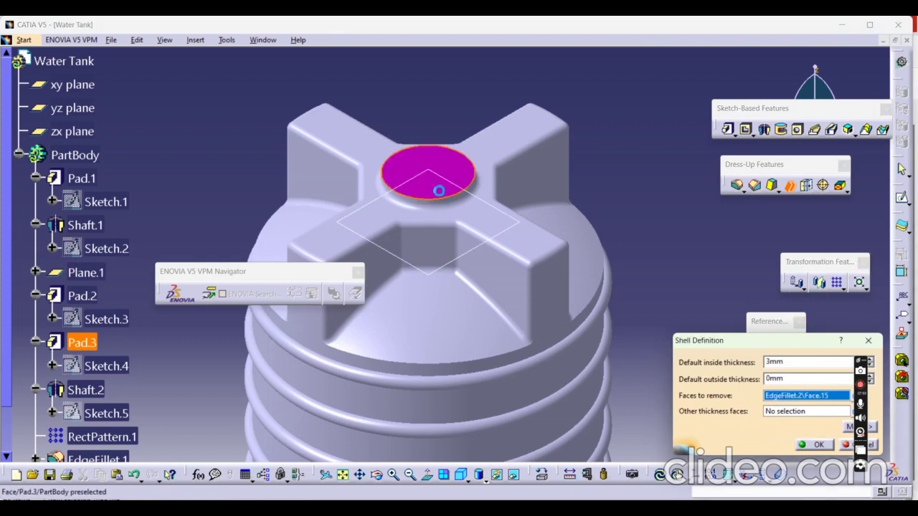
pyautogui.click(818, 445)
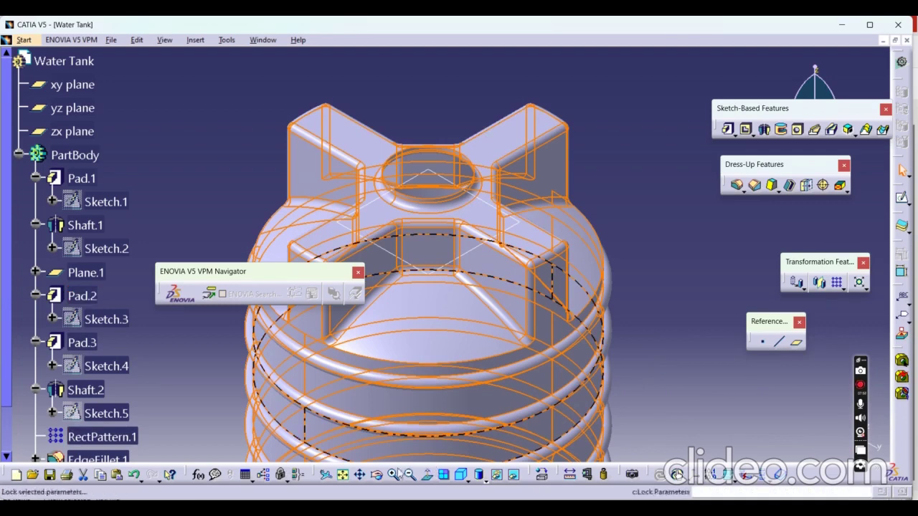
# Inspect the shelled tank from another angle and return to a fitted isometric view.
pyautogui.click(413, 233)
pyautogui.moveTo(414, 232); pyautogui.dragTo(428, 340, button='middle')
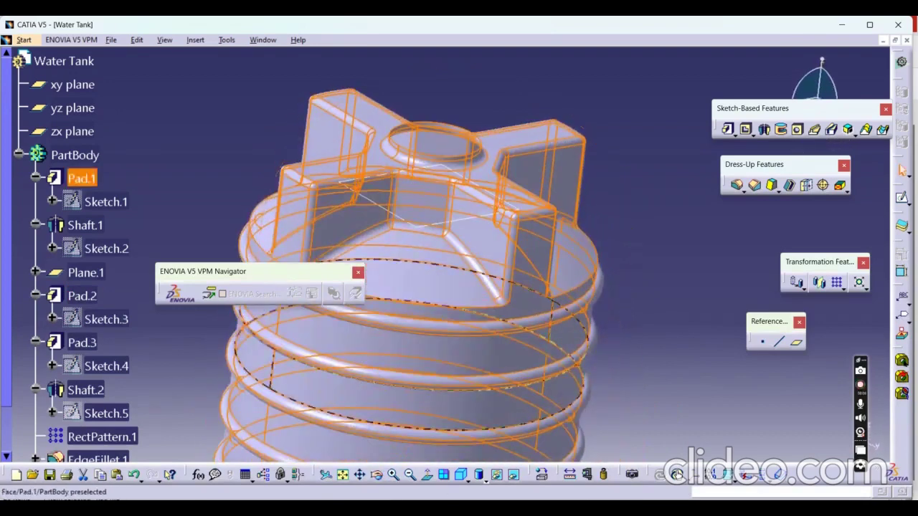
pyautogui.click(462, 476)
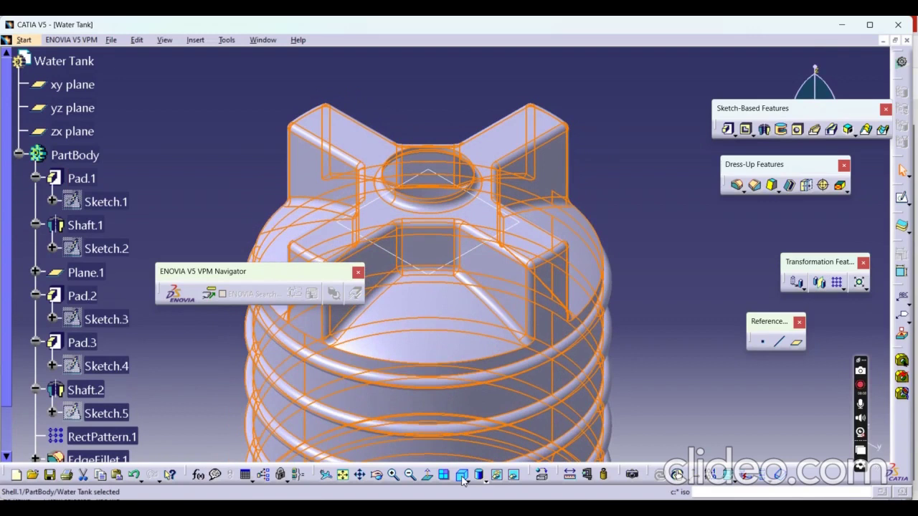
pyautogui.click(343, 476)
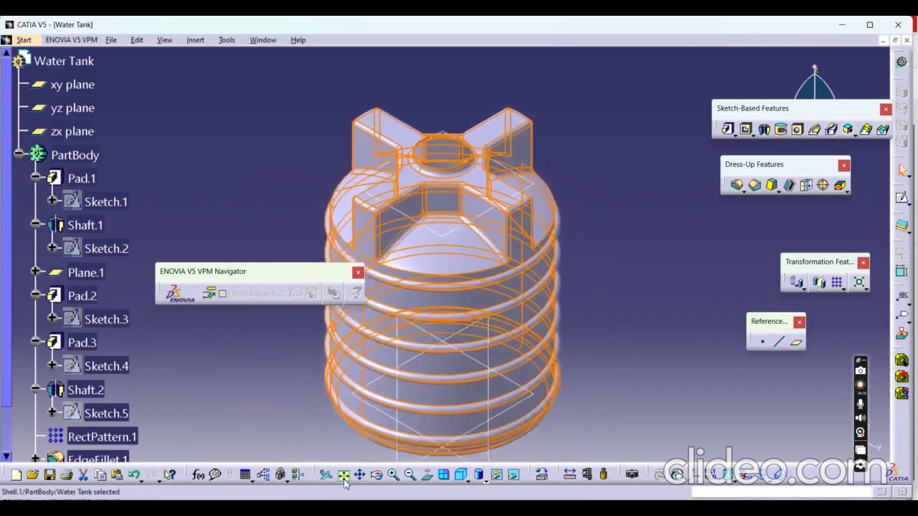
pyautogui.click(466, 480)
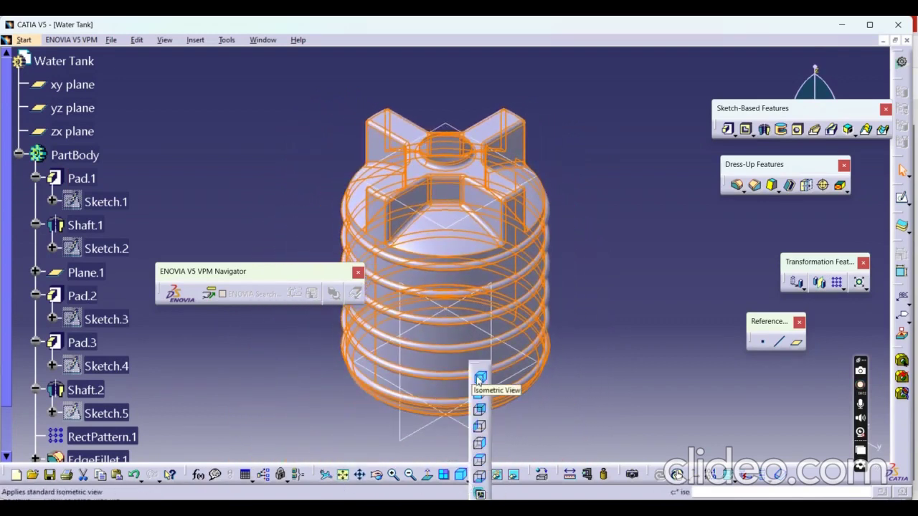
# Inspect the finished water tank in the standard front, top and right views.
pyautogui.click(480, 393)
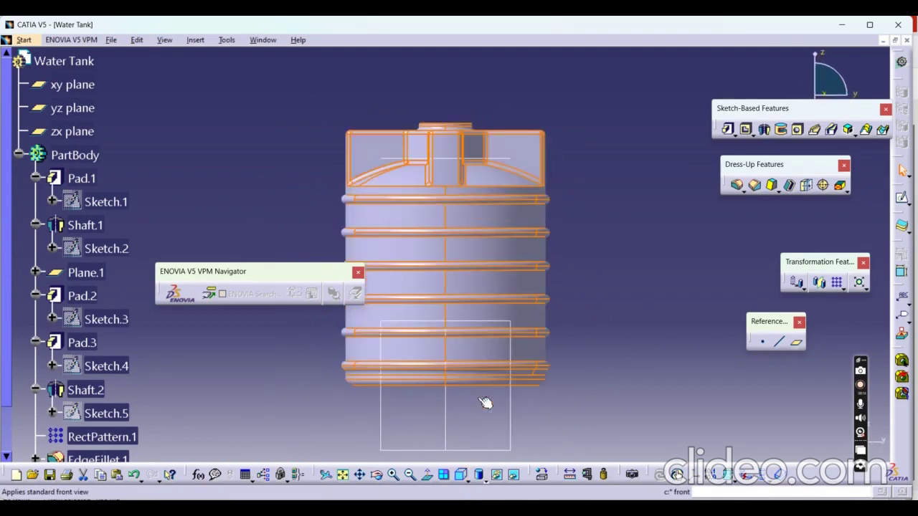
pyautogui.click(463, 477)
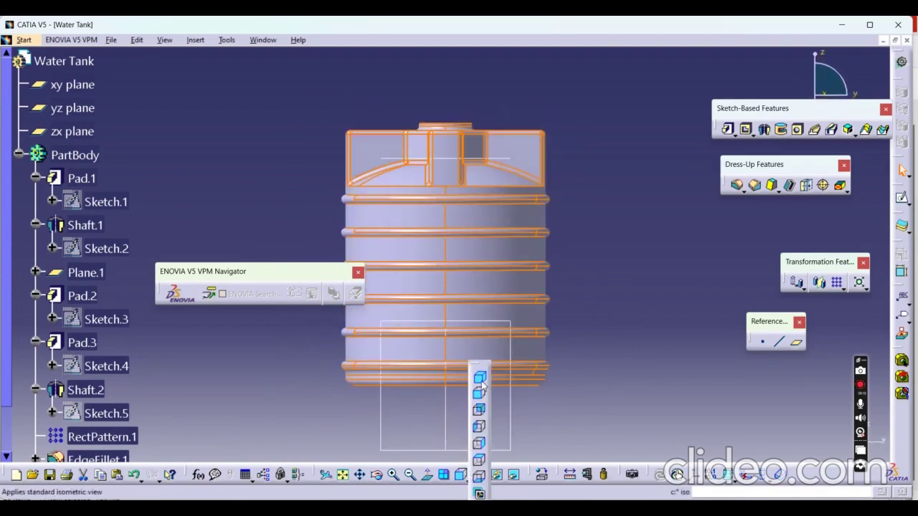
pyautogui.click(481, 462)
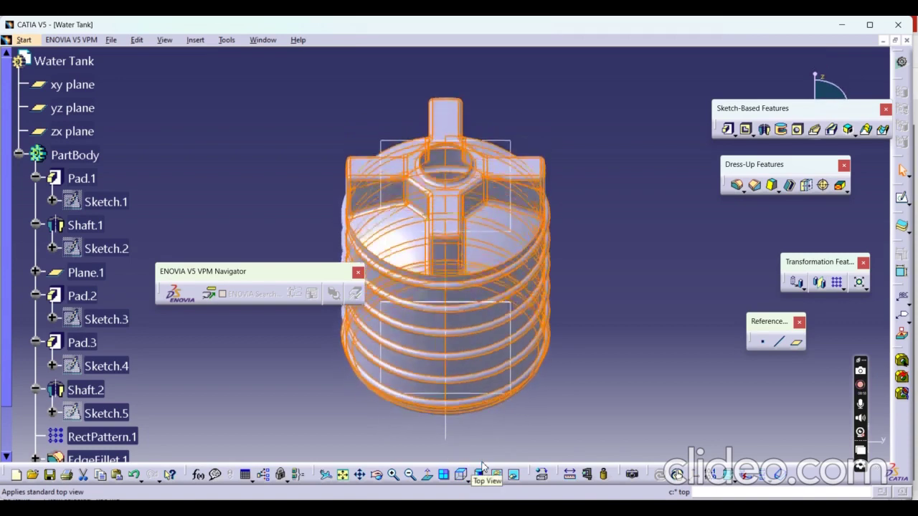
pyautogui.click(464, 479)
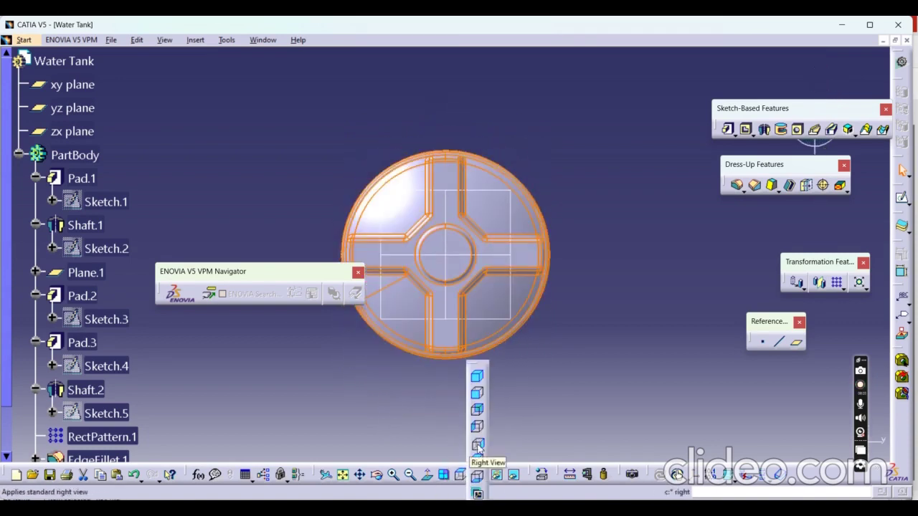
pyautogui.click(477, 446)
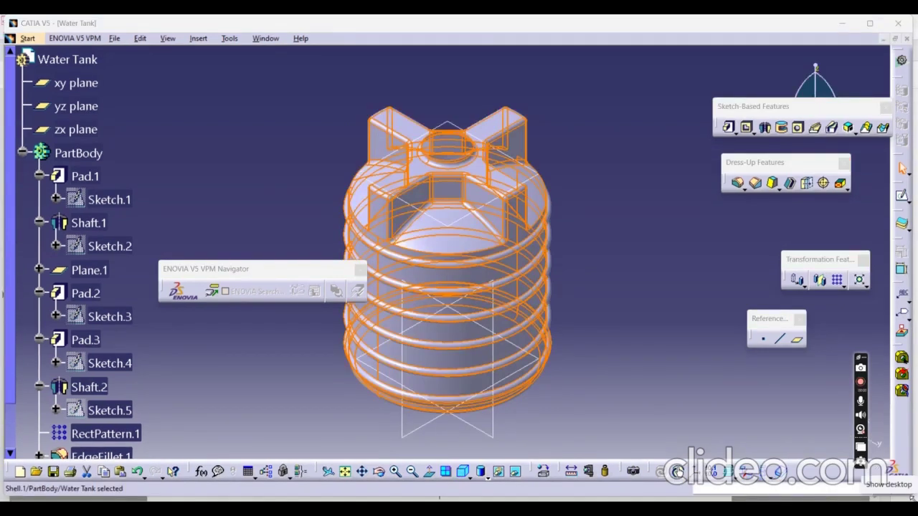
# Create a new drawing of the tank with an empty A4 ISO sheet at 1:1 scale.
pyautogui.click(27, 39)
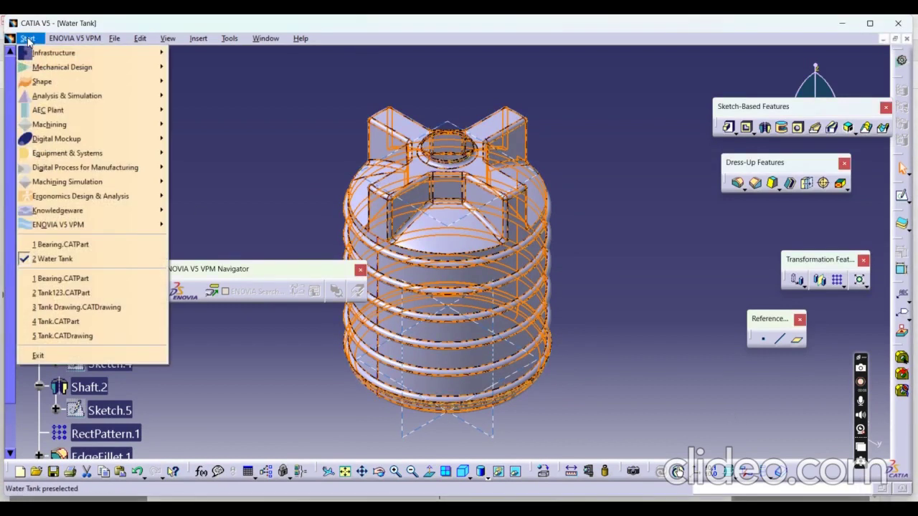
pyautogui.moveTo(101, 69)
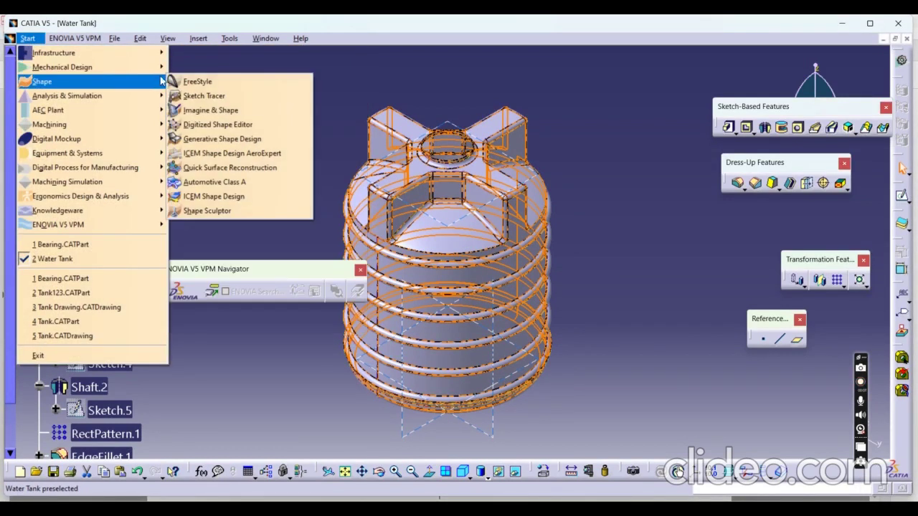
pyautogui.click(239, 186)
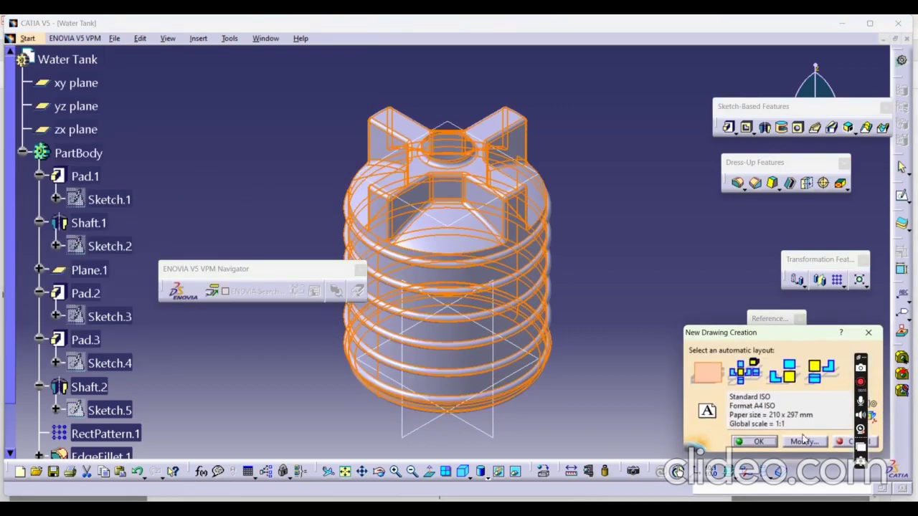
pyautogui.click(762, 441)
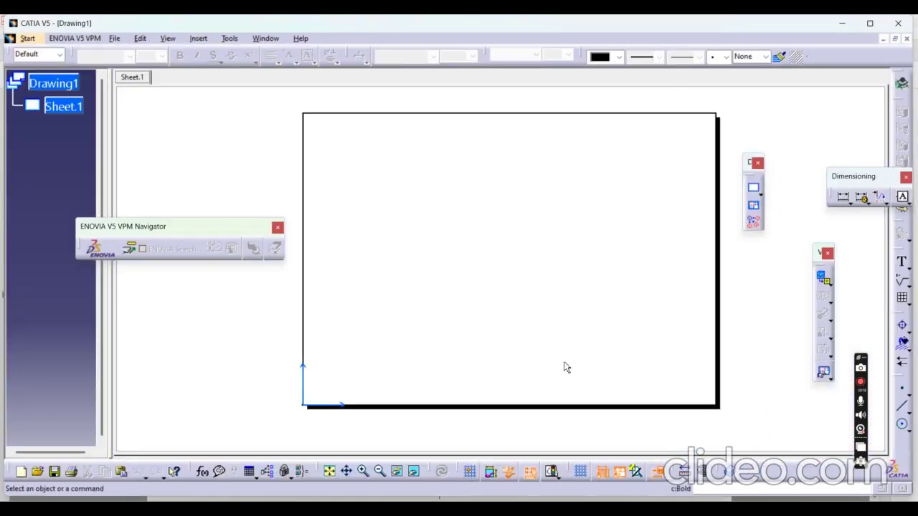
# Switch to the sheet background and create a frame and title block in the Drawing Titleblock Sample 1 style.
pyautogui.click(141, 40)
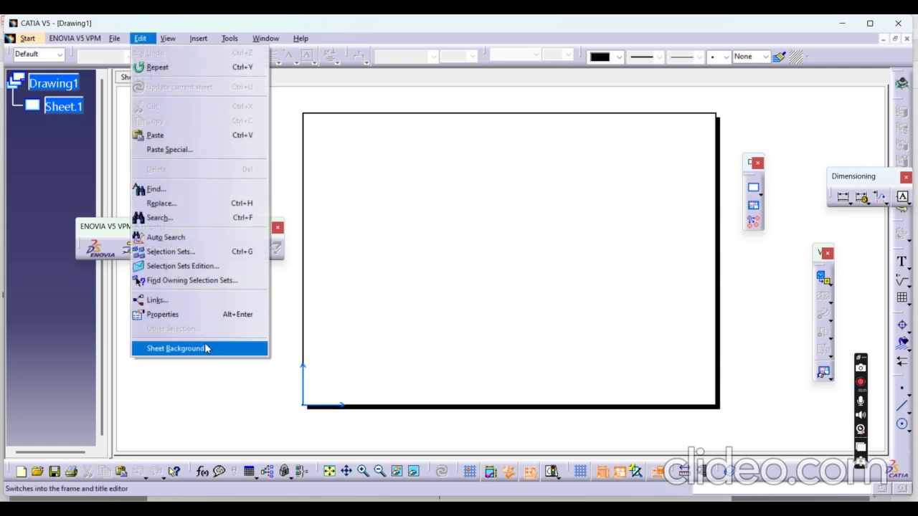
pyautogui.click(205, 349)
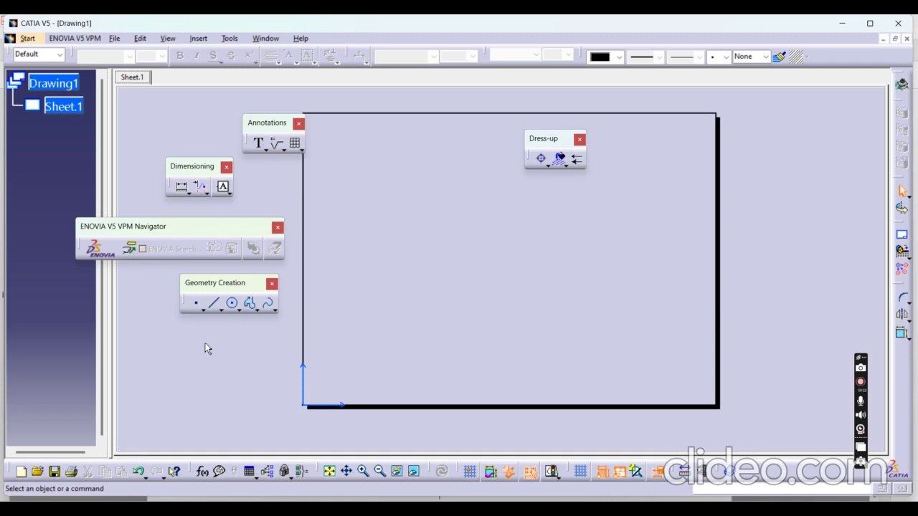
pyautogui.click(903, 235)
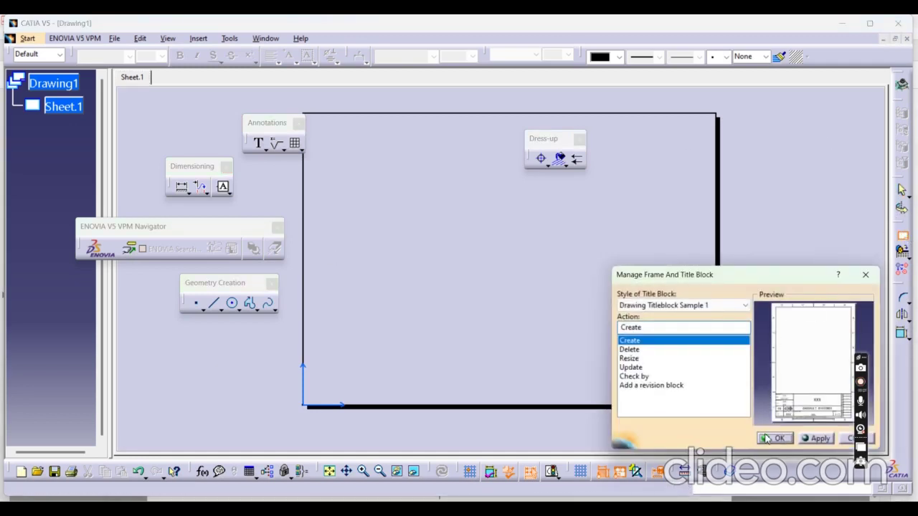
pyautogui.click(717, 306)
pyautogui.click(681, 316)
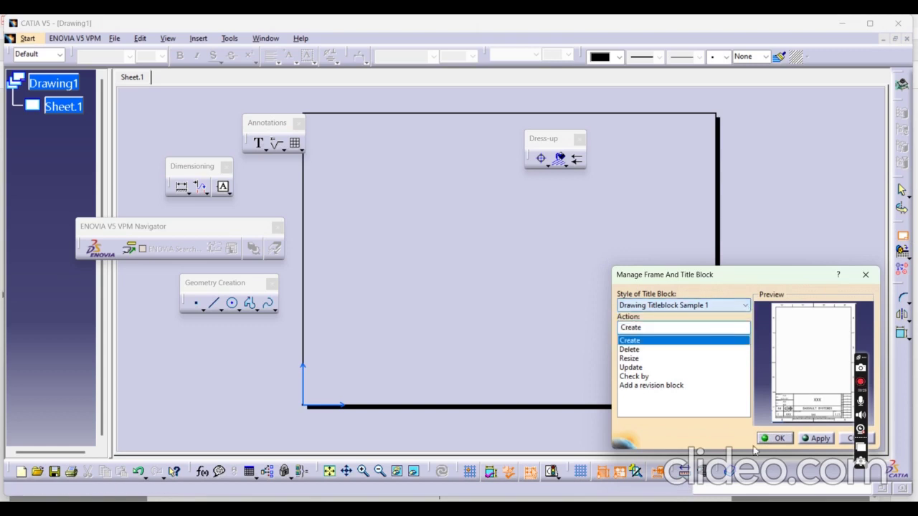
pyautogui.click(779, 439)
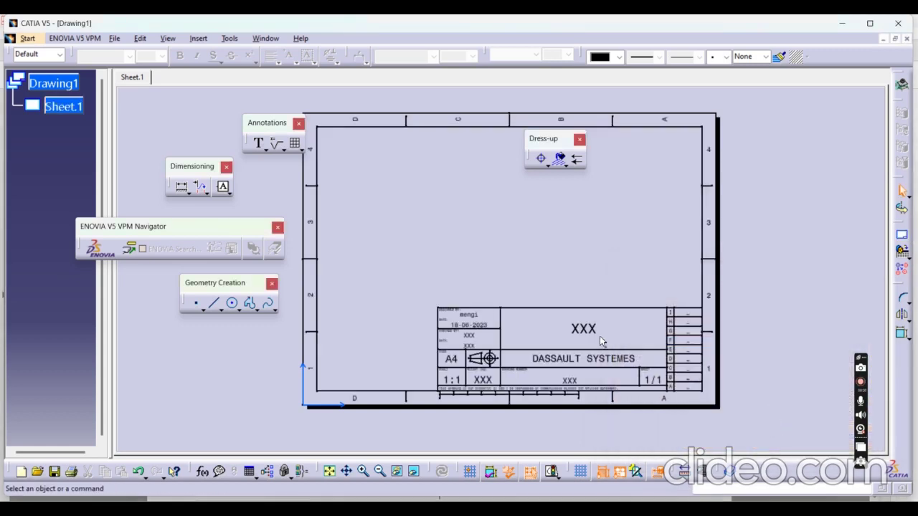
# Replace the Designed By entry in the title block with the designer's initials.
pyautogui.click(363, 471)
pyautogui.moveTo(461, 324); pyautogui.dragTo(491, 257, button='middle')
pyautogui.doubleClick(478, 273)
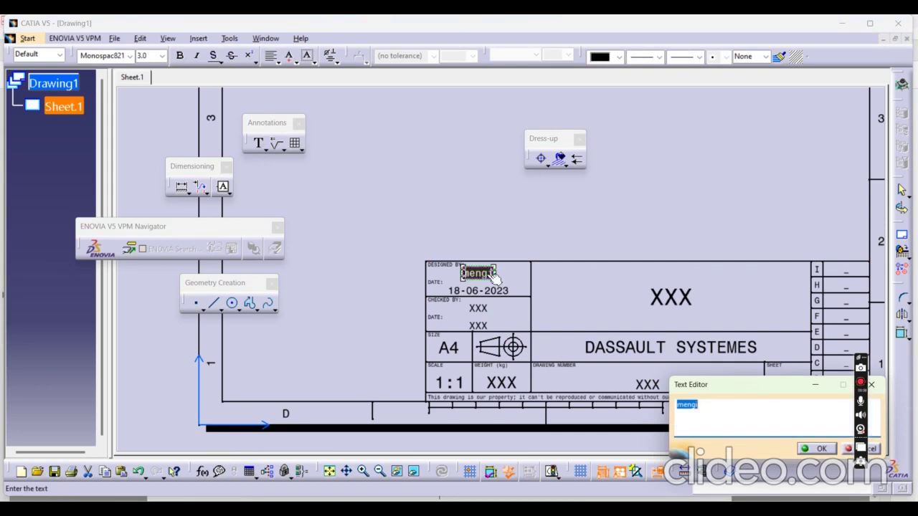
pyautogui.press('BackSpace')
pyautogui.write('SJK')
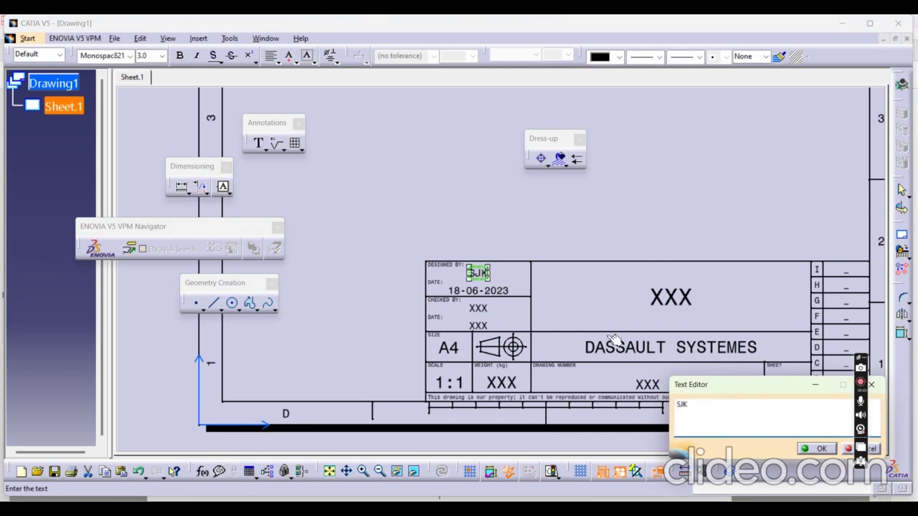
pyautogui.click(817, 448)
# Replace the Checked By placeholder in the title block with the checker's initials.
pyautogui.click(488, 311)
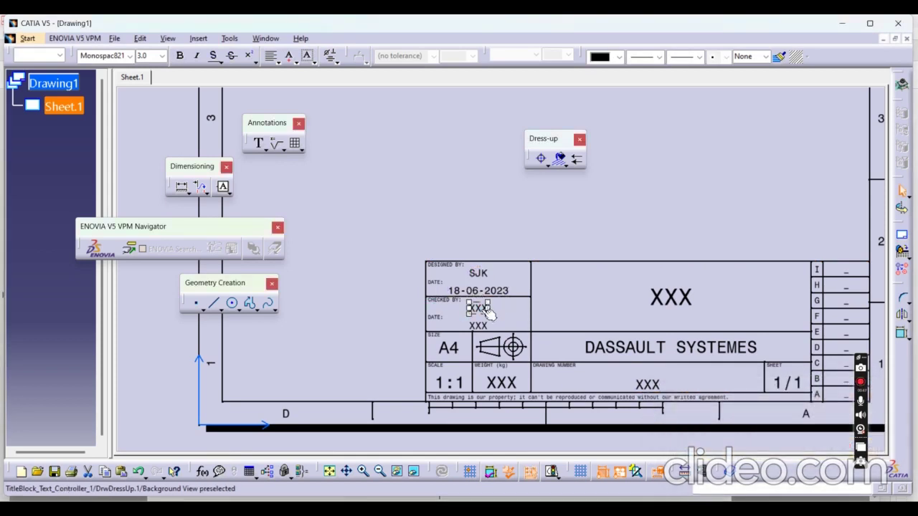
pyautogui.doubleClick(479, 308)
pyautogui.press('BackSpace')
pyautogui.write('SJK')
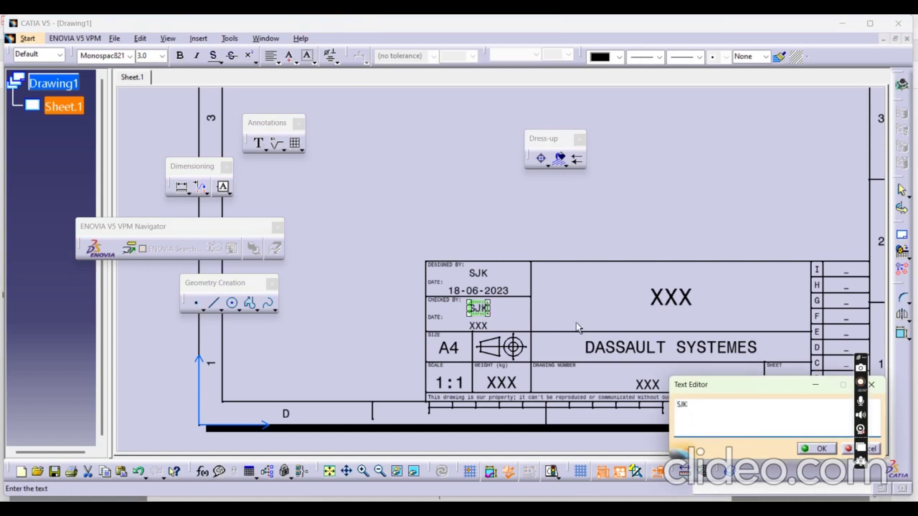
pyautogui.click(822, 449)
# Set the date under Checked By in the title block to 18-06-2023.
pyautogui.click(477, 326)
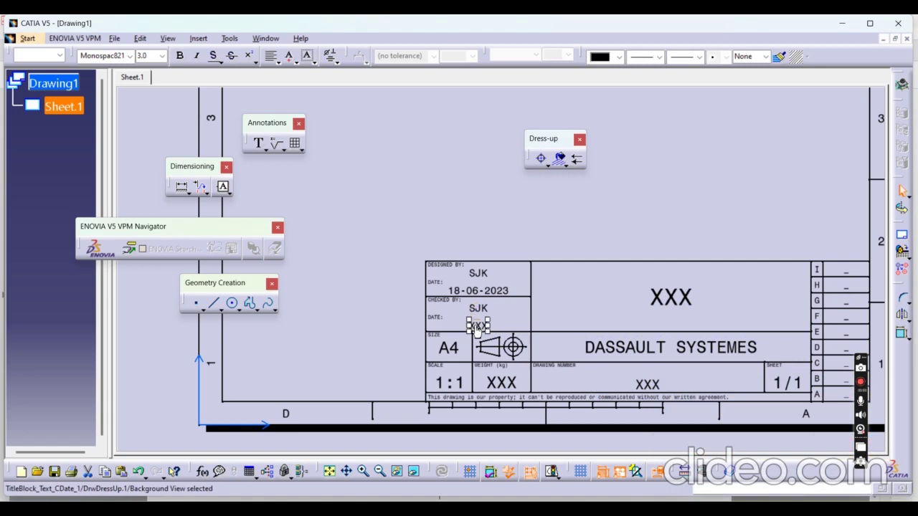
pyautogui.doubleClick(480, 327)
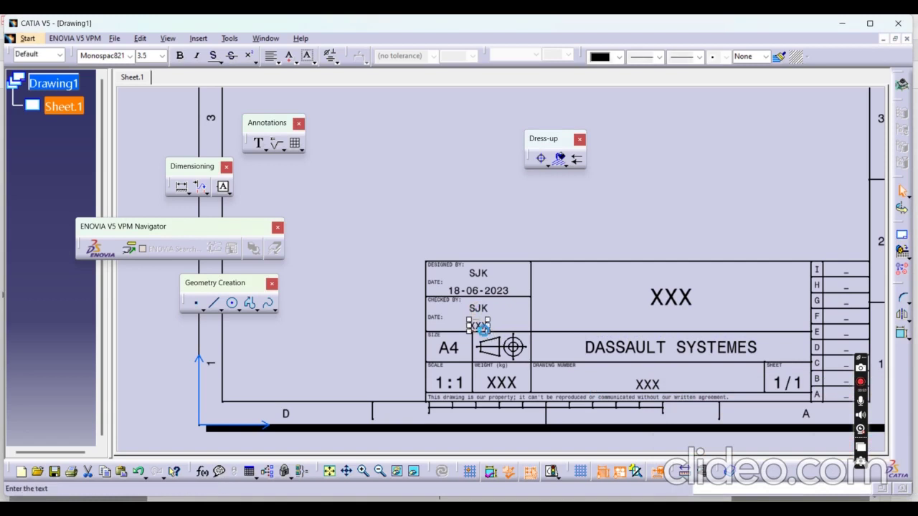
pyautogui.write('18')
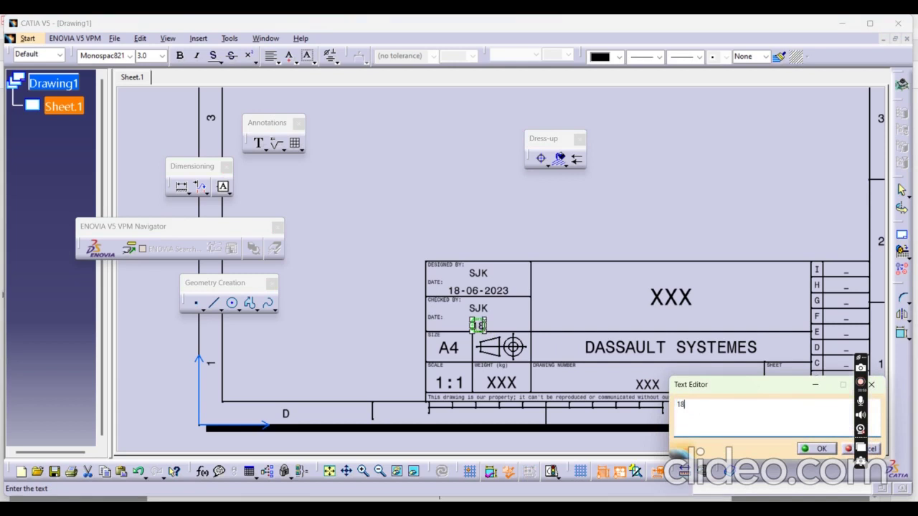
pyautogui.write('-06-2023')
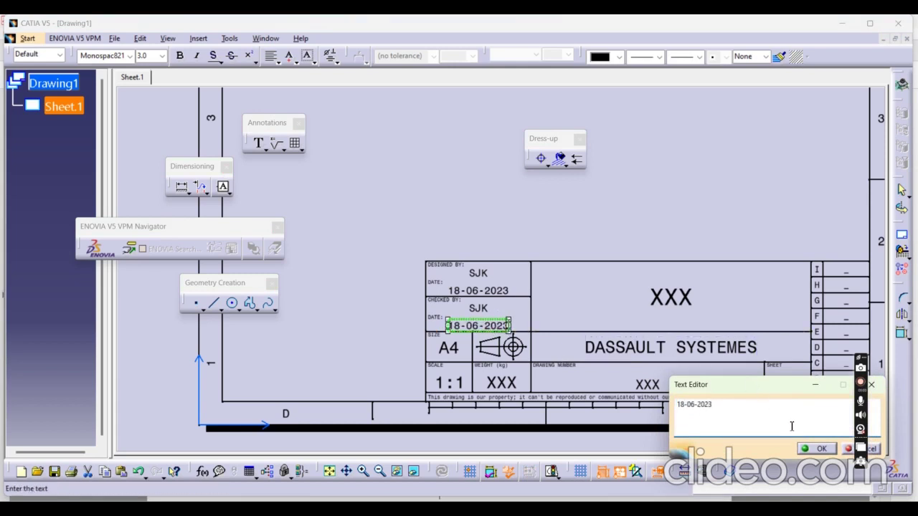
pyautogui.click(817, 449)
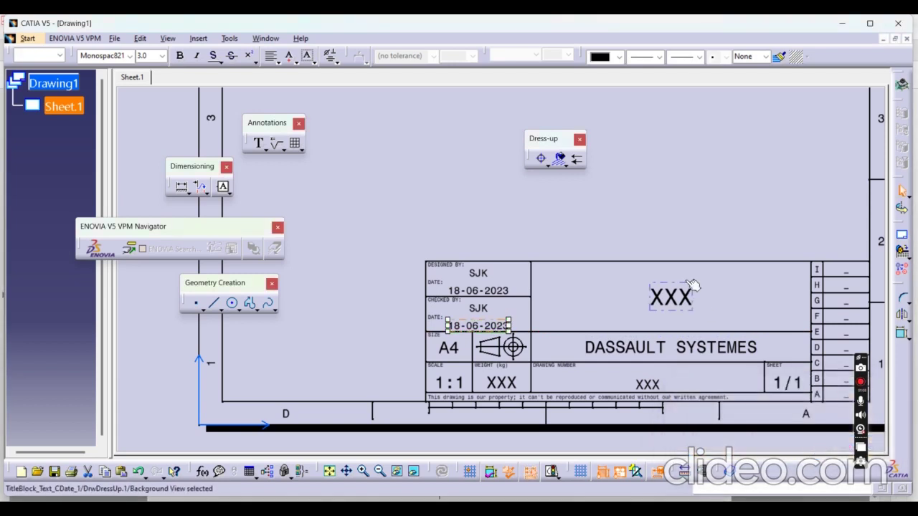
# Replace the large title placeholder above DASSAULT SYSTEMES with the text "ALL DIMENSIONS ARE IN MM".
pyautogui.doubleClick(682, 307)
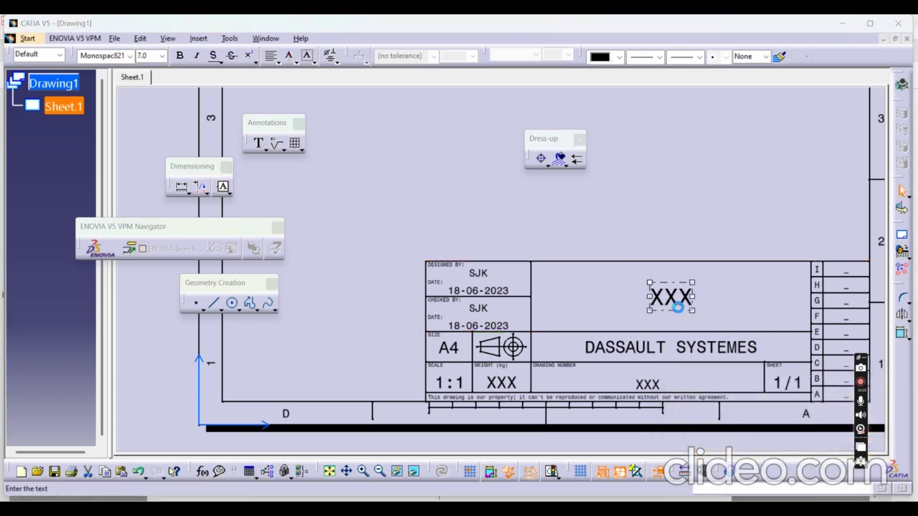
pyautogui.press('BackSpace')
pyautogui.write('A')
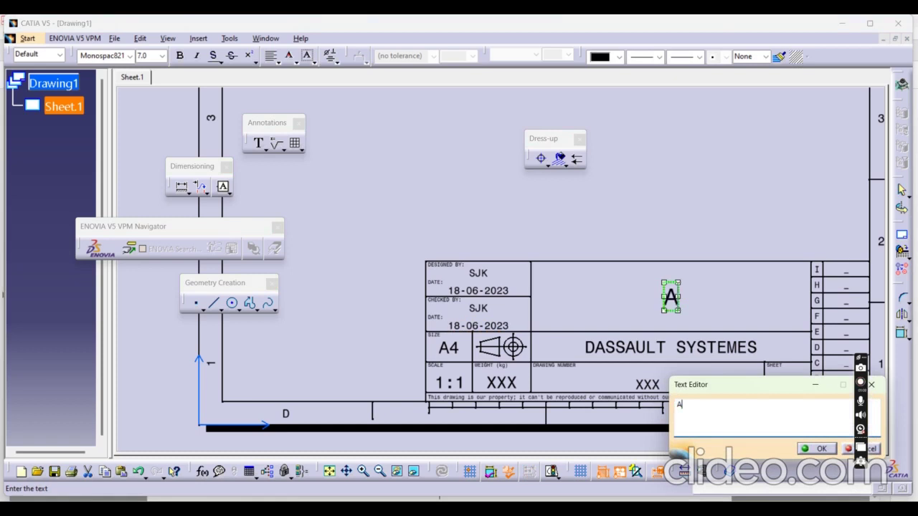
pyautogui.write('LL DIM')
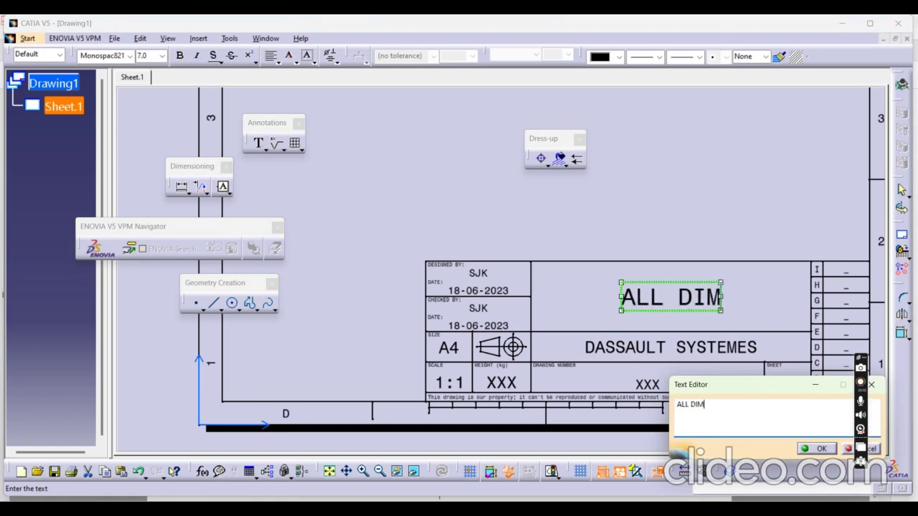
pyautogui.write('ENSDI')
pyautogui.press('BackSpace')
pyautogui.write('ION')
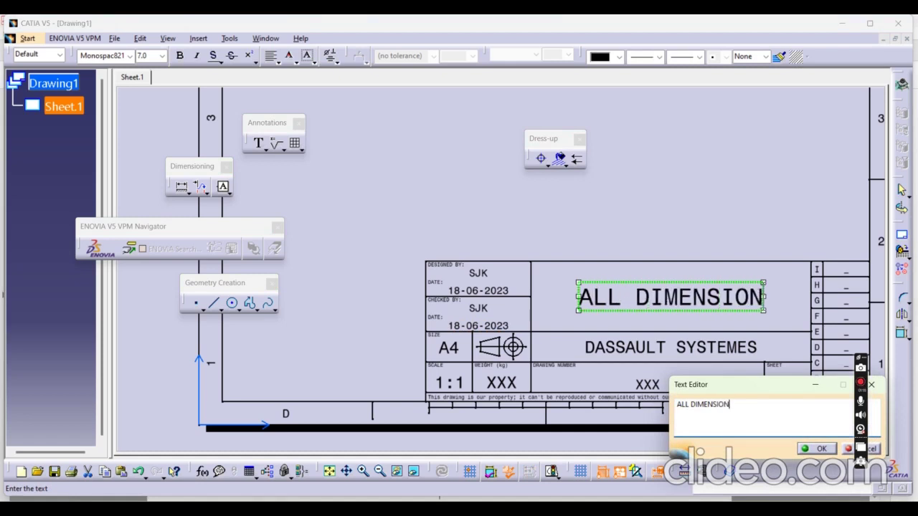
pyautogui.write('S ARE IN MM')
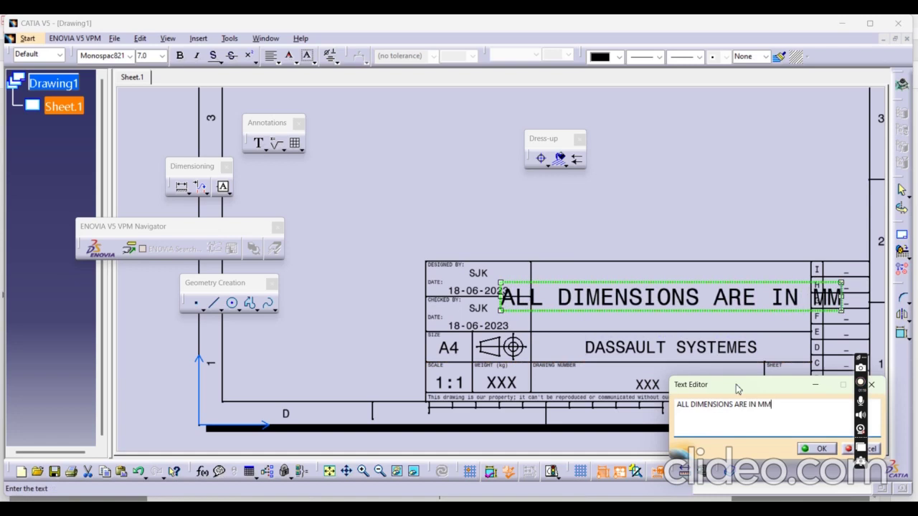
pyautogui.click(819, 448)
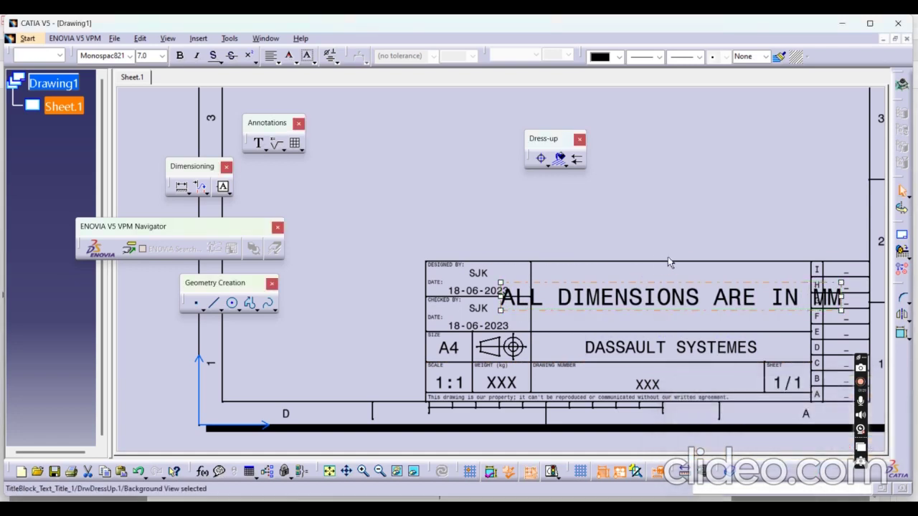
# Set the font size of the "ALL DIMENSIONS ARE IN MM" title text to 5.5 mm in its properties.
pyautogui.rightClick(617, 312)
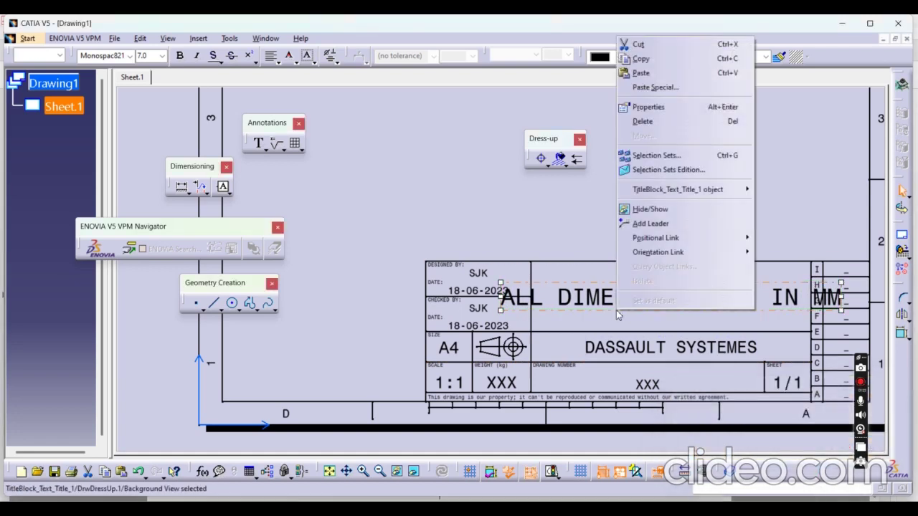
pyautogui.click(648, 107)
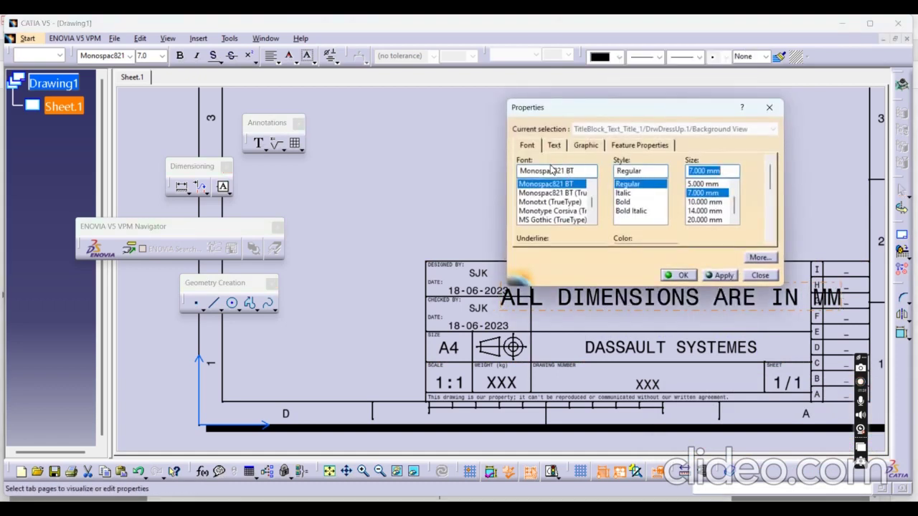
pyautogui.write('5.5')
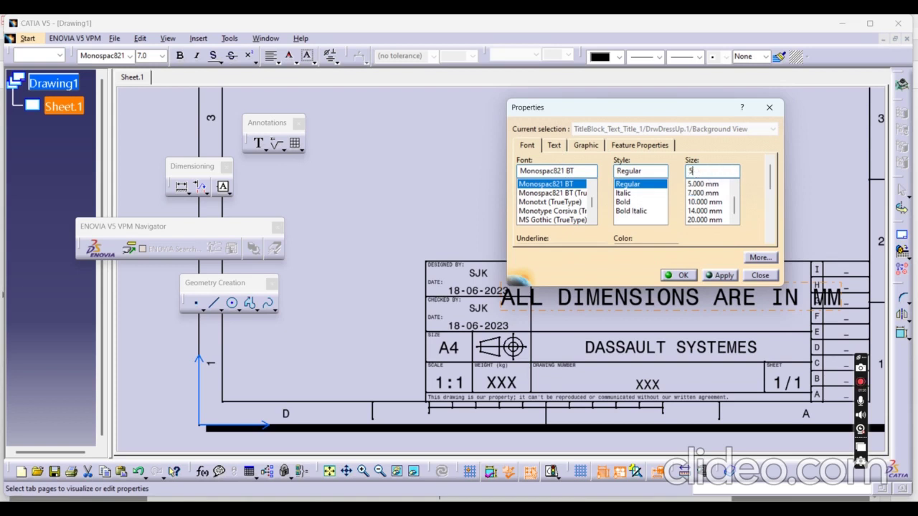
pyautogui.click(720, 275)
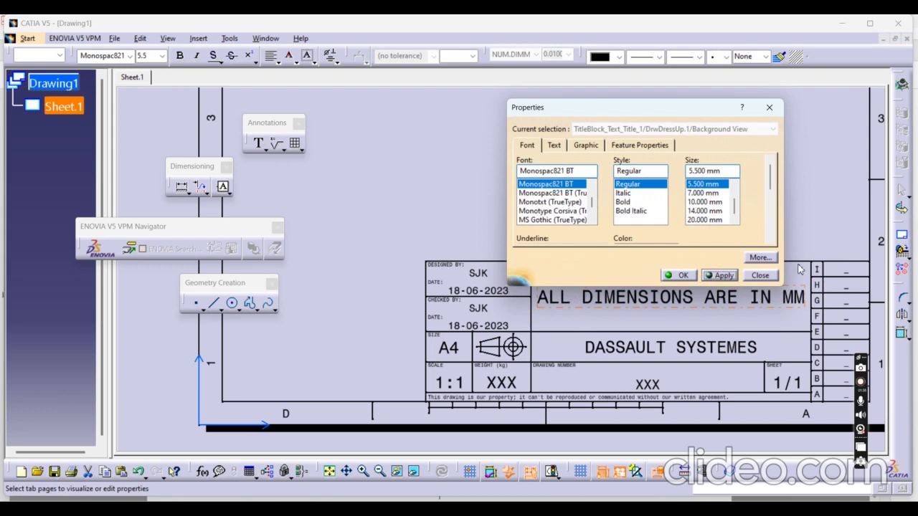
# Set the font of the "ALL DIMENSIONS ARE IN MM" title text to Times New Roman (TrueType).
pyautogui.scroll(-10, 541, 190)
pyautogui.scroll(-15, 541, 195)
pyautogui.scroll(10, 540, 195)
pyautogui.scroll(6, 540, 195)
pyautogui.scroll(5, 540, 195)
pyautogui.scroll(-5, 540, 195)
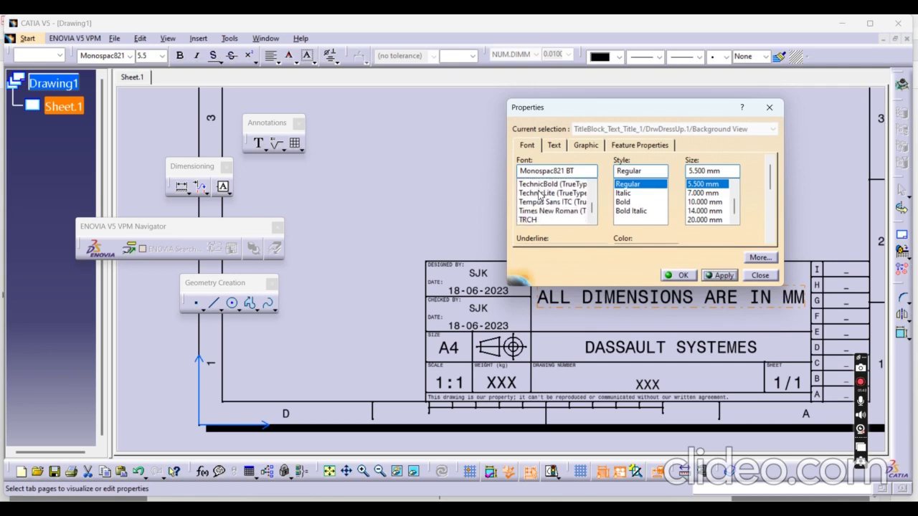
pyautogui.click(544, 211)
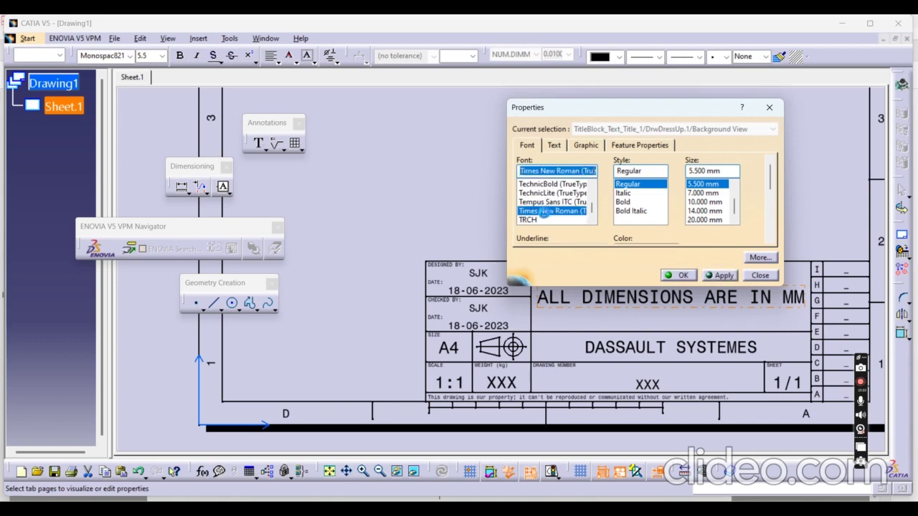
pyautogui.click(677, 275)
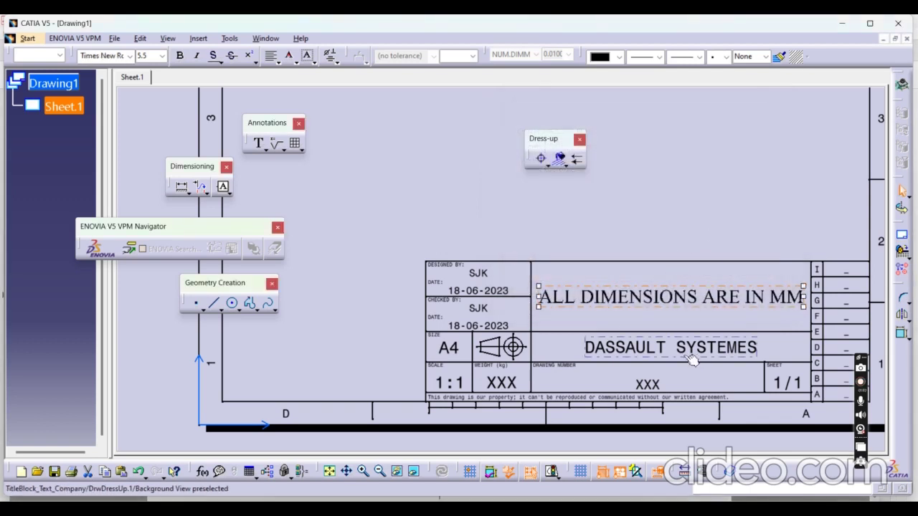
# Replace the DASSAULT SYSTEMES company text in the title block with "WATER TANK".
pyautogui.doubleClick(643, 350)
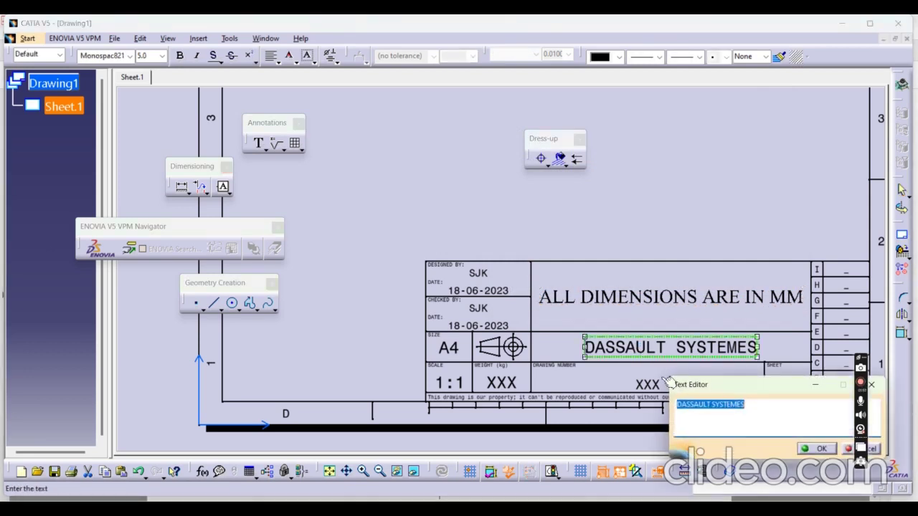
pyautogui.press('BackSpace')
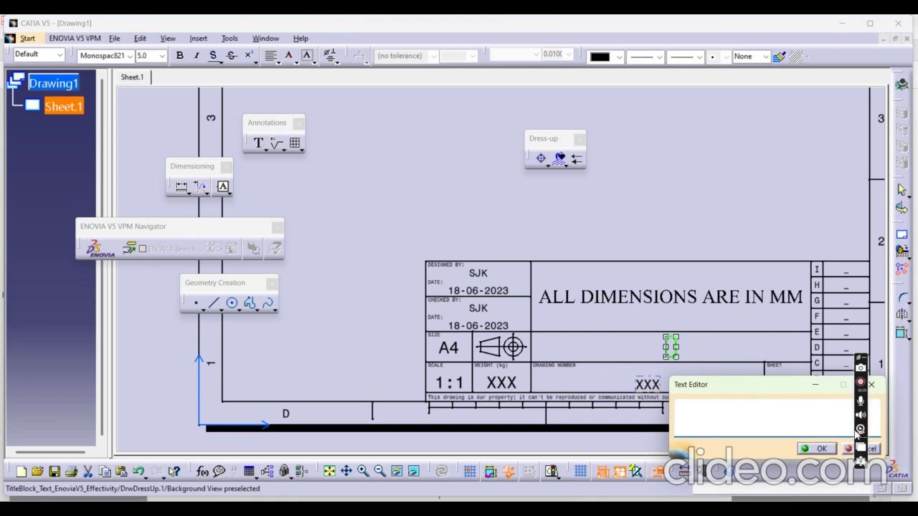
pyautogui.write('WATER TA')
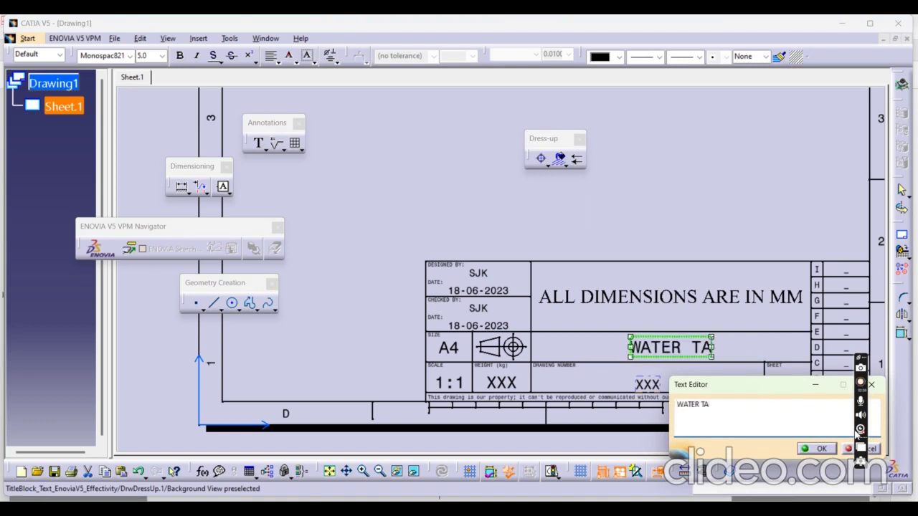
pyautogui.write('NK')
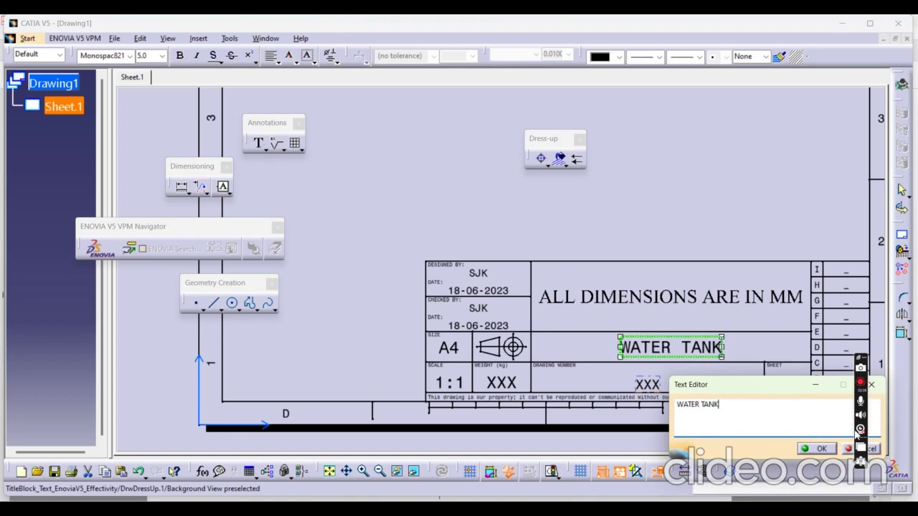
pyautogui.click(825, 449)
# Change the font style of the "WATER TANK" text to Bold in its properties.
pyautogui.rightClick(709, 356)
pyautogui.moveTo(742, 271)
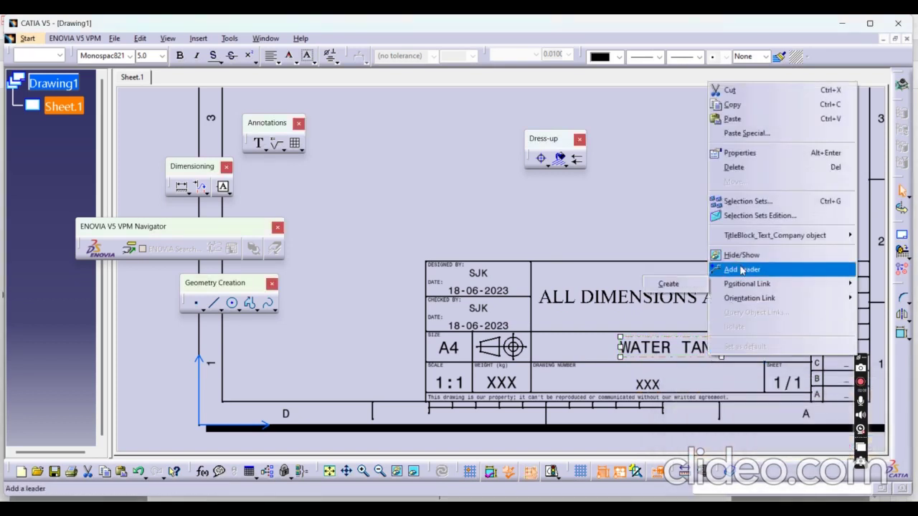
pyautogui.click(731, 153)
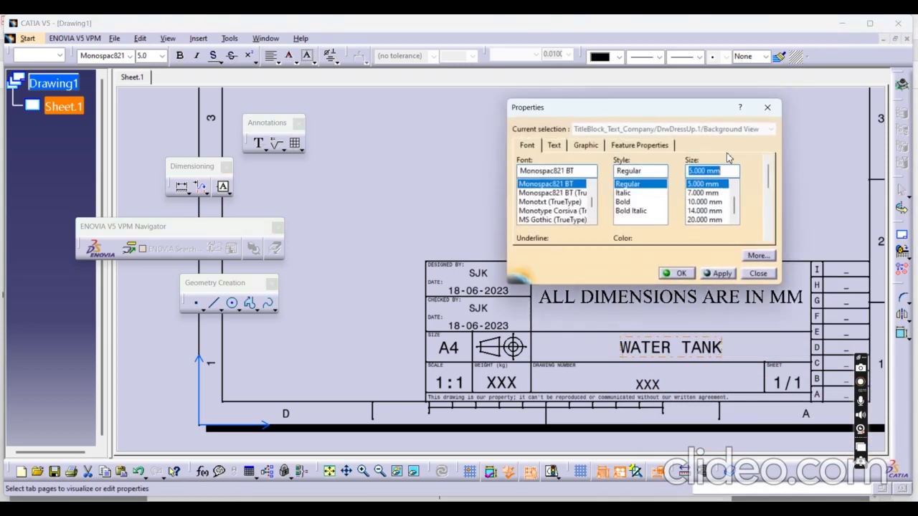
pyautogui.click(630, 202)
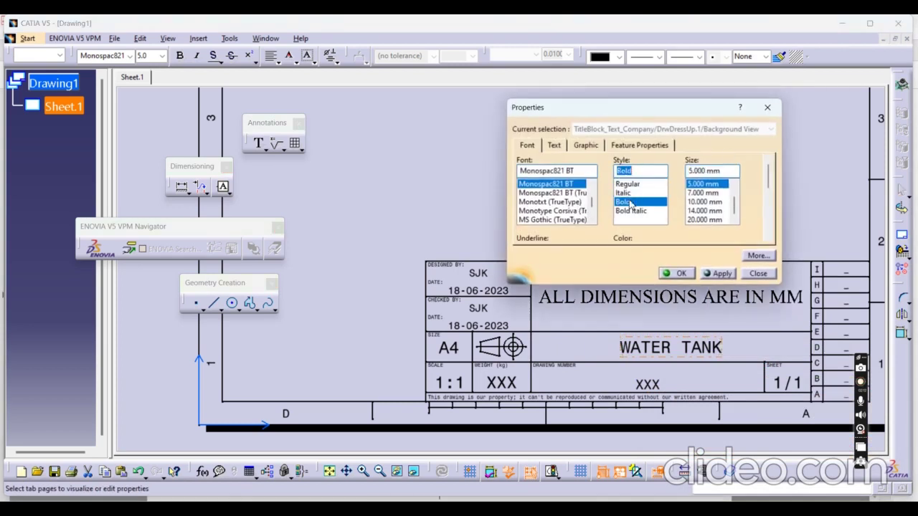
pyautogui.click(685, 275)
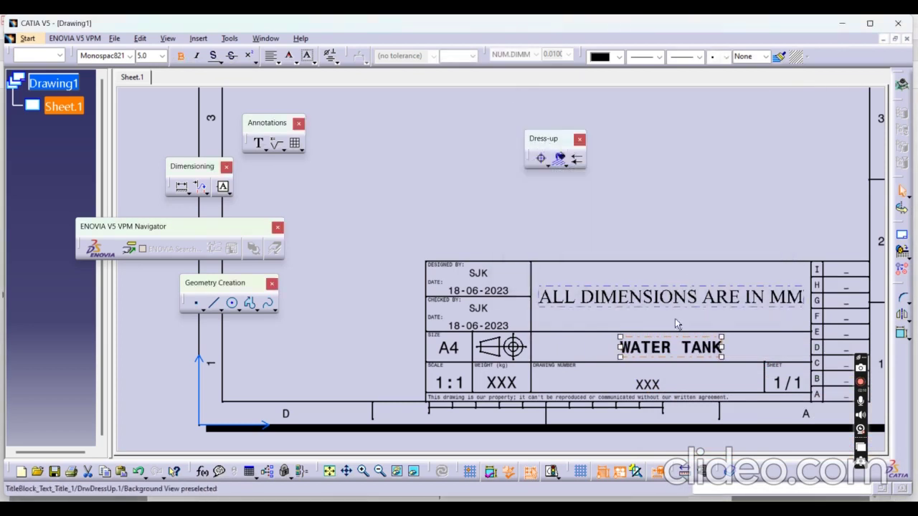
pyautogui.click(744, 362)
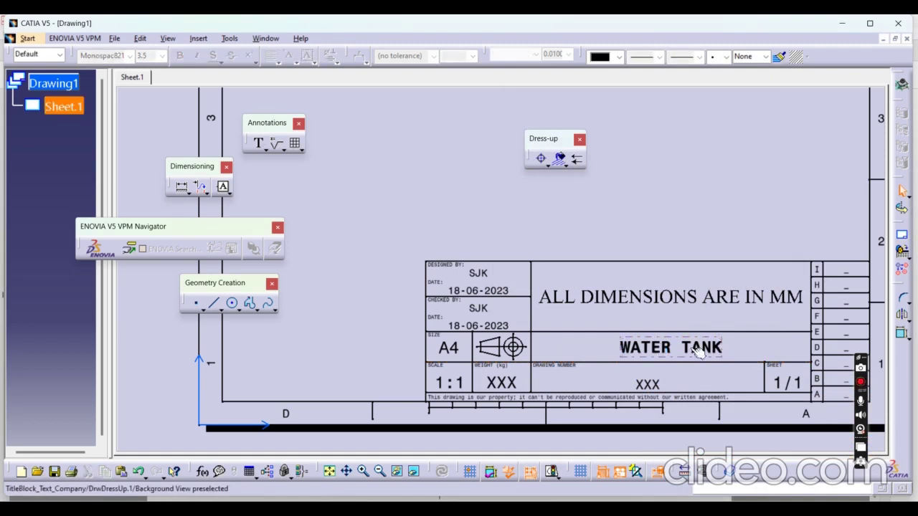
# Replace the XXX placeholder under Drawing Number in the title block with "DRAWING 01".
pyautogui.doubleClick(647, 384)
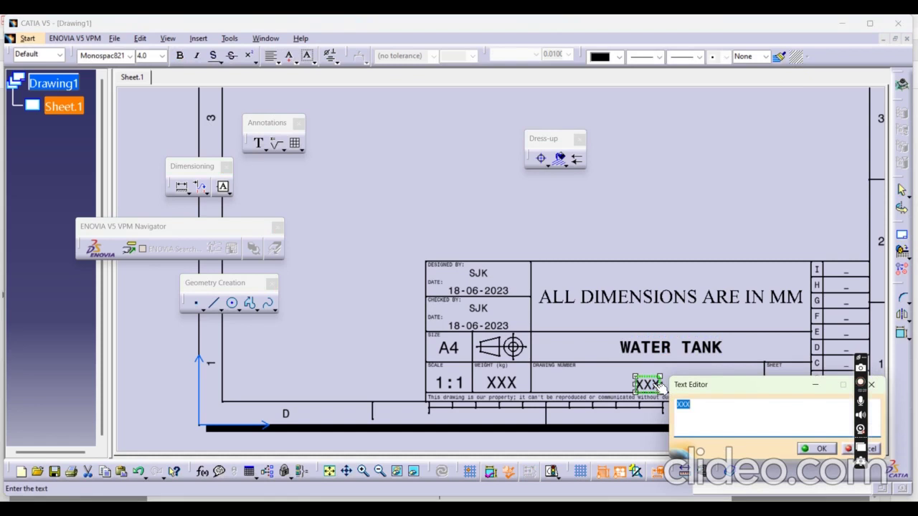
pyautogui.press('BackSpace')
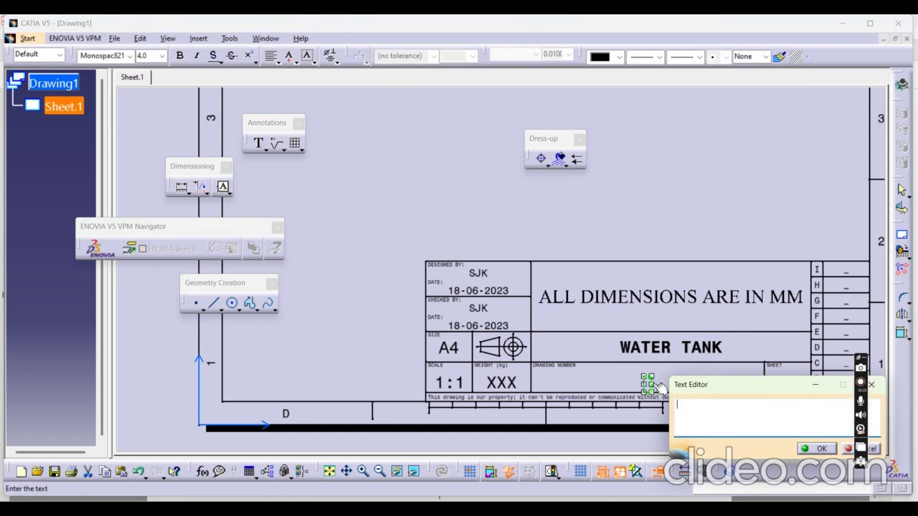
pyautogui.write('DRAWING ')
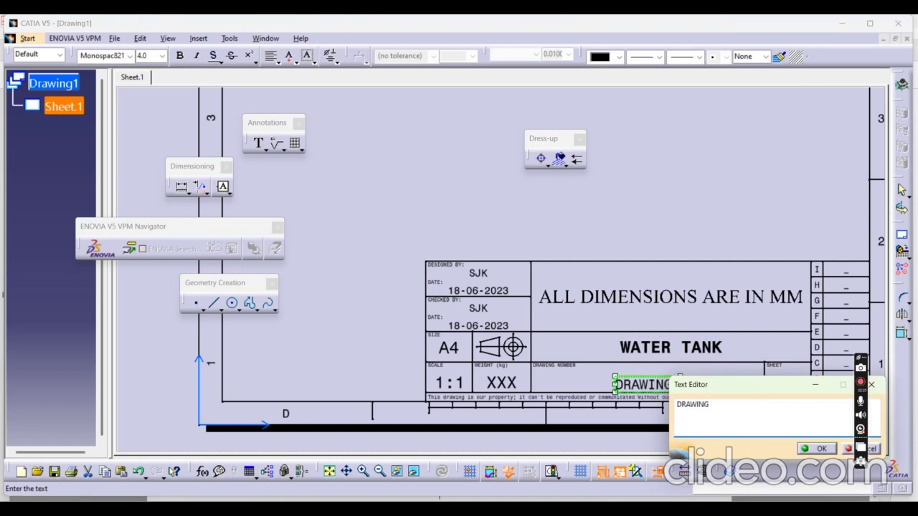
pyautogui.write('01')
pyautogui.click(831, 449)
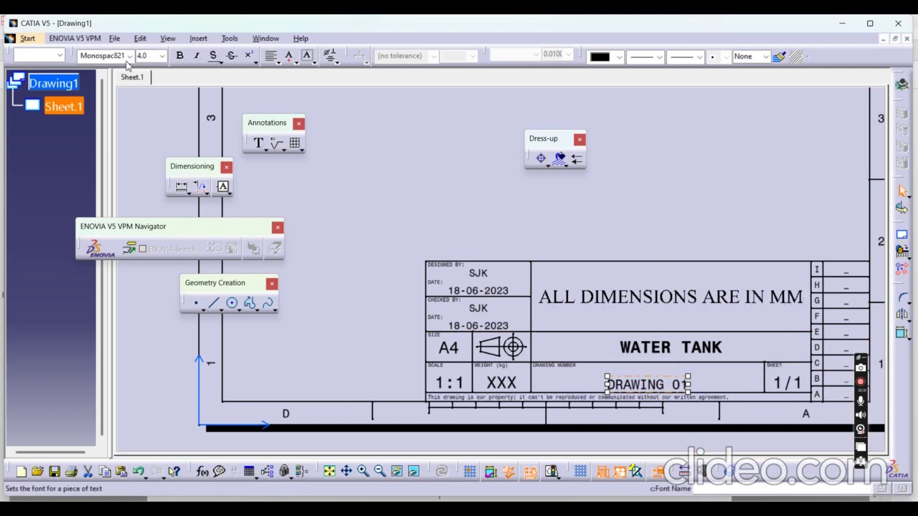
# Leave the sheet background and return to the working views with the whole sheet shown.
pyautogui.click(141, 39)
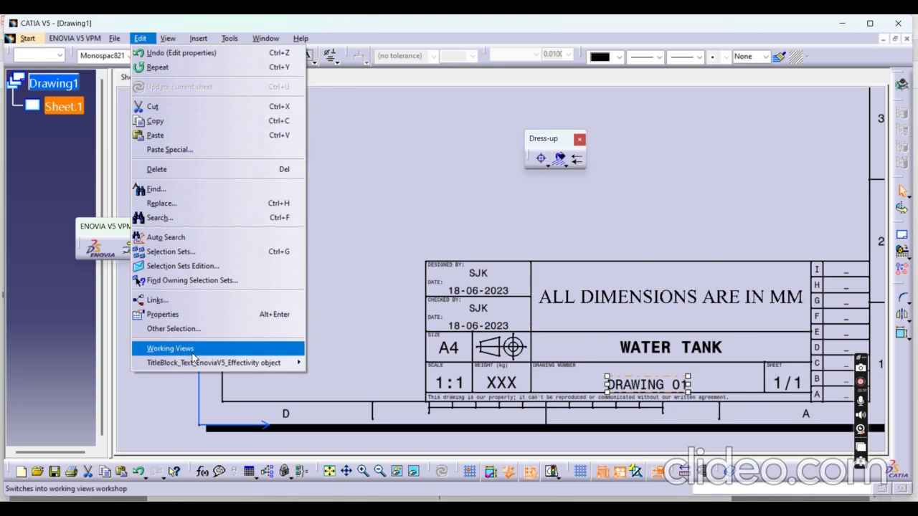
pyautogui.click(190, 352)
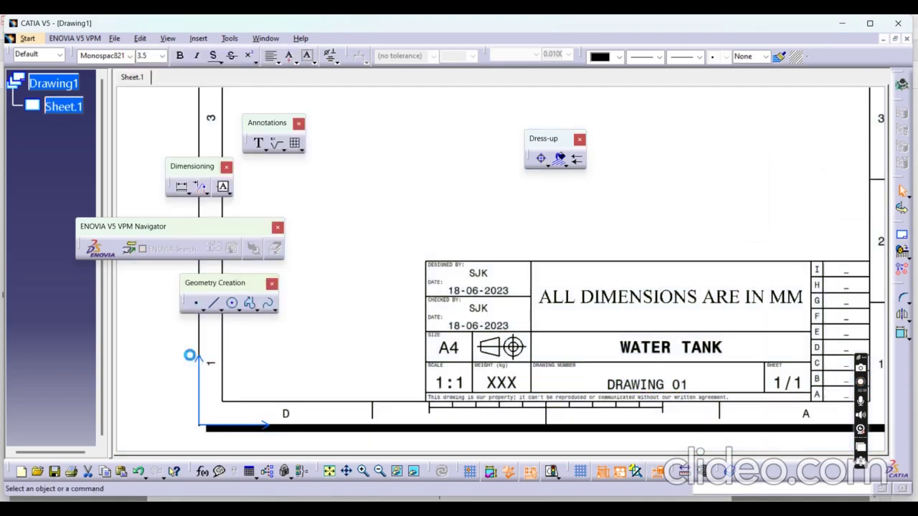
pyautogui.click(329, 471)
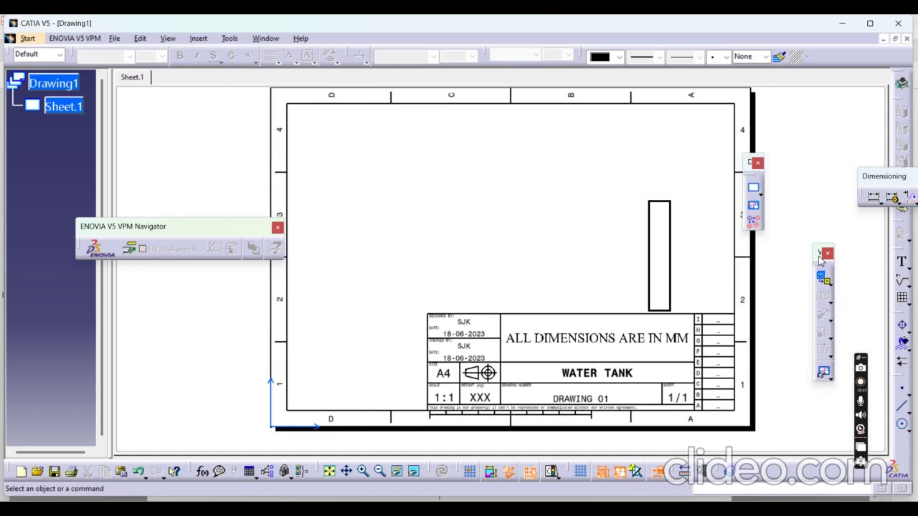
# Generate a front view on the sheet from a vertical reference plane of the Water Tank part.
pyautogui.moveTo(819, 259); pyautogui.dragTo(811, 266)
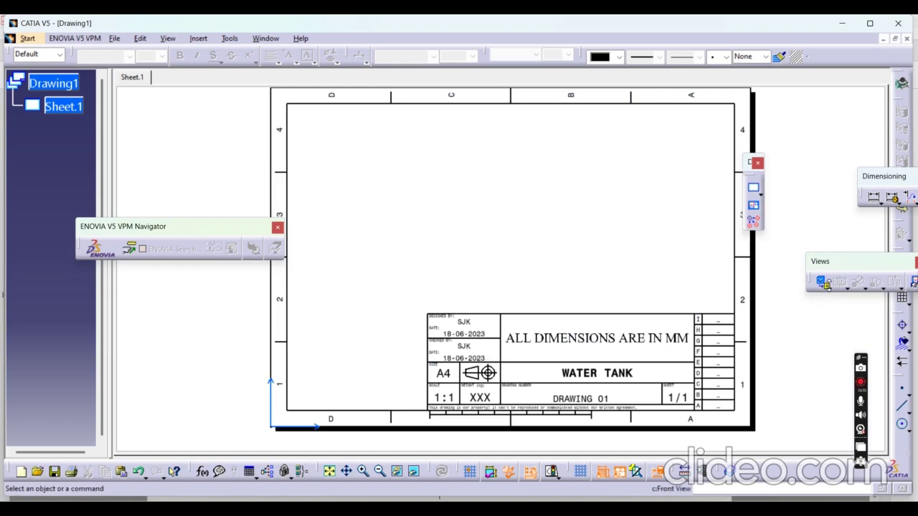
pyautogui.click(826, 286)
pyautogui.click(807, 300)
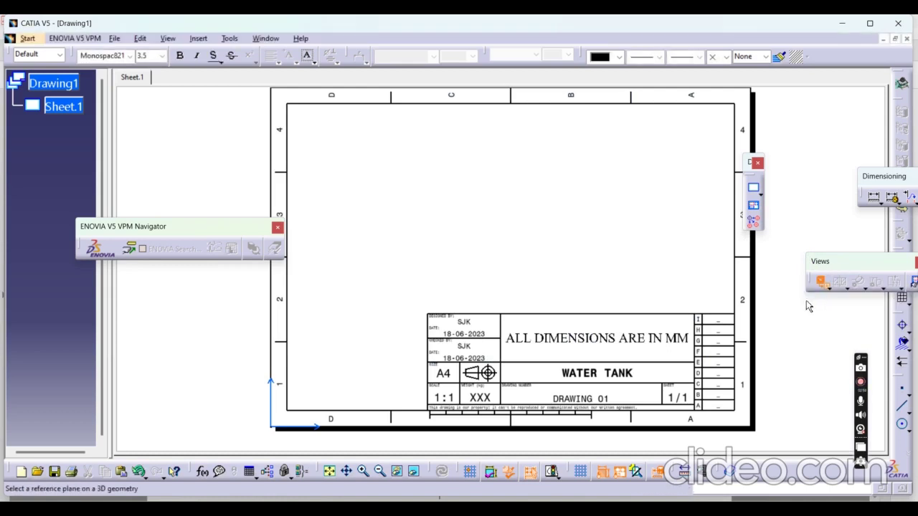
pyautogui.click(265, 38)
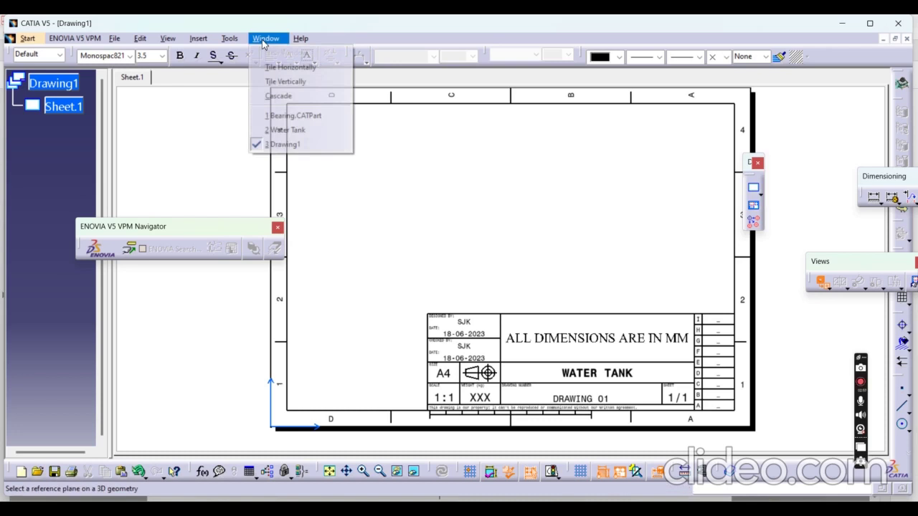
pyautogui.click(279, 131)
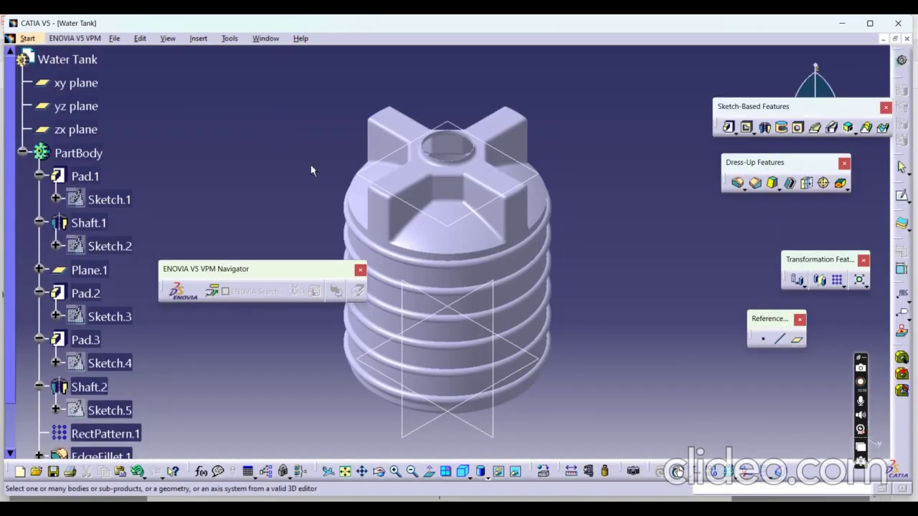
pyautogui.moveTo(484, 450)
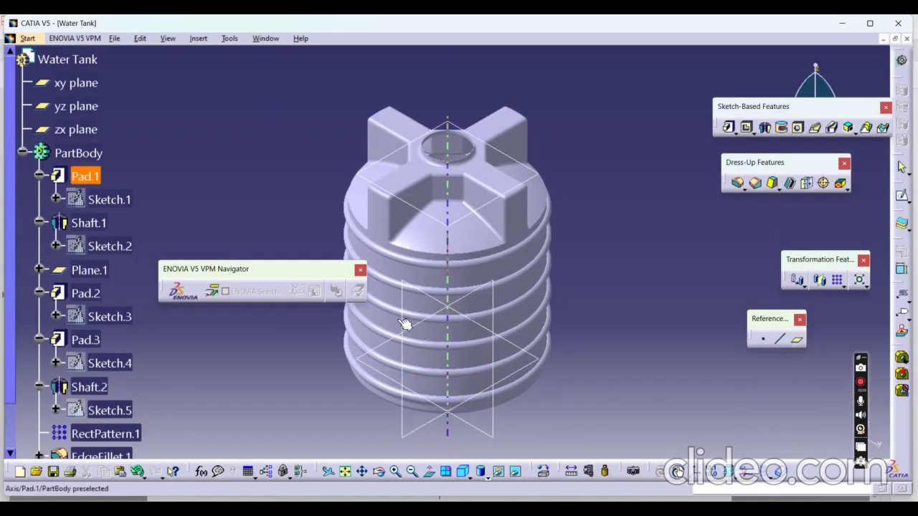
pyautogui.click(494, 430)
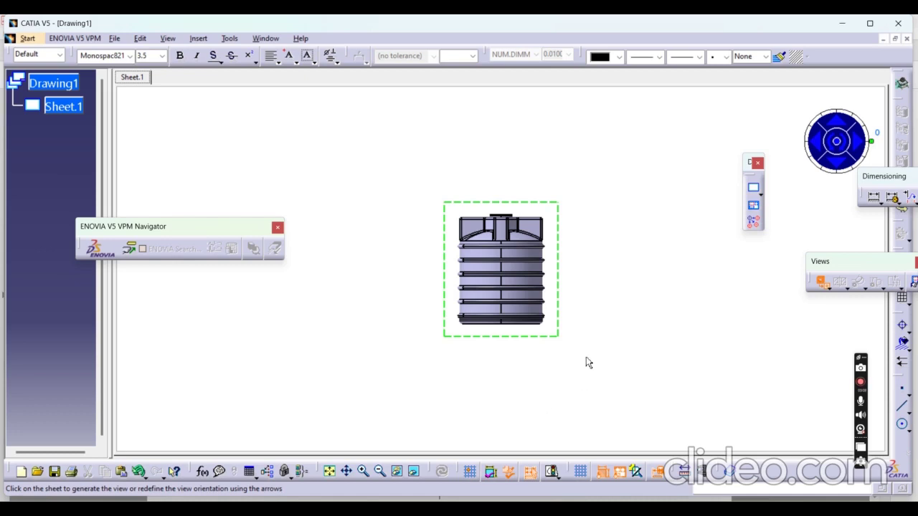
pyautogui.click(561, 369)
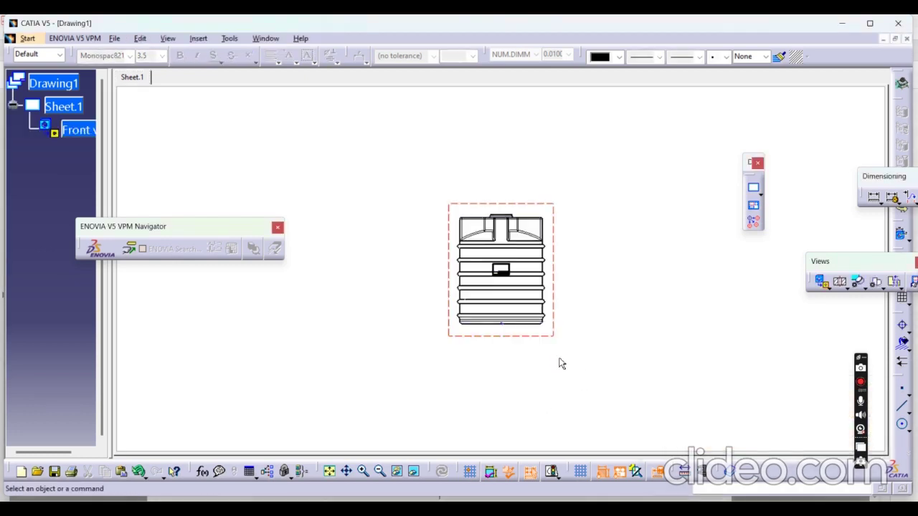
# Set the scale of the front view to 1:50 in its view properties.
pyautogui.click(520, 337)
pyautogui.rightClick(520, 342)
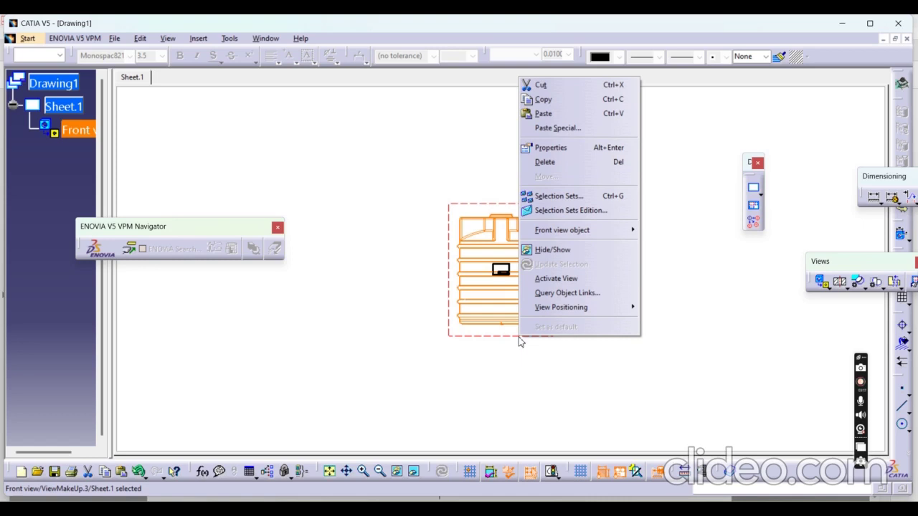
pyautogui.click(553, 147)
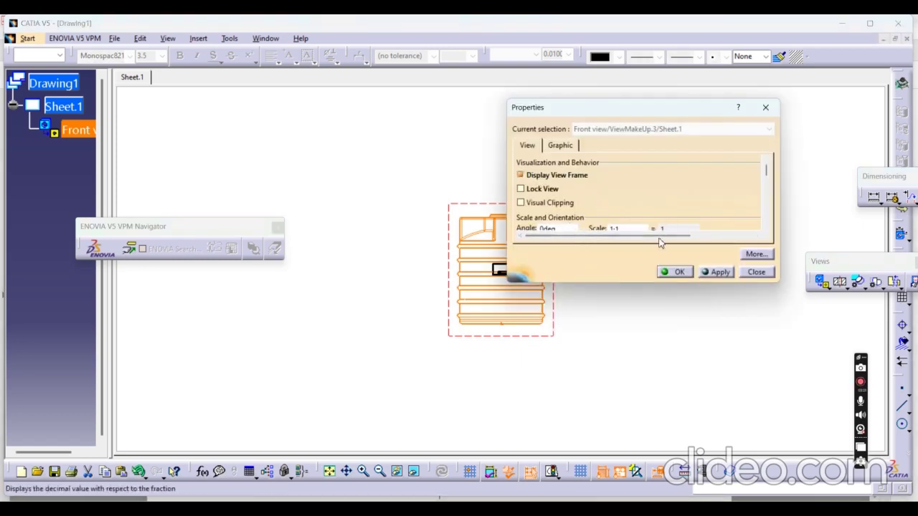
pyautogui.moveTo(635, 285); pyautogui.dragTo(635, 409)
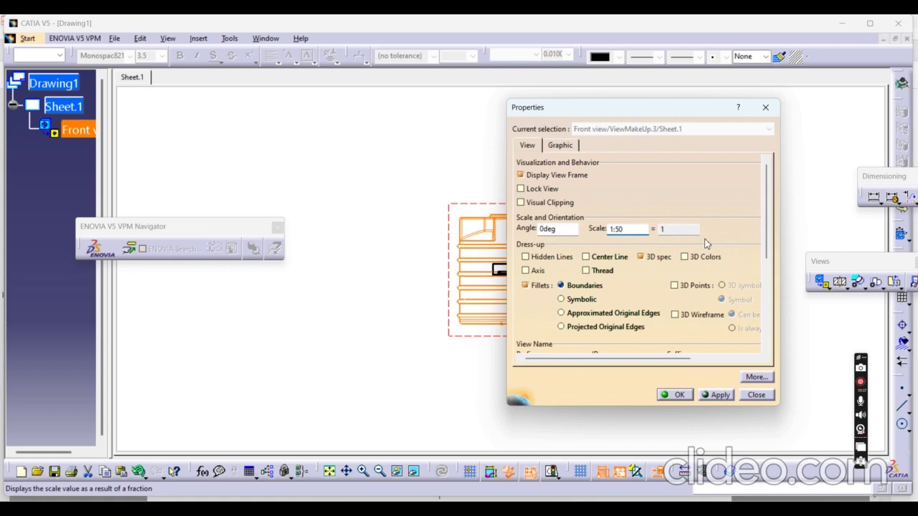
pyautogui.click(678, 395)
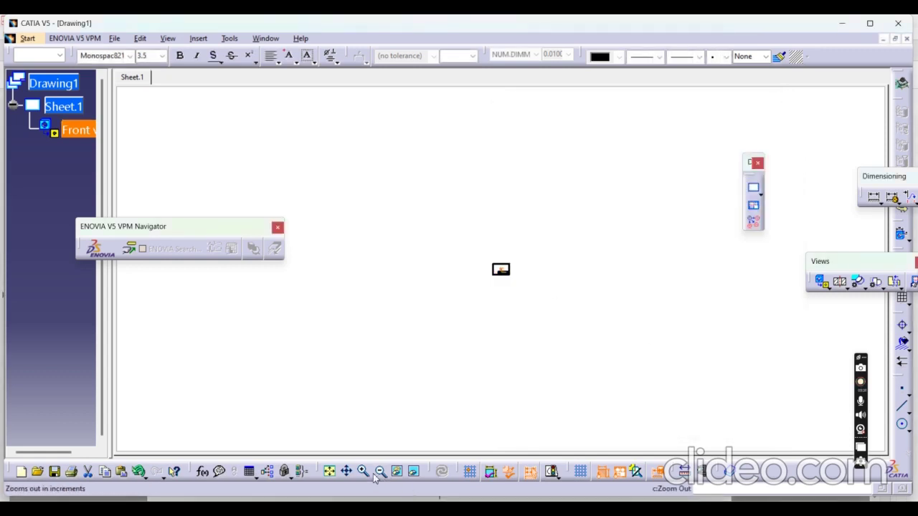
# Move the front view to the sheet's upper-left corner and shift its name and scale label lower beneath the tank.
pyautogui.click(329, 471)
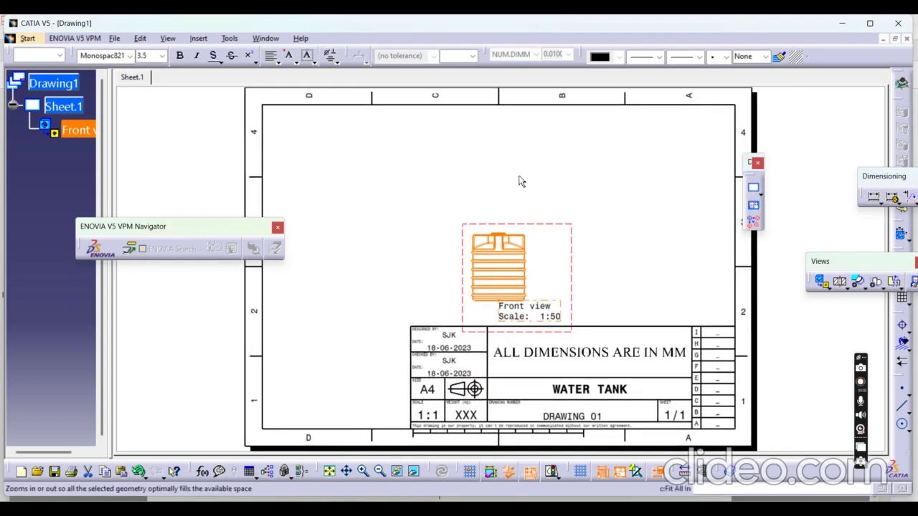
pyautogui.moveTo(521, 227); pyautogui.dragTo(350, 115)
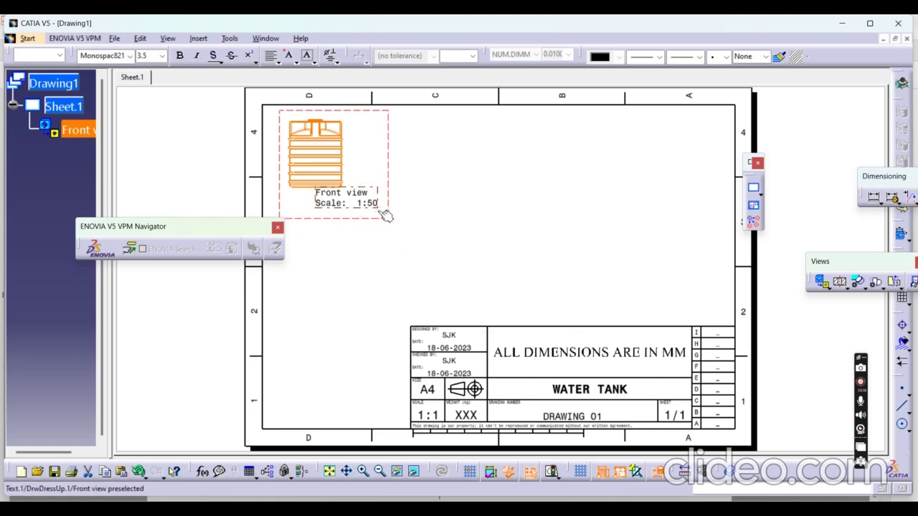
pyautogui.moveTo(349, 215); pyautogui.dragTo(341, 239)
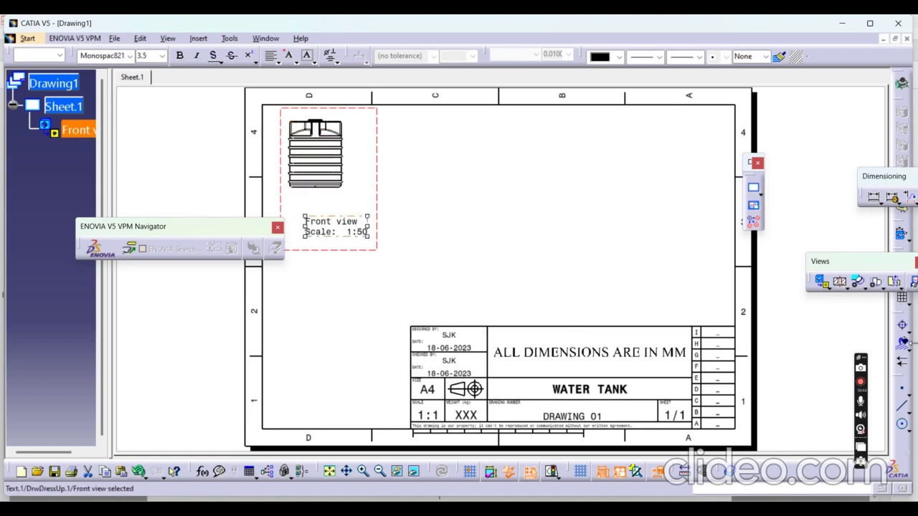
# Create a projected top view of the tank directly below the front view.
pyautogui.click(828, 287)
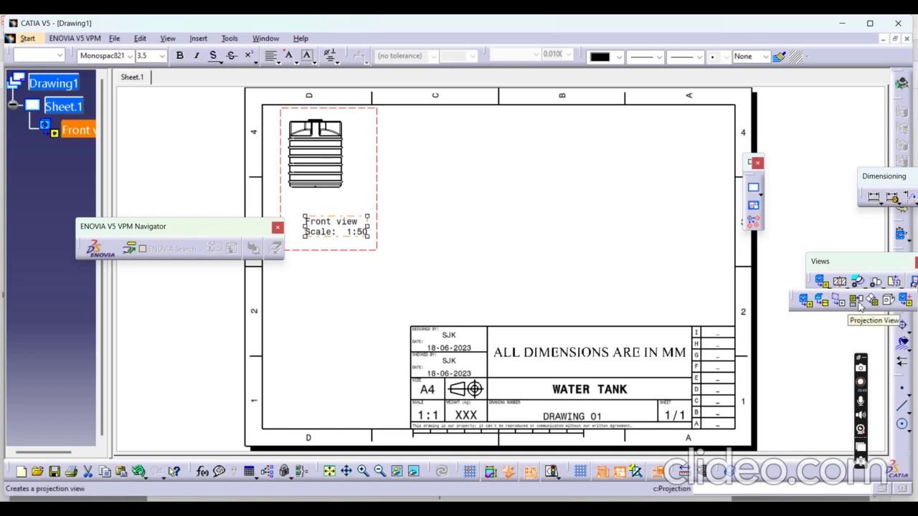
pyautogui.click(858, 303)
pyautogui.click(324, 326)
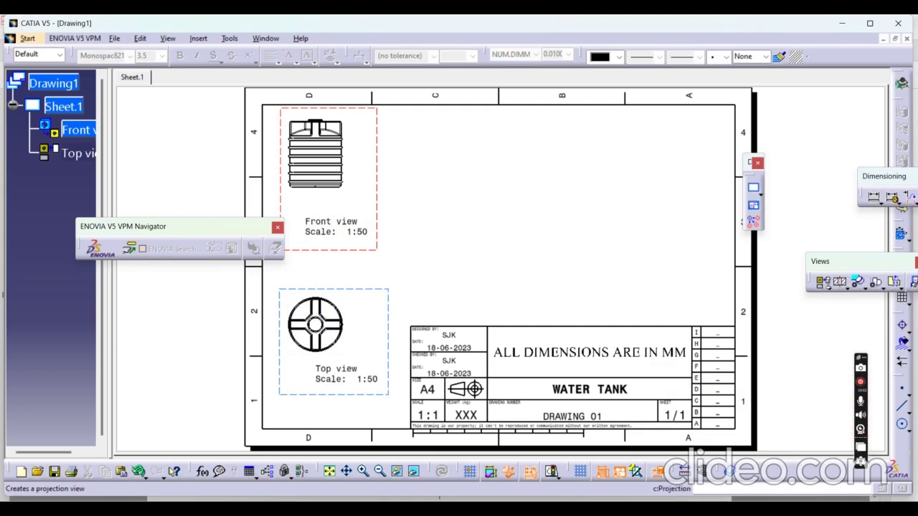
# Create a projected left view of the tank beside the front view, level with it.
pyautogui.click(448, 174)
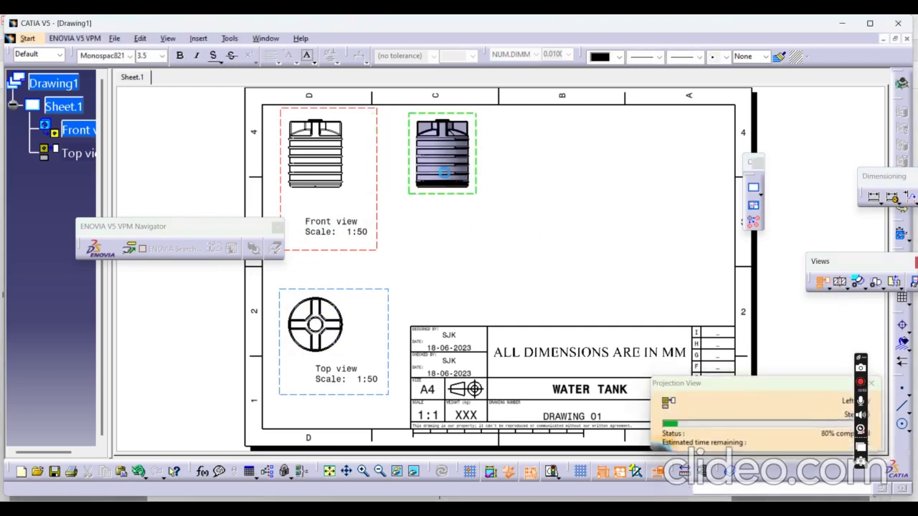
pyautogui.moveTo(563, 257); pyautogui.dragTo(645, 274, button='middle')
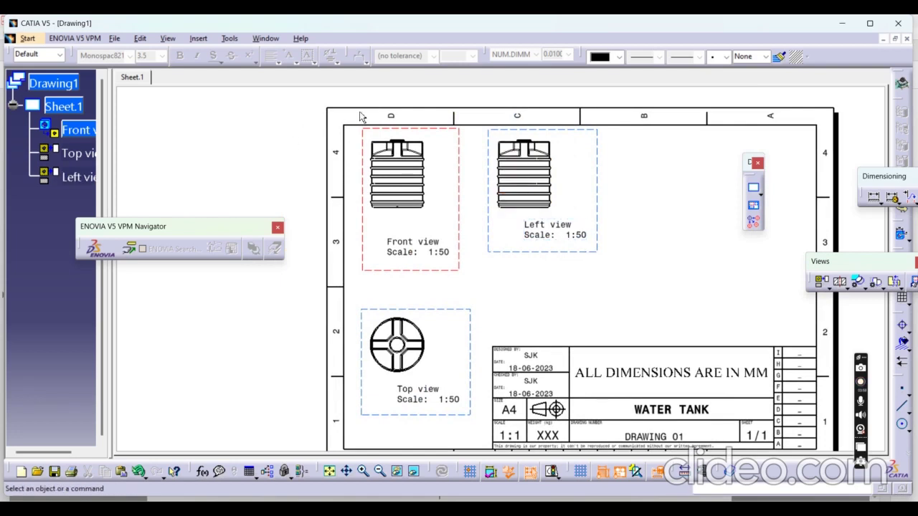
# Dimension the tank body's diameter in the front view, placing the dimension between the tank's base and the view name.
pyautogui.click(873, 200)
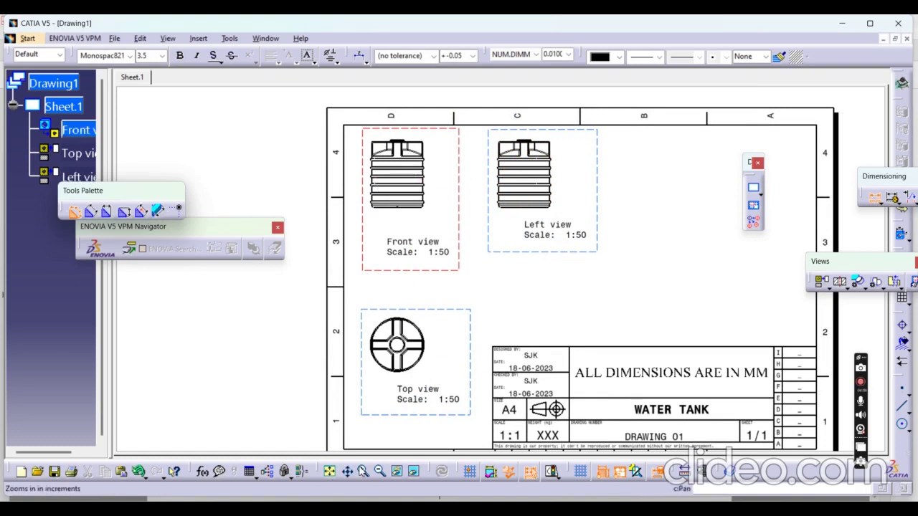
pyautogui.click(363, 471)
pyautogui.click(365, 471)
pyautogui.click(365, 471)
pyautogui.moveTo(466, 205)
pyautogui.mouseDown(button='middle')
pyautogui.moveTo(510, 336)
pyautogui.moveTo(537, 379)
pyautogui.mouseUp(button='middle')
pyautogui.click(363, 471)
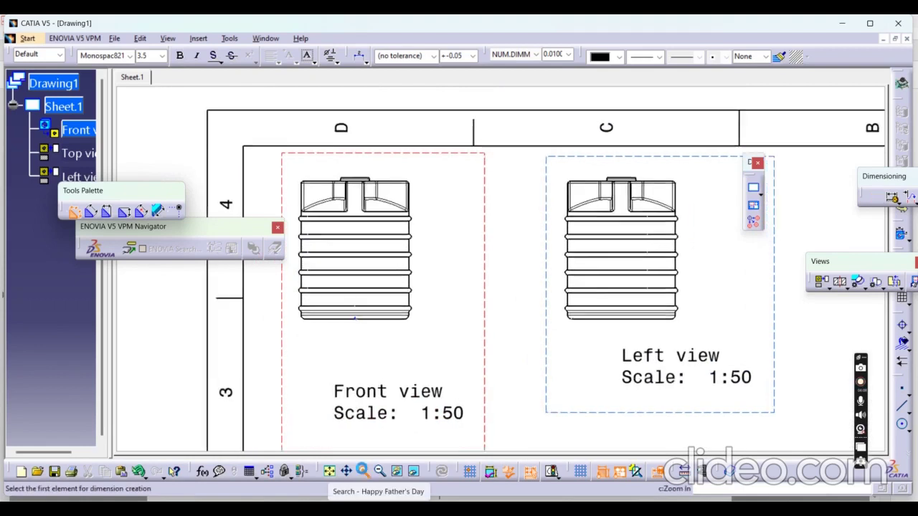
pyautogui.moveTo(437, 278); pyautogui.dragTo(602, 270, button='middle')
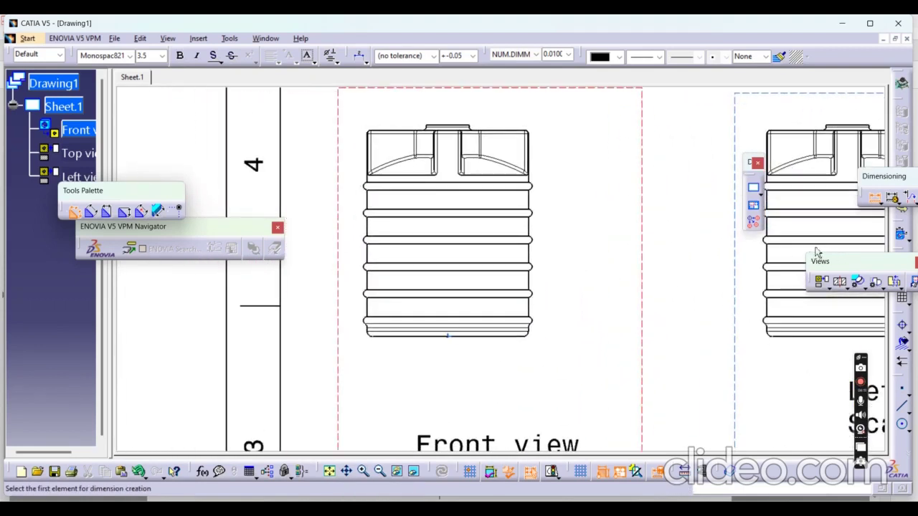
pyautogui.click(371, 309)
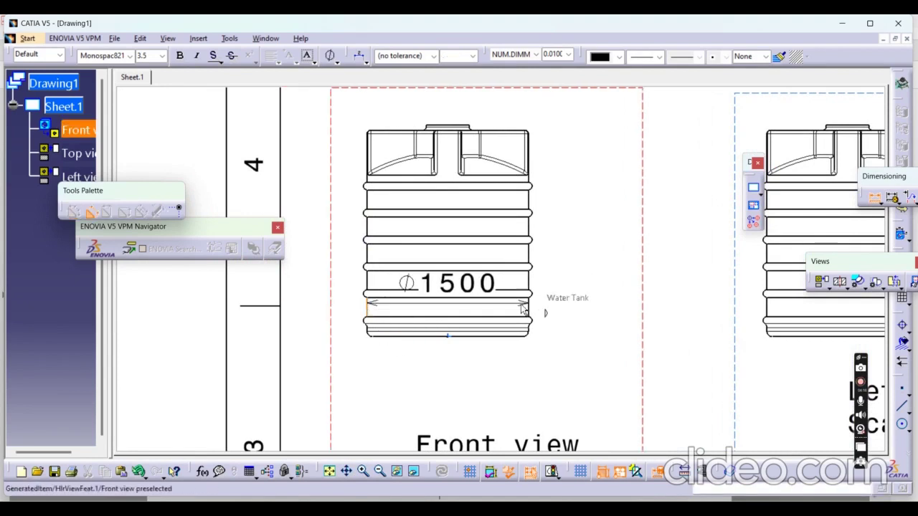
pyautogui.click(488, 380)
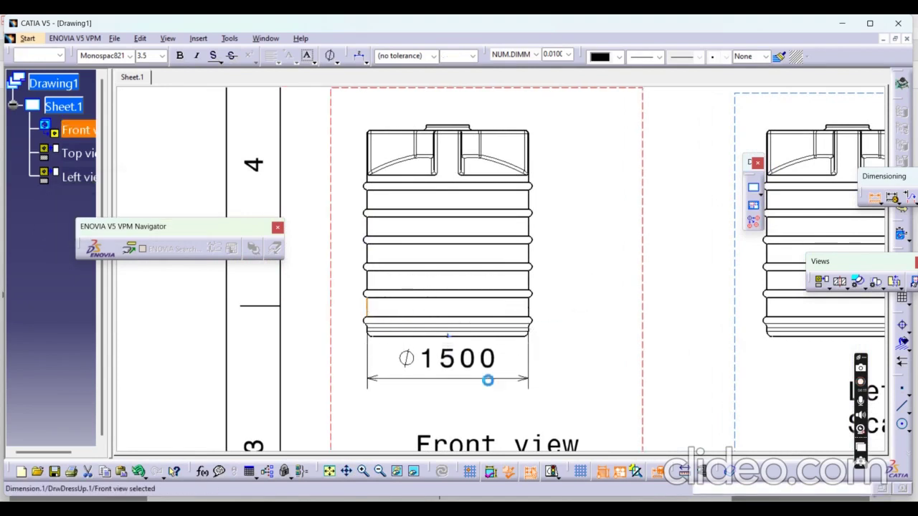
# Dimension the cylindrical body's height in the front view, from the base edge to the lower edge of the domed top section.
pyautogui.click(874, 200)
pyautogui.click(494, 176)
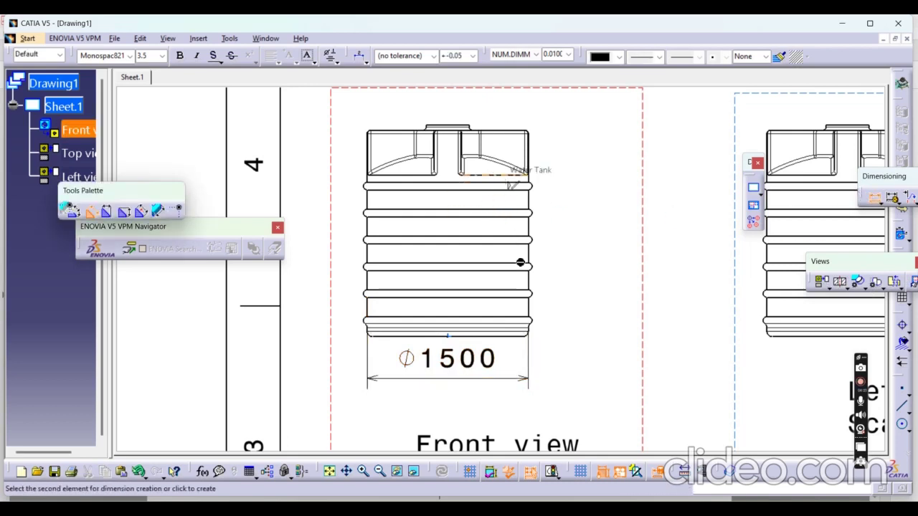
pyautogui.click(509, 337)
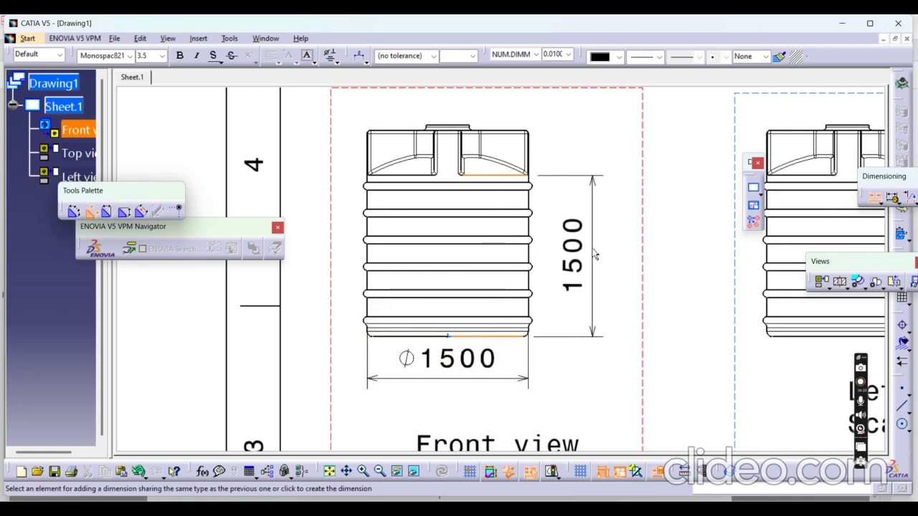
pyautogui.click(594, 254)
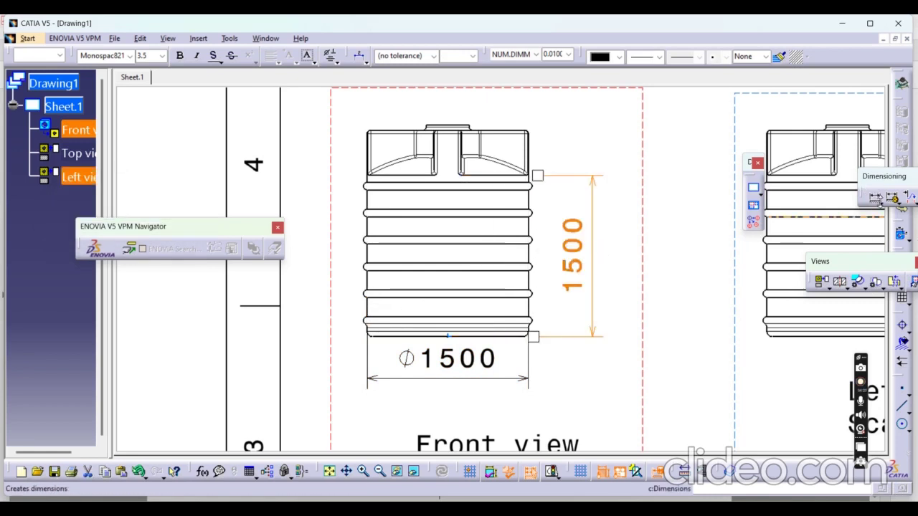
# Add a radius dimension to the rounded end of the second-lowest rib in the front view, placed outside the tank.
pyautogui.click(875, 203)
pyautogui.click(793, 212)
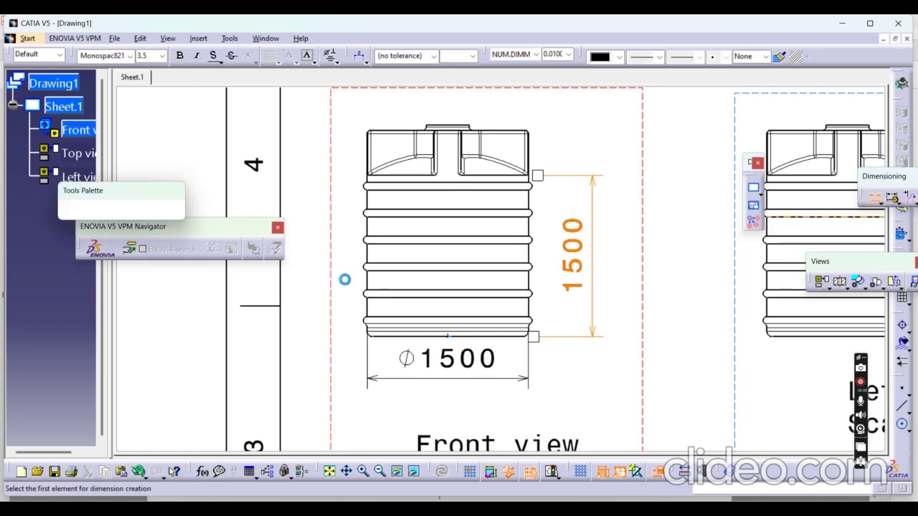
pyautogui.click(365, 294)
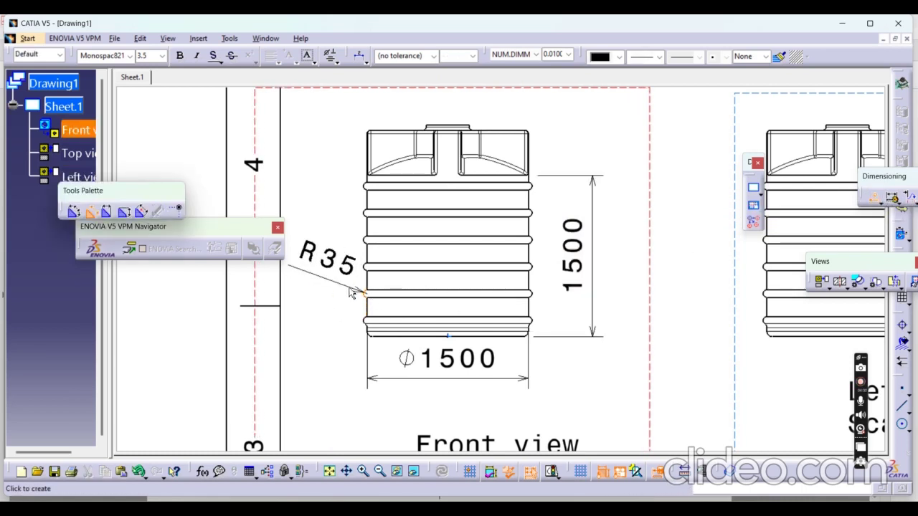
pyautogui.click(349, 289)
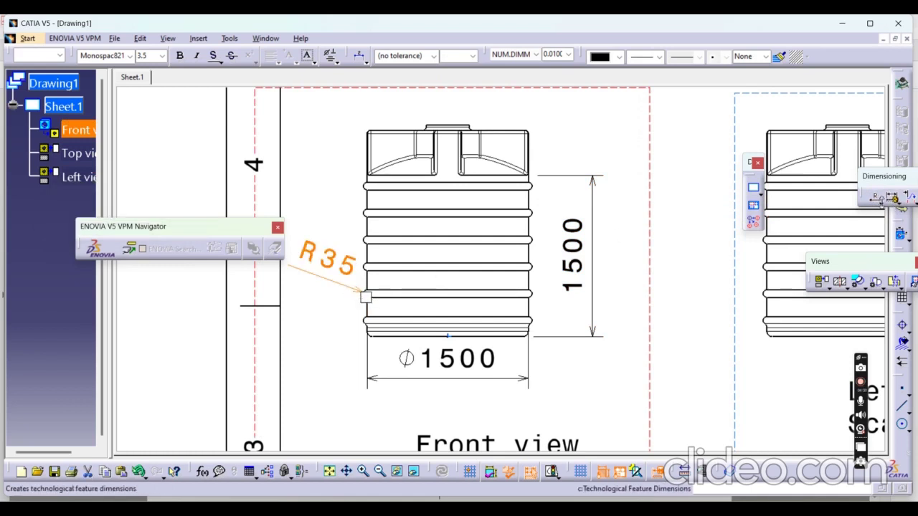
# Dimension the vertical gap between the two uppermost ribs in the front view, placed beside the tank.
pyautogui.click(878, 204)
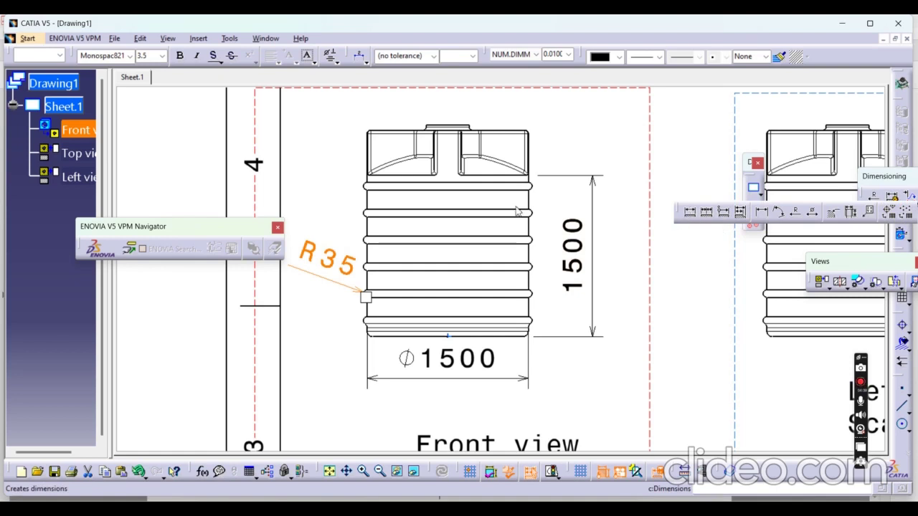
pyautogui.click(690, 213)
pyautogui.click(422, 192)
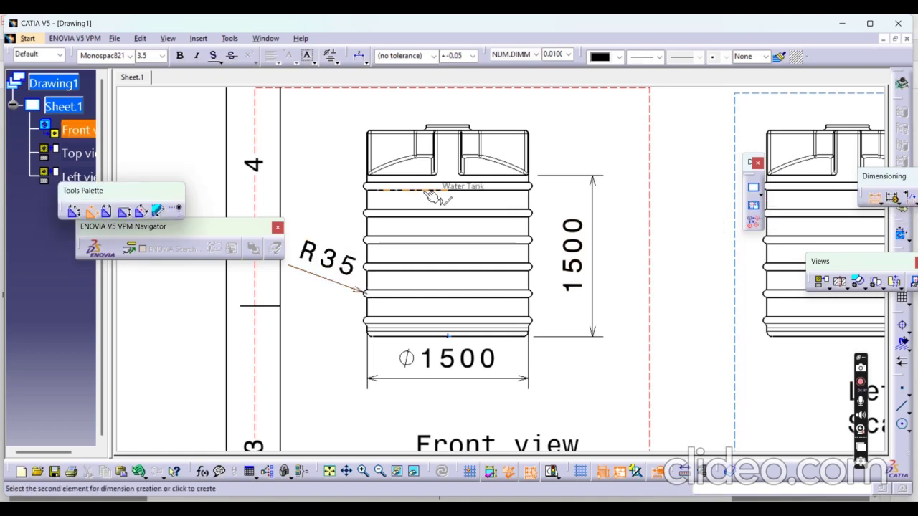
pyautogui.click(380, 210)
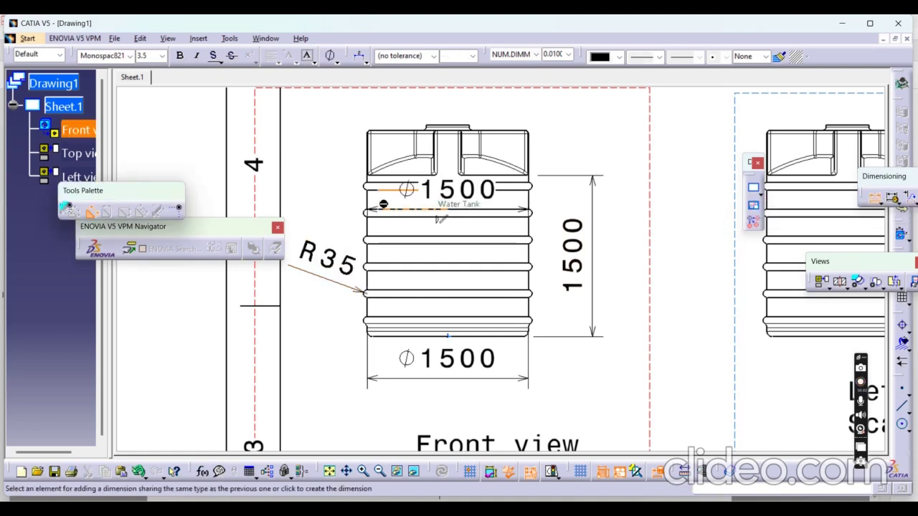
pyautogui.click(337, 206)
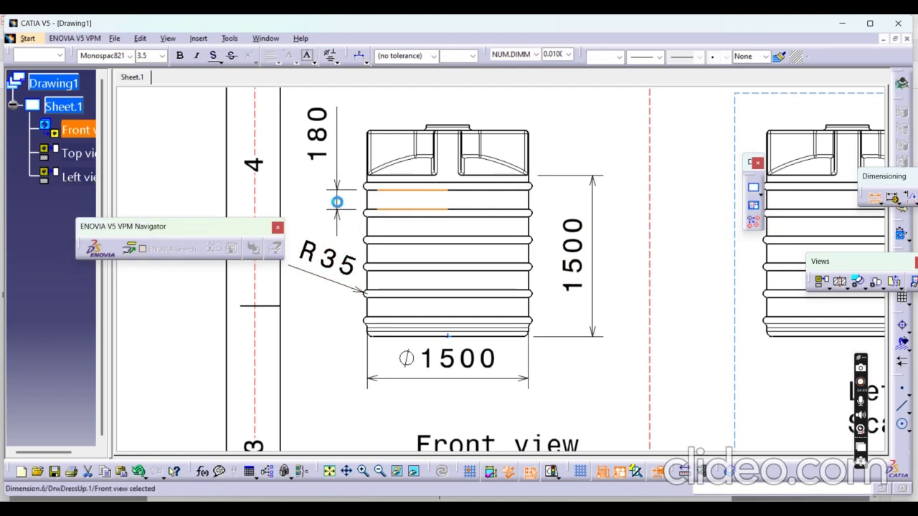
# Dimension the height of the tank's top section in the front view, placed outside the body height dimension.
pyautogui.click(875, 199)
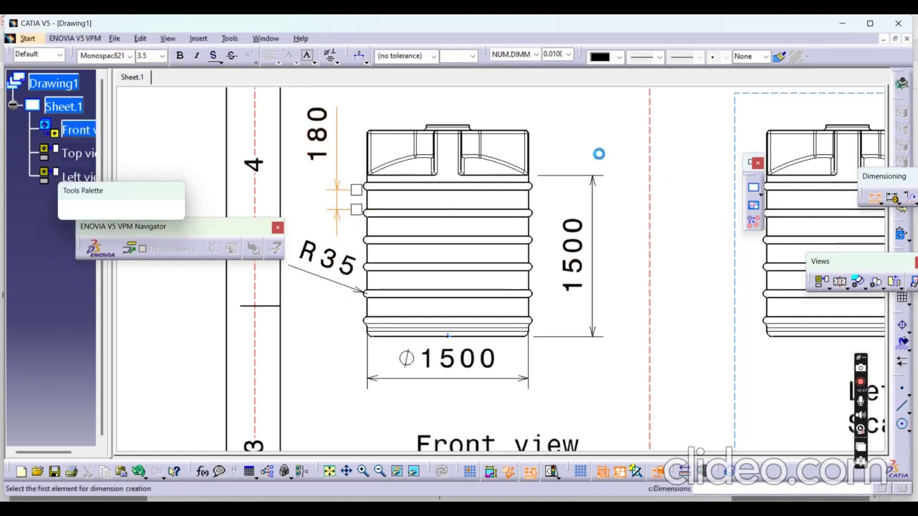
pyautogui.click(507, 177)
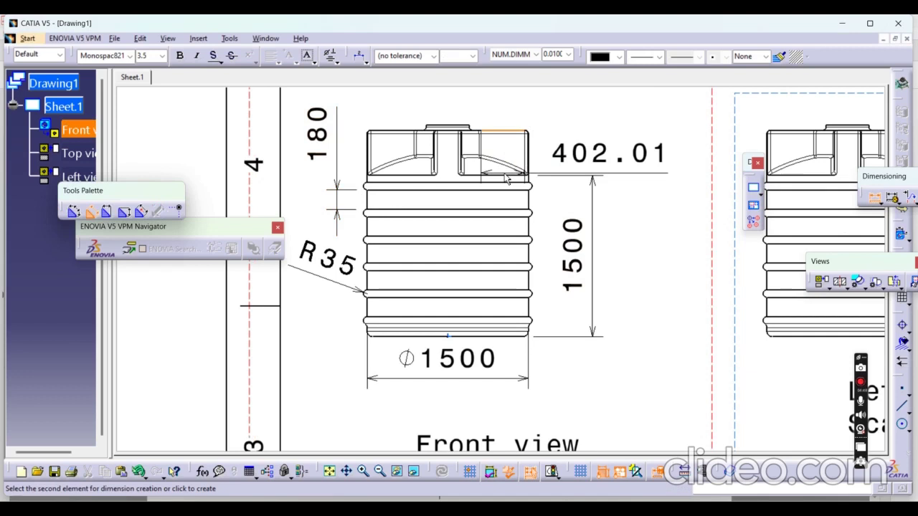
pyautogui.click(512, 174)
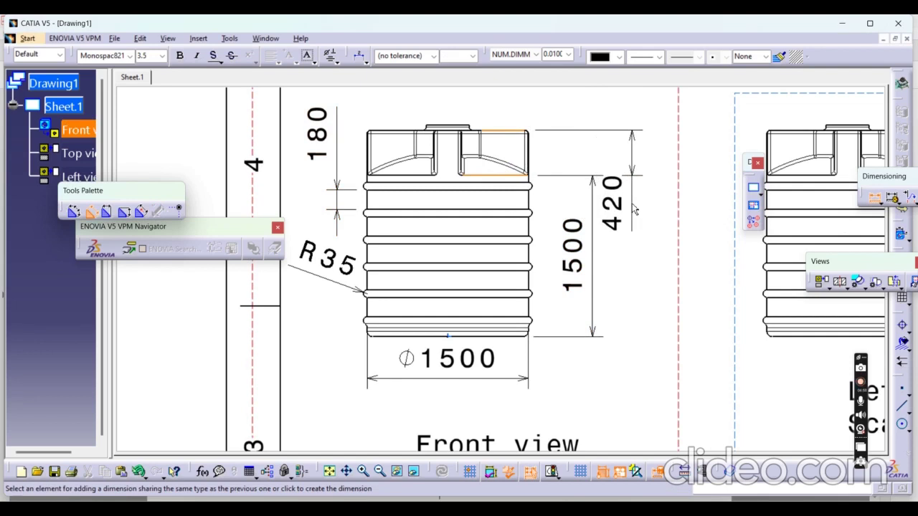
pyautogui.click(634, 209)
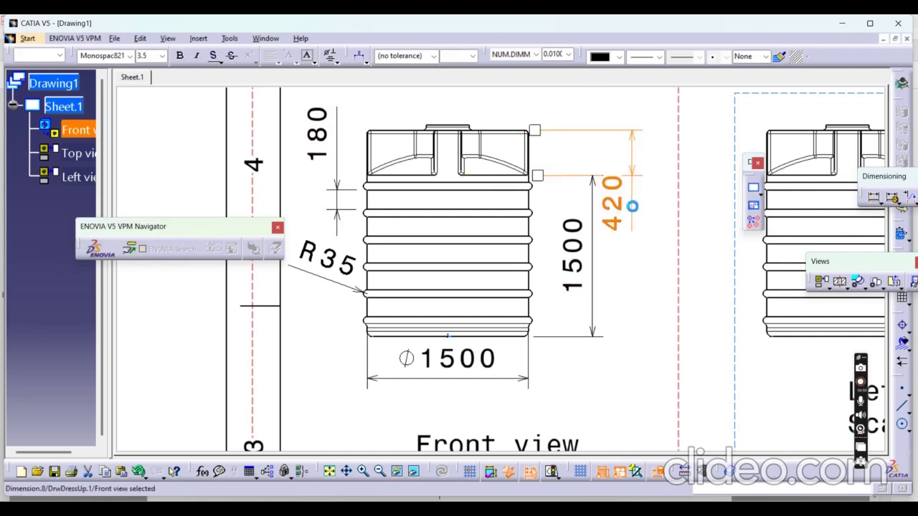
# Add a diameter dimension to the central opening's circle in the top view, placed outside the tank outline.
pyautogui.click(883, 203)
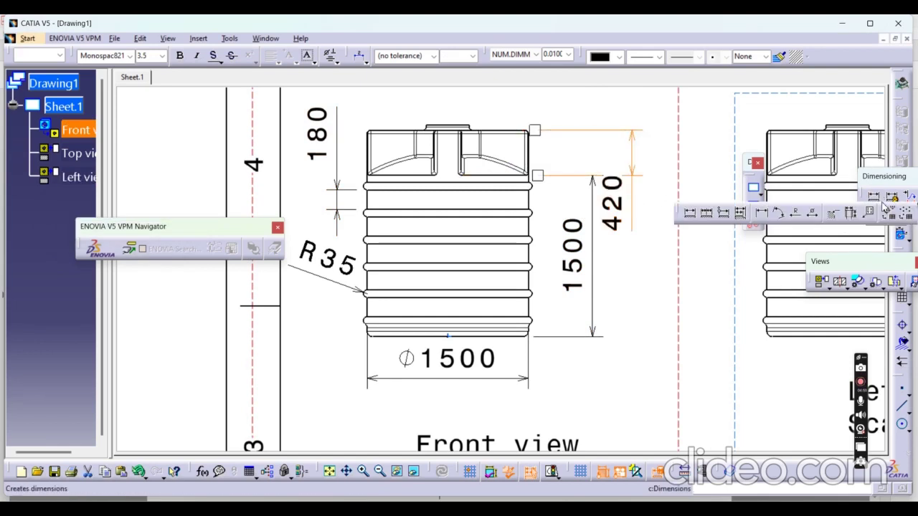
pyautogui.moveTo(552, 446); pyautogui.dragTo(551, 207, button='middle')
pyautogui.moveTo(541, 380); pyautogui.dragTo(510, 242, button='middle')
pyautogui.moveTo(511, 283); pyautogui.dragTo(519, 215, button='middle')
pyautogui.moveTo(519, 249); pyautogui.dragTo(518, 215, button='middle')
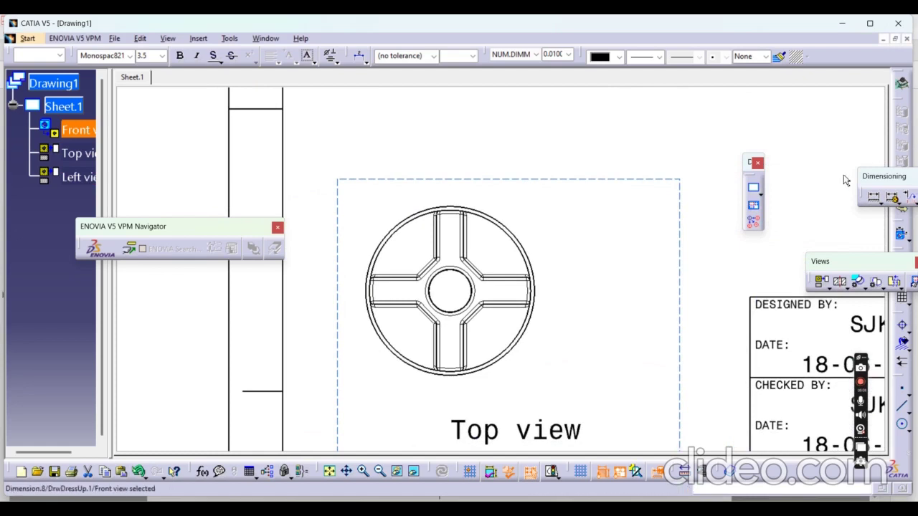
pyautogui.click(895, 204)
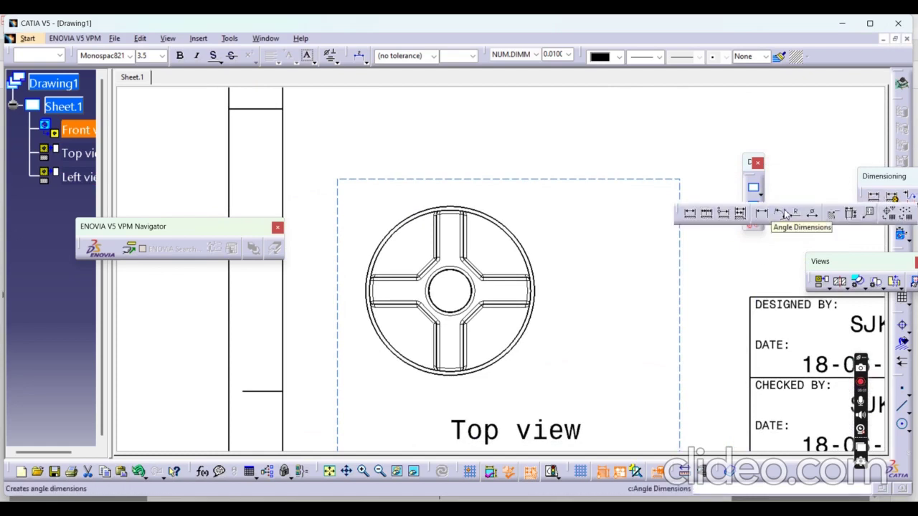
pyautogui.click(468, 310)
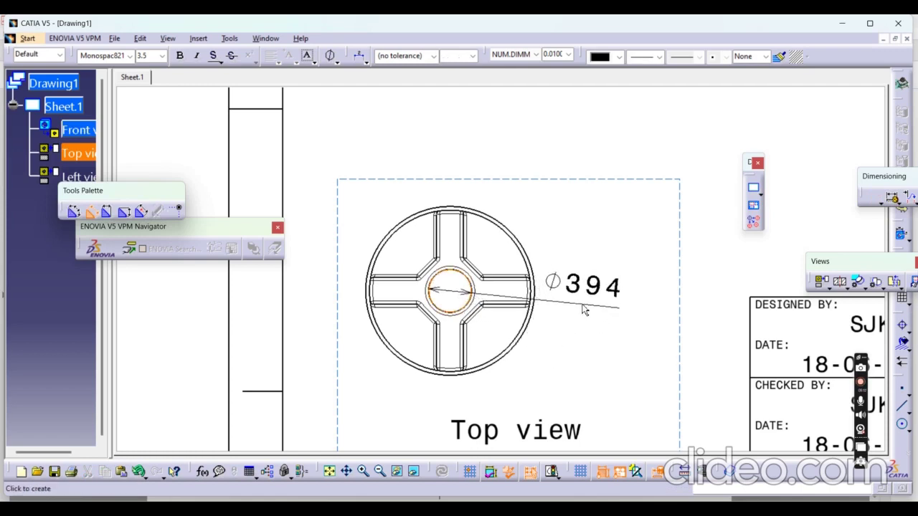
pyautogui.click(584, 310)
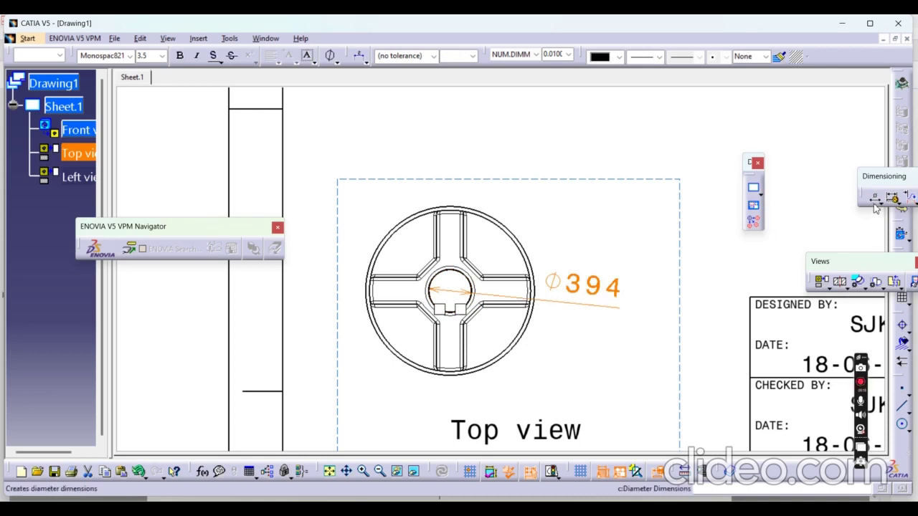
# Add diameter dimensions to the two outer concentric circles in the top view, one above and one below the central opening's dimension.
pyautogui.click(530, 252)
pyautogui.click(613, 182)
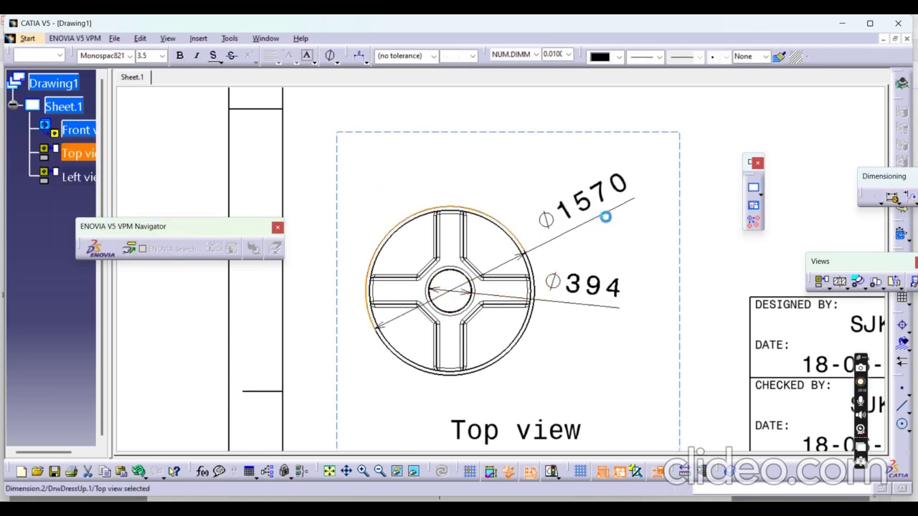
pyautogui.click(874, 197)
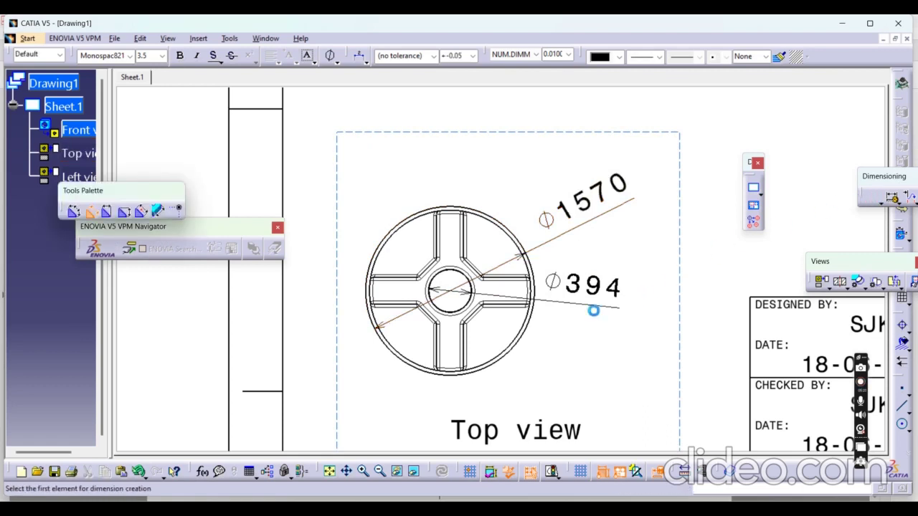
pyautogui.click(530, 353)
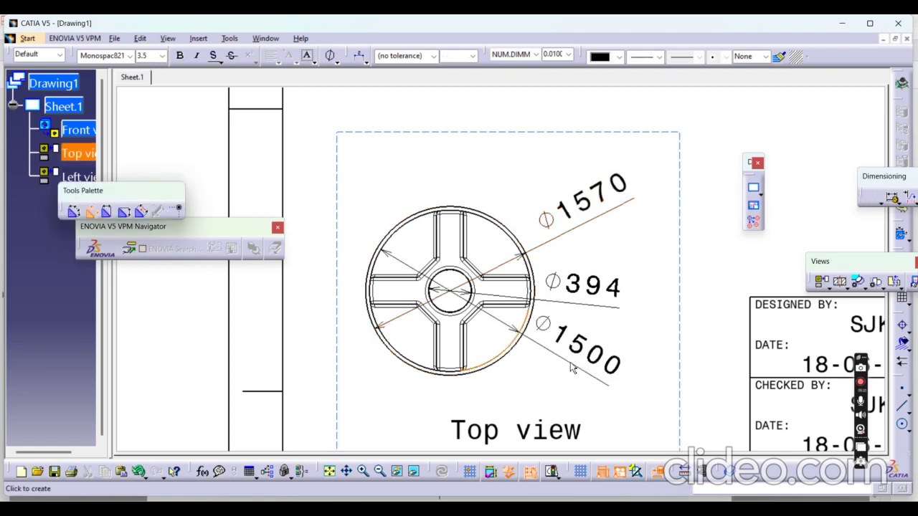
pyautogui.click(569, 384)
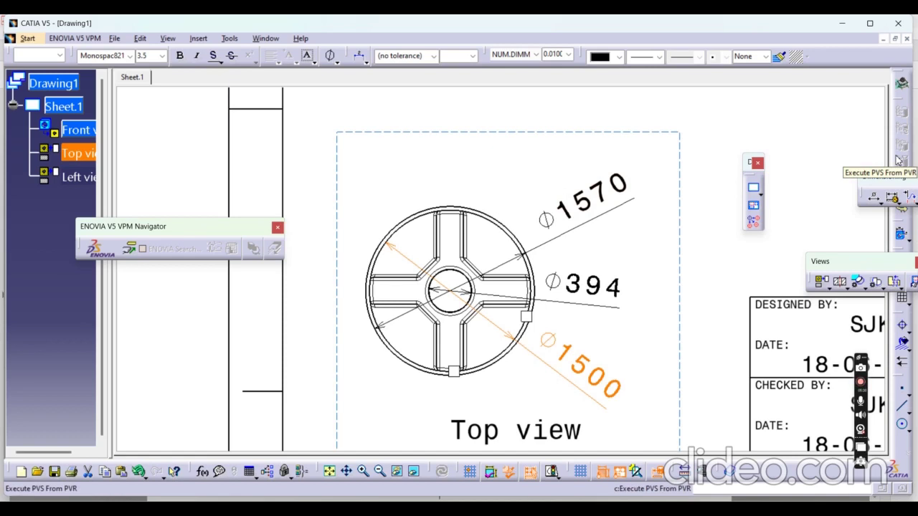
# Add a radius dimension to the upper end of the cross-shaped channel's edge in the top view, placed outside the tank.
pyautogui.click(879, 201)
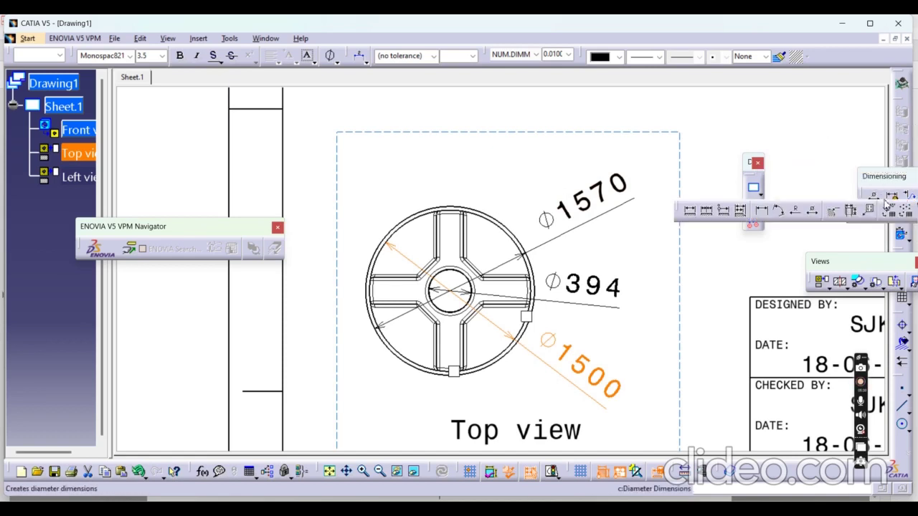
pyautogui.click(777, 211)
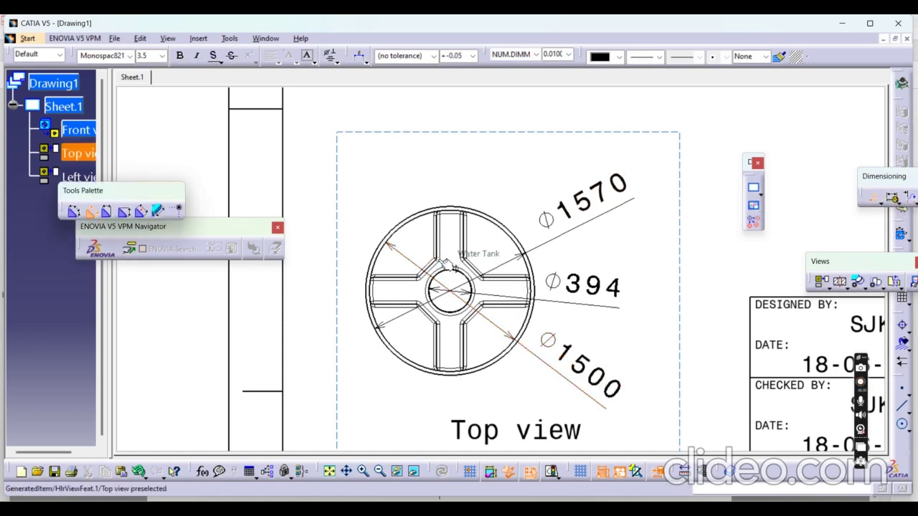
pyautogui.click(437, 271)
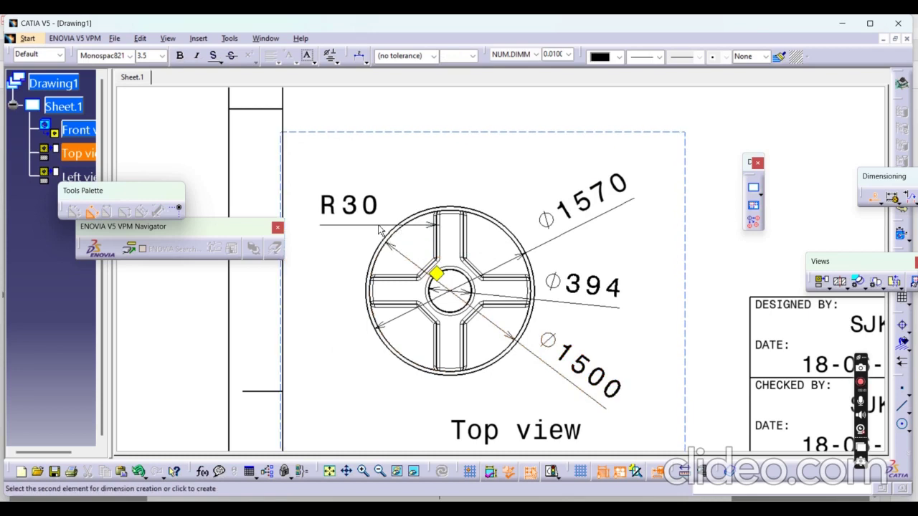
pyautogui.click(380, 226)
# Add a radius dimension to the tank's lower corner fillet in the front view, placed diagonally outside the base.
pyautogui.moveTo(603, 183)
pyautogui.mouseDown(button='middle')
pyautogui.moveTo(602, 133)
pyautogui.moveTo(581, 190)
pyautogui.moveTo(547, 409)
pyautogui.mouseUp(button='middle')
pyautogui.moveTo(526, 189); pyautogui.dragTo(523, 373, button='middle')
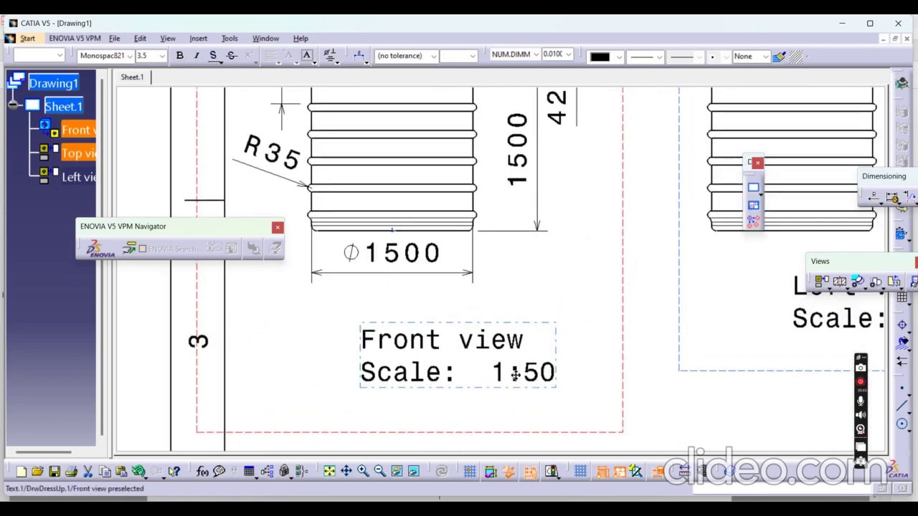
pyautogui.click(873, 199)
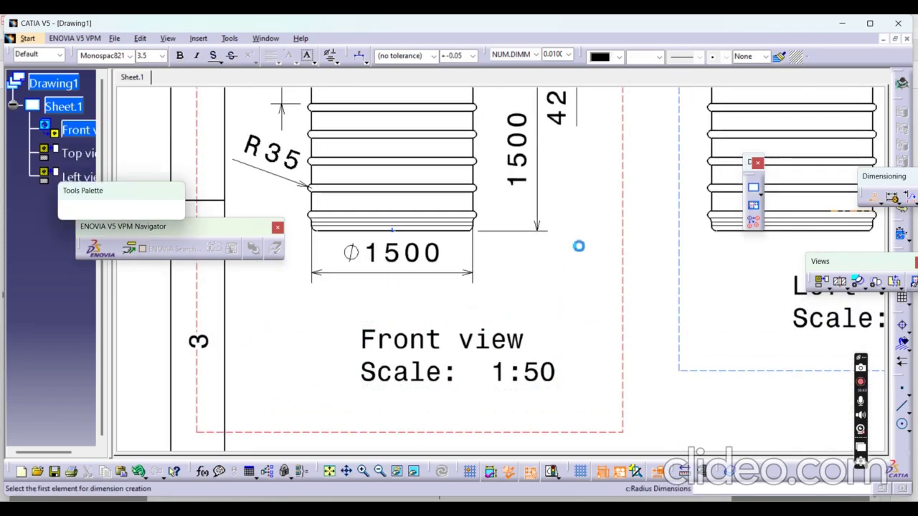
pyautogui.click(474, 232)
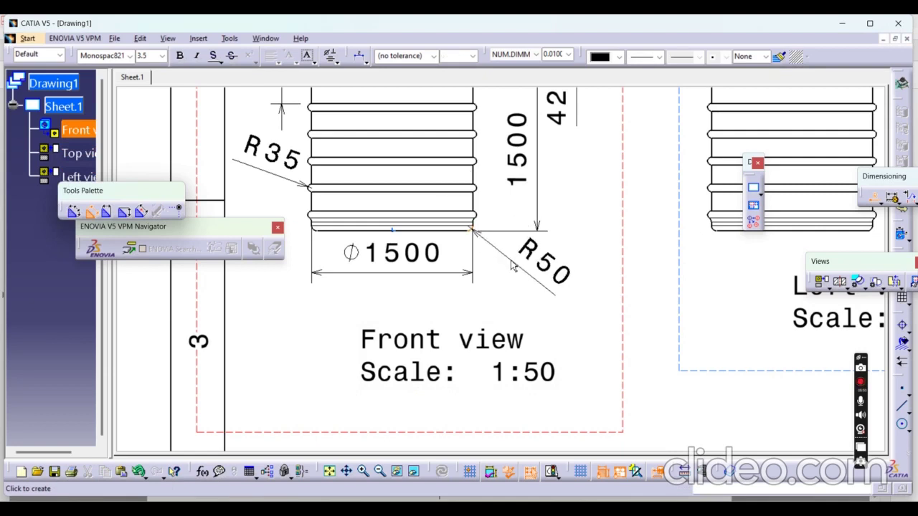
pyautogui.click(511, 265)
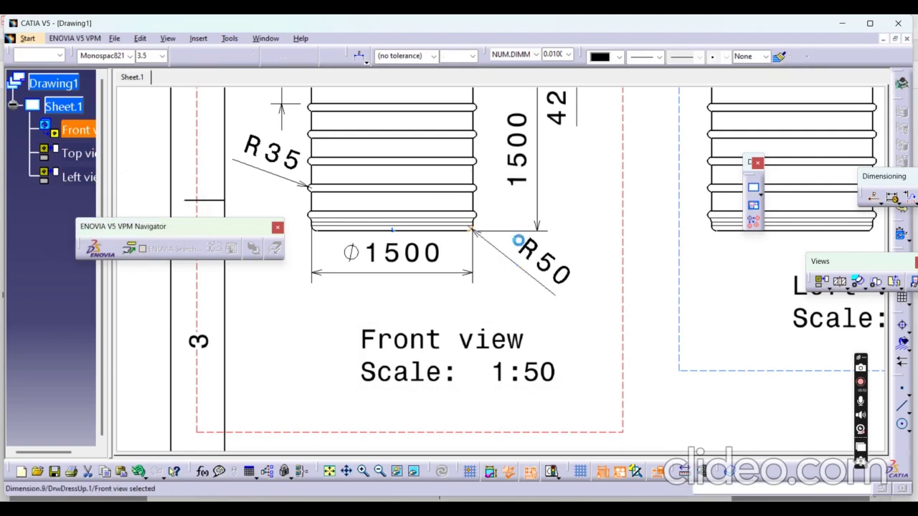
# Dimension the width of the horizontal arm of the cross-shaped channel in the top view, placed outside the tank outline beneath the radius dimension.
pyautogui.moveTo(573, 158); pyautogui.dragTo(544, 342, button='middle')
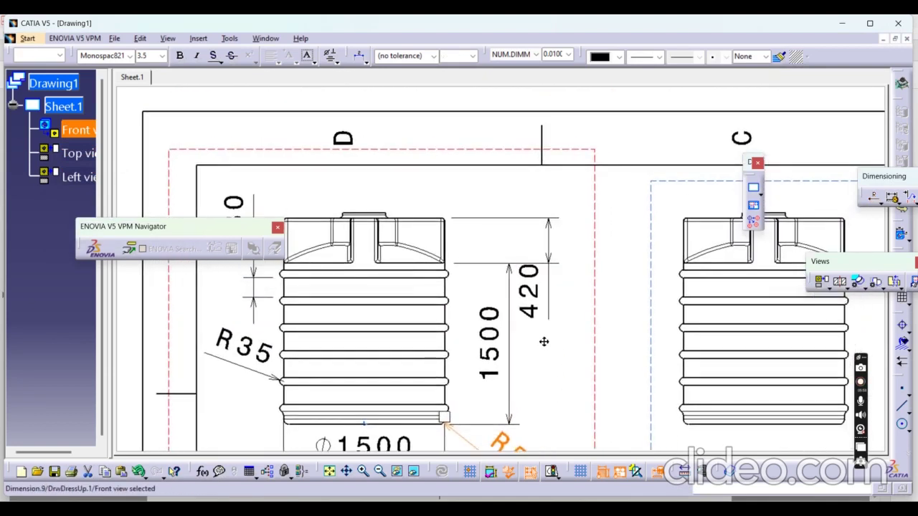
pyautogui.moveTo(543, 342)
pyautogui.mouseDown(button='middle')
pyautogui.moveTo(528, 328)
pyautogui.moveTo(554, 218)
pyautogui.moveTo(555, 162)
pyautogui.moveTo(475, 239)
pyautogui.moveTo(516, 210)
pyautogui.moveTo(529, 102)
pyautogui.moveTo(533, 166)
pyautogui.moveTo(539, 135)
pyautogui.mouseUp(button='middle')
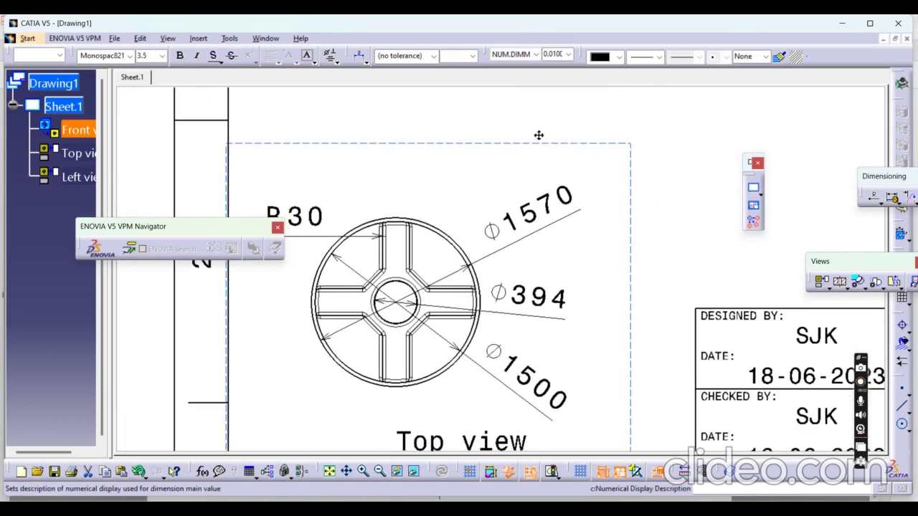
pyautogui.click(880, 203)
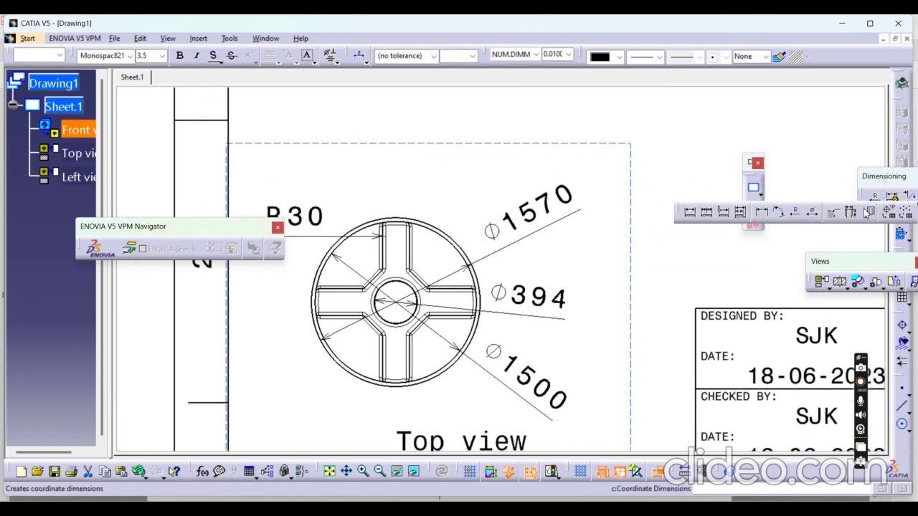
pyautogui.click(353, 289)
pyautogui.click(343, 315)
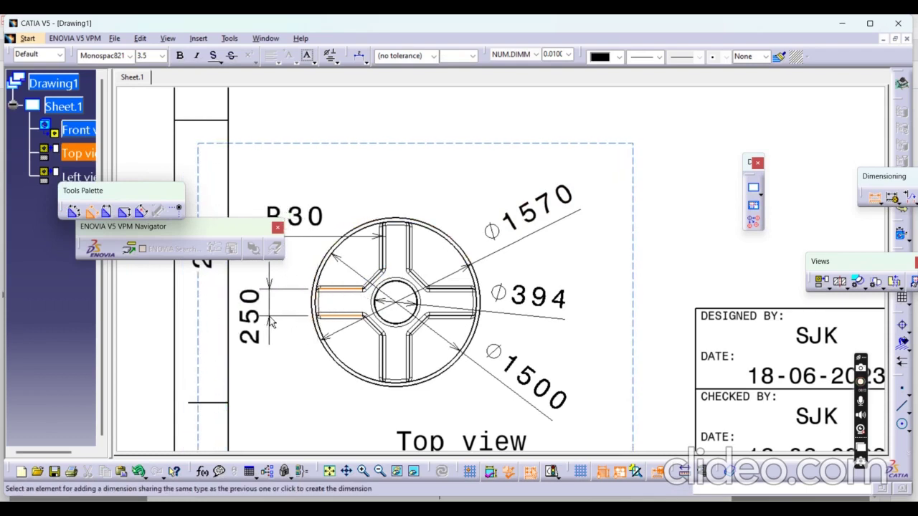
pyautogui.click(270, 321)
pyautogui.click(870, 203)
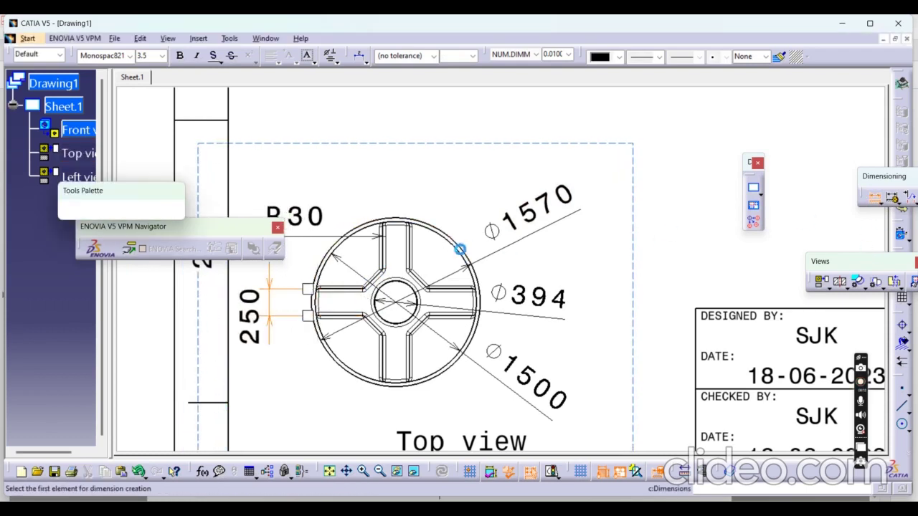
pyautogui.click(381, 247)
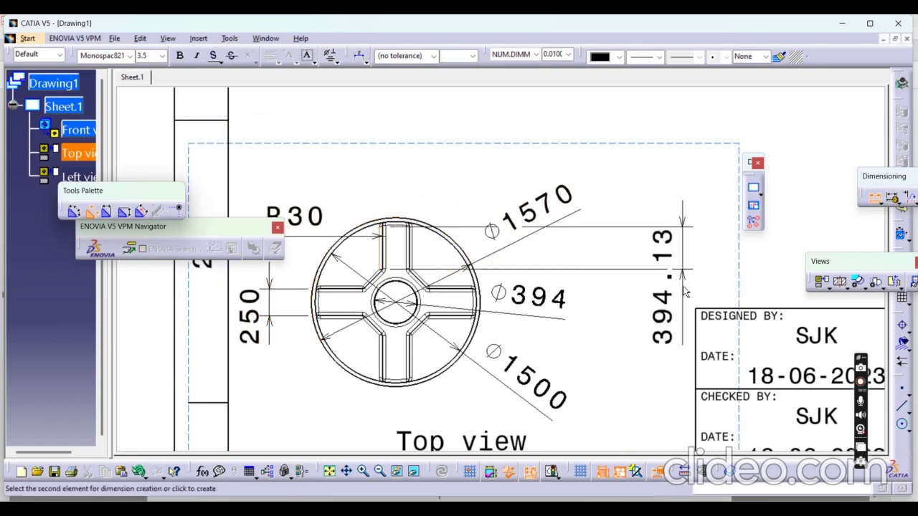
pyautogui.press('Escape')
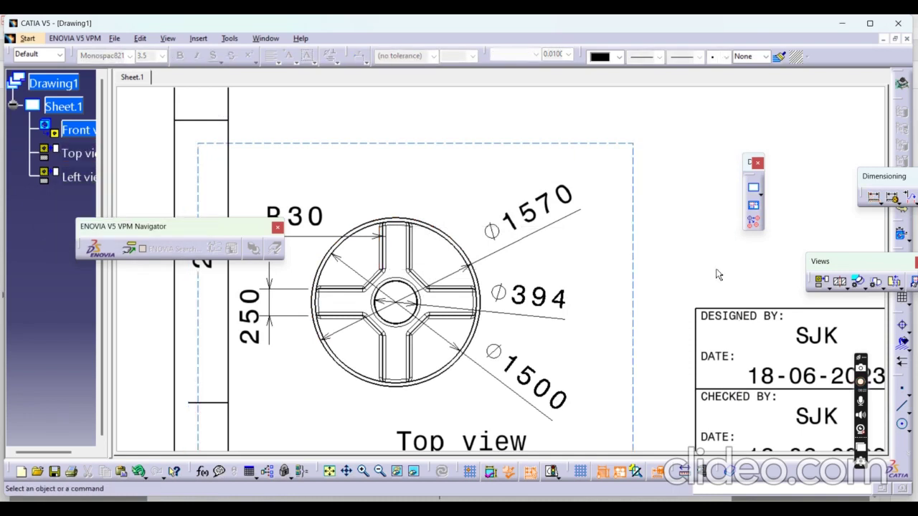
pyautogui.click(874, 199)
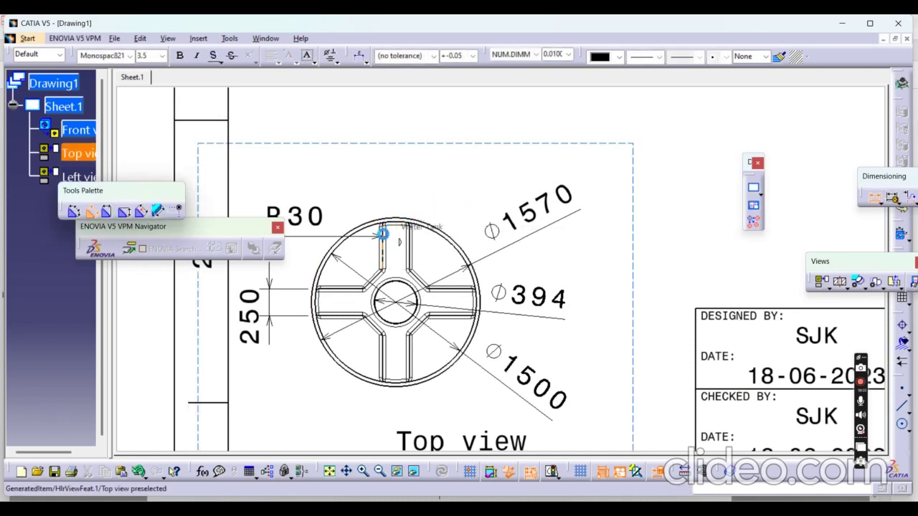
pyautogui.click(383, 235)
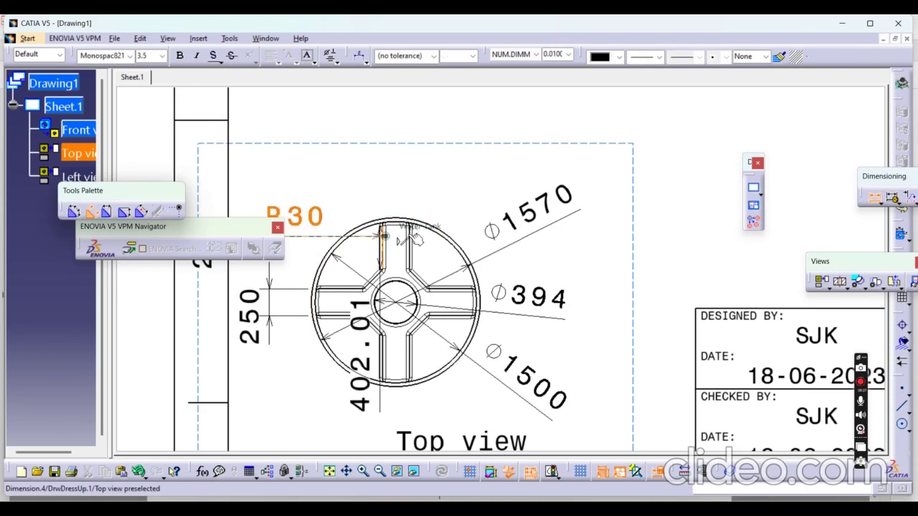
pyautogui.click(407, 231)
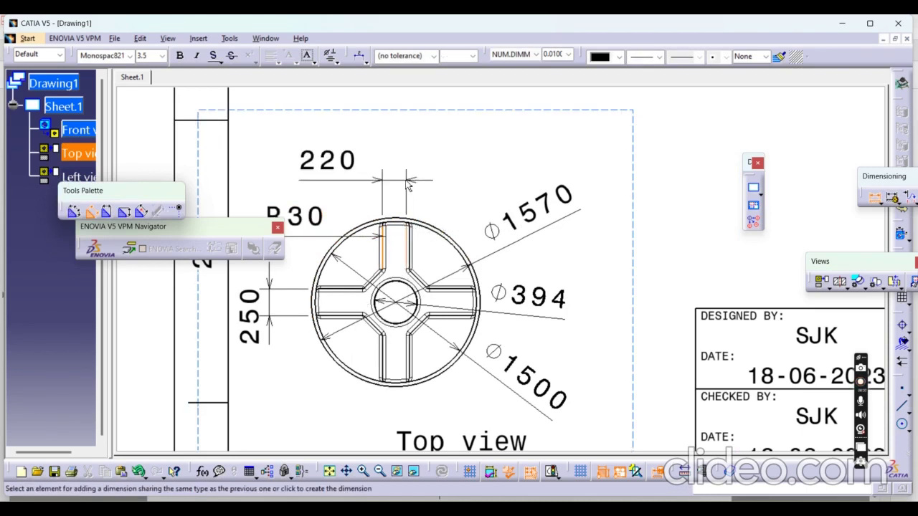
pyautogui.press('Escape')
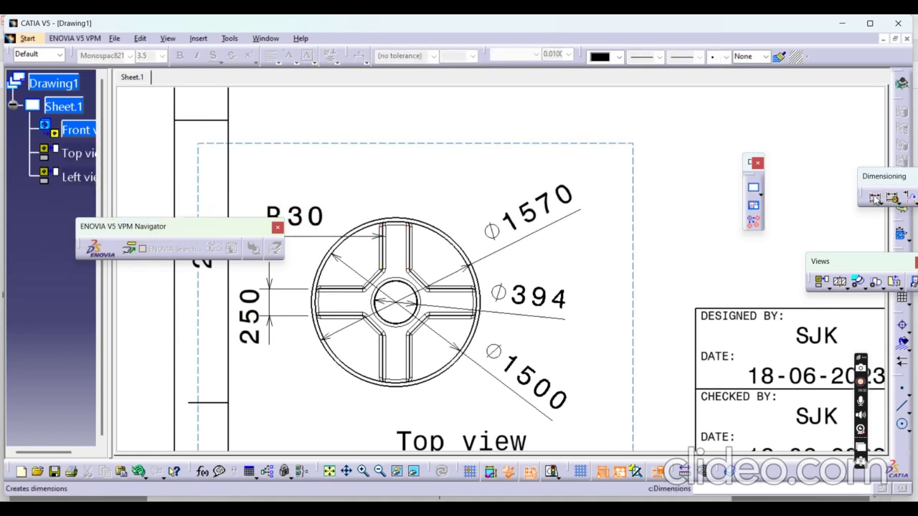
# Dimension the width between the outer edges of the cross channel's vertical arm in the top view, placed above the tank.
pyautogui.click(384, 248)
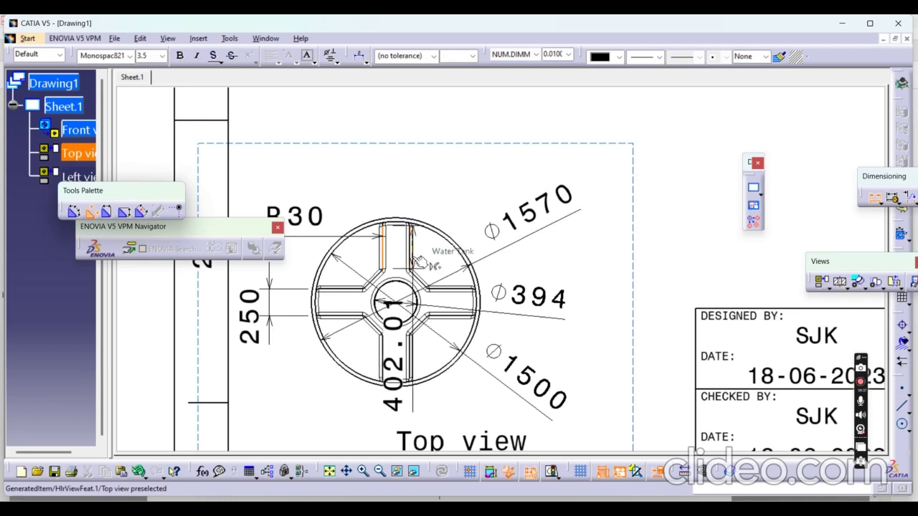
pyautogui.click(411, 258)
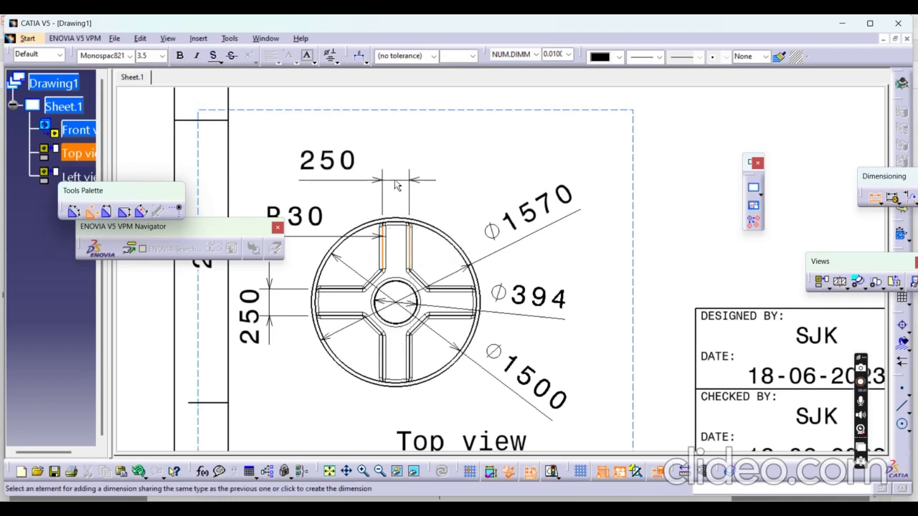
pyautogui.click(400, 186)
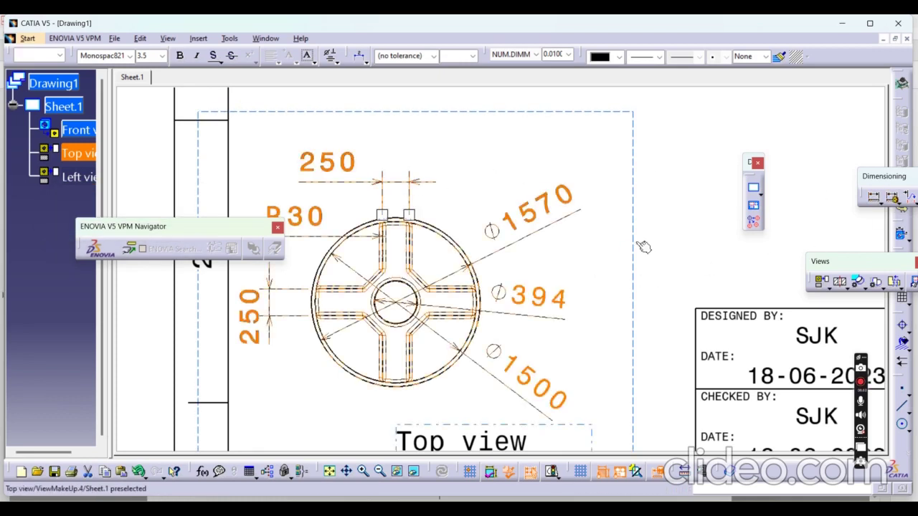
# Dimension the height of the raised opening above the tank's top edge in the left view, placed well outside the tank outline.
pyautogui.moveTo(643, 247); pyautogui.dragTo(403, 389, button='middle')
pyautogui.moveTo(721, 168); pyautogui.dragTo(593, 490, button='middle')
pyautogui.moveTo(615, 346); pyautogui.dragTo(800, 356, button='middle')
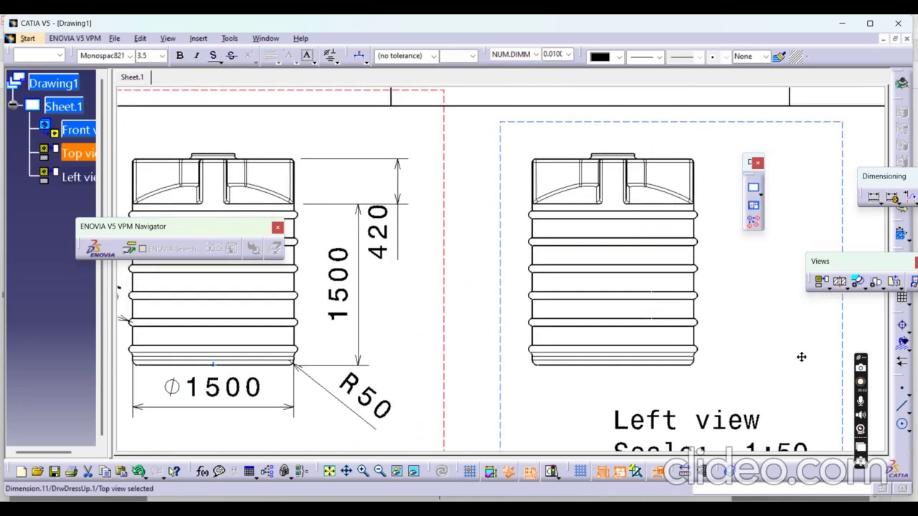
pyautogui.click(874, 197)
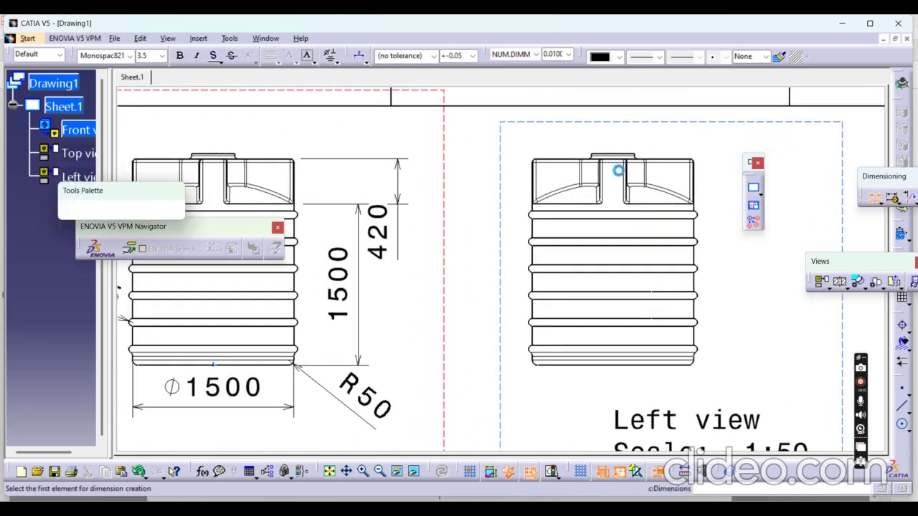
pyautogui.click(629, 157)
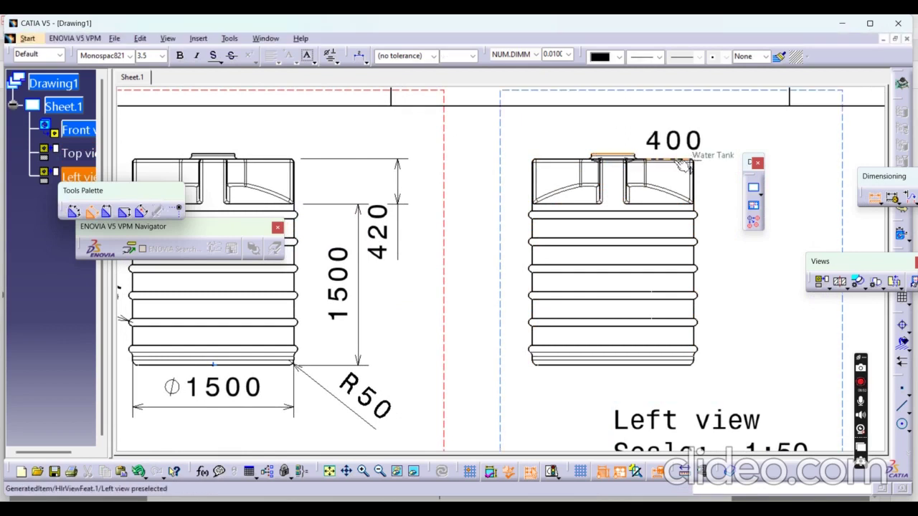
pyautogui.click(705, 155)
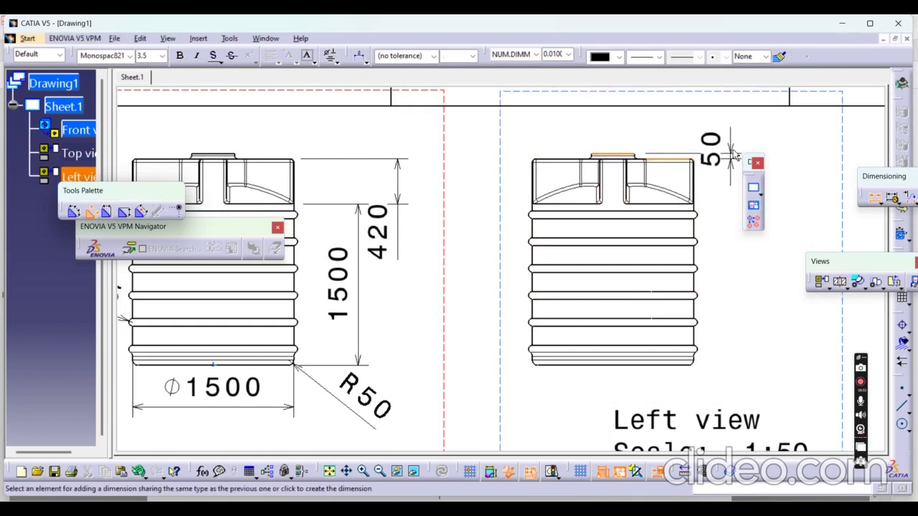
pyautogui.click(797, 155)
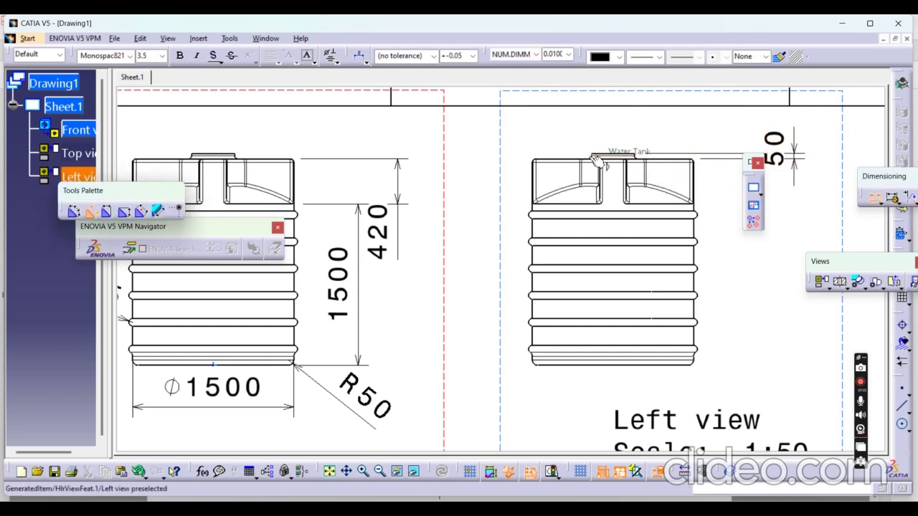
# Dimension the width of the raised opening in the left view, placed above the tank.
pyautogui.click(599, 161)
pyautogui.click(656, 162)
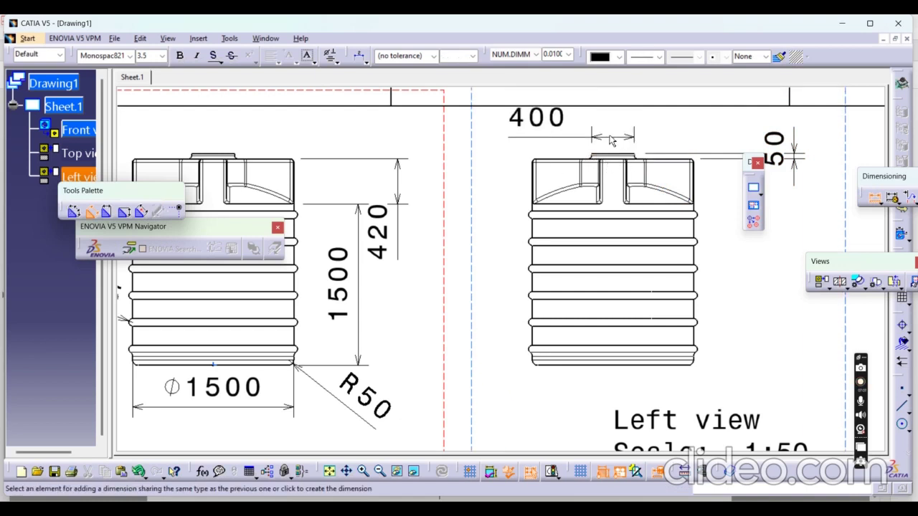
pyautogui.click(610, 141)
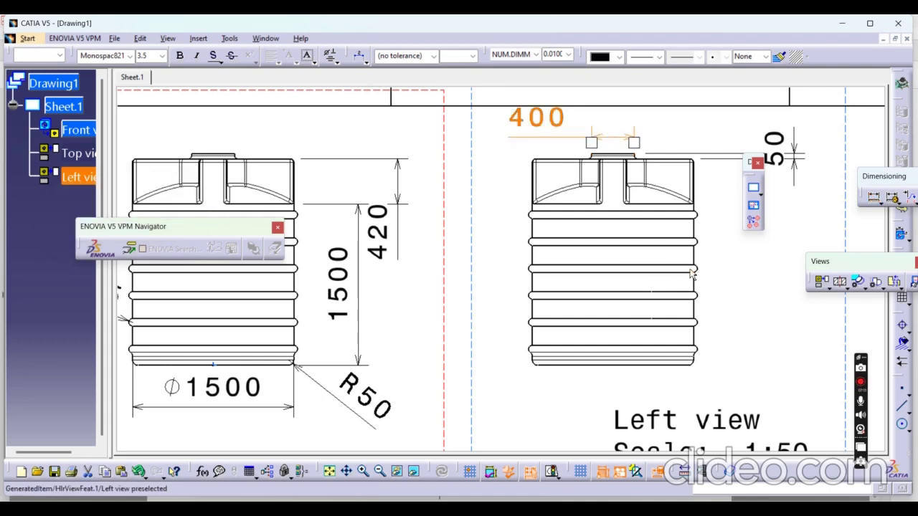
pyautogui.click(873, 196)
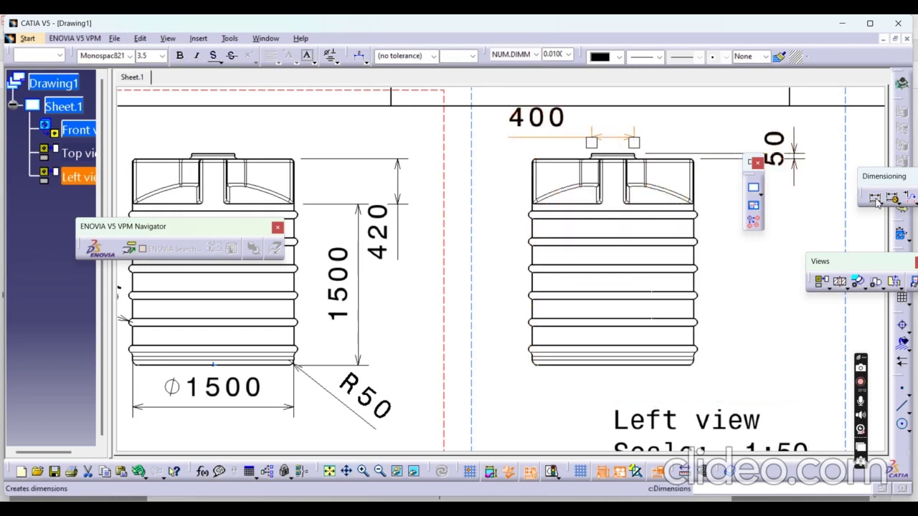
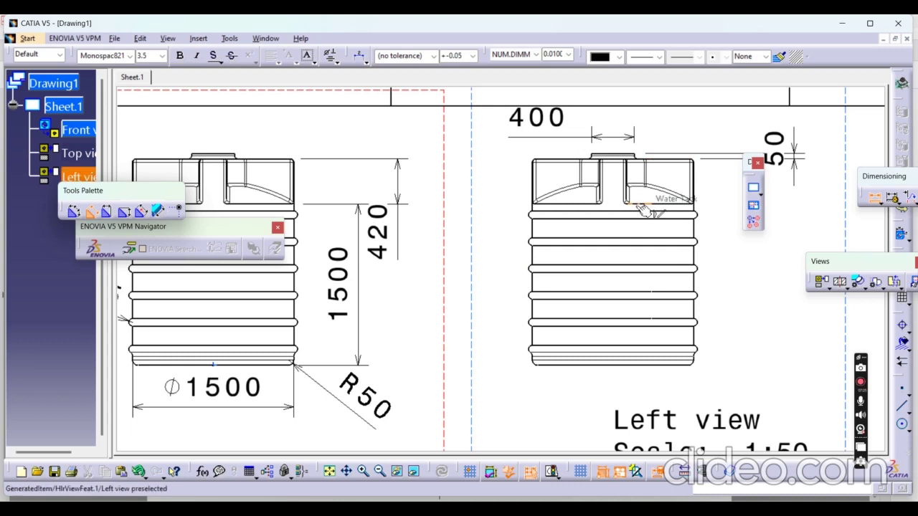
pyautogui.click(880, 204)
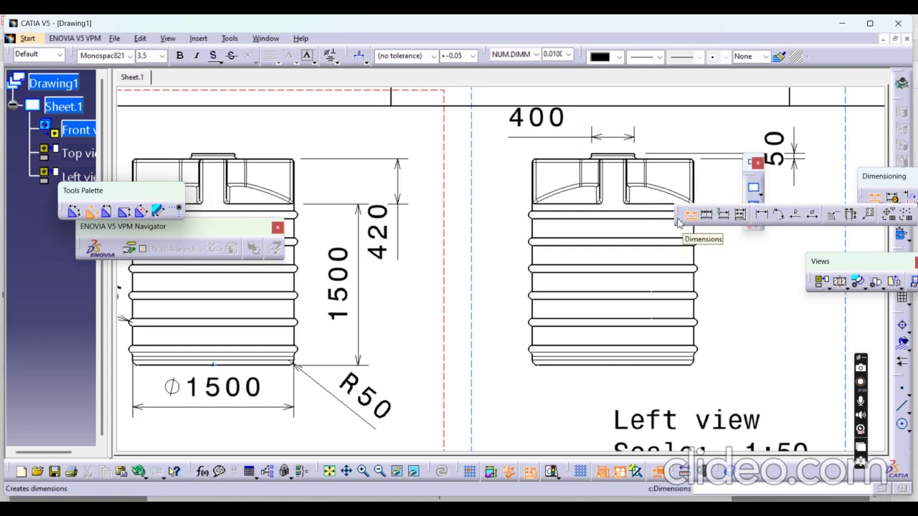
pyautogui.click(688, 215)
pyautogui.click(699, 190)
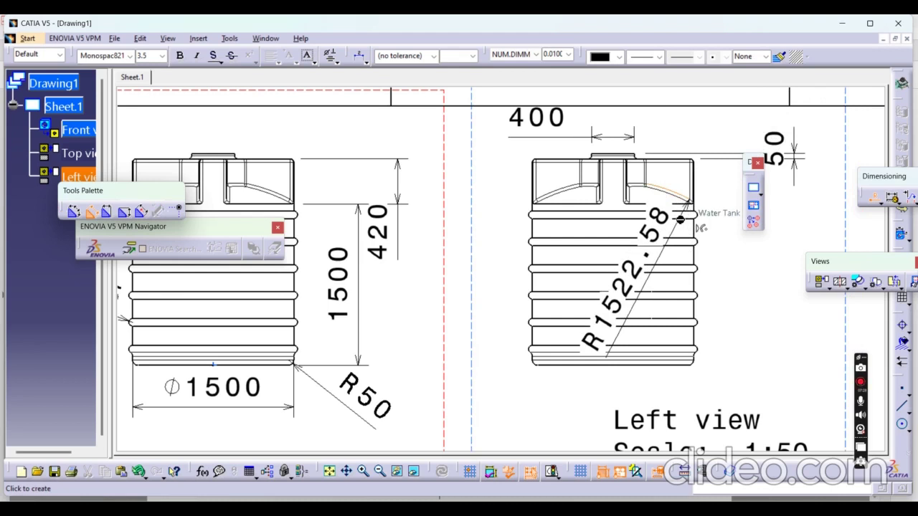
pyautogui.press('Escape')
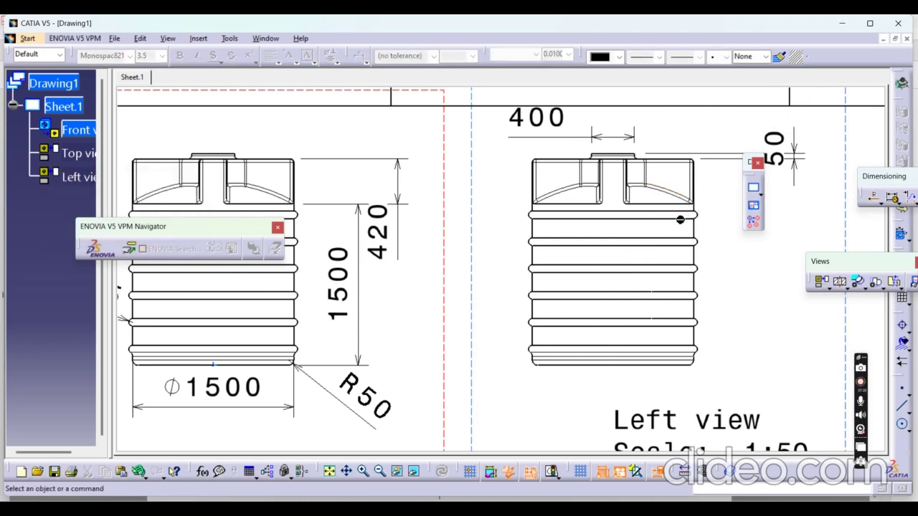
pyautogui.click(869, 201)
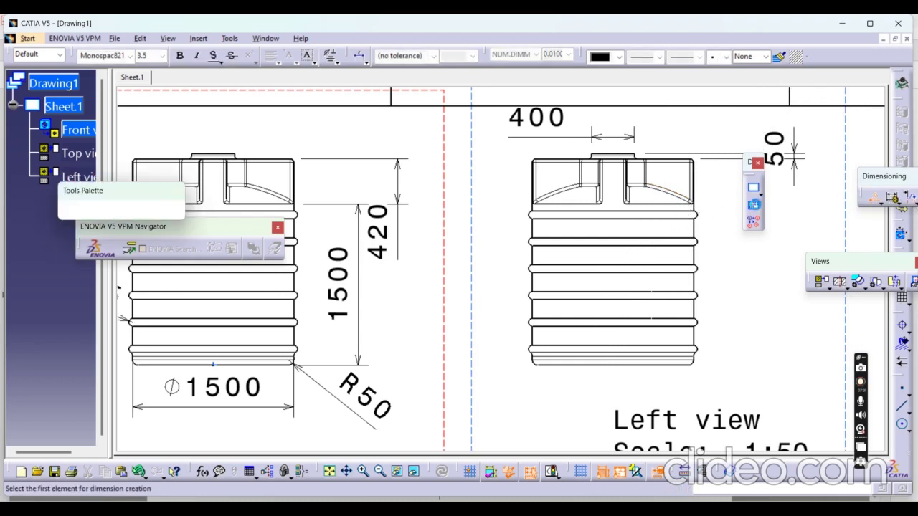
pyautogui.click(697, 196)
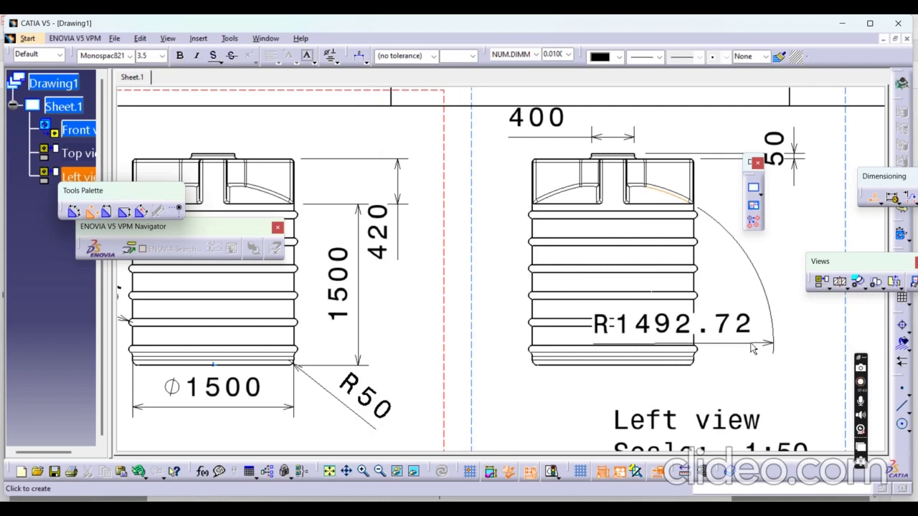
pyautogui.press('Escape')
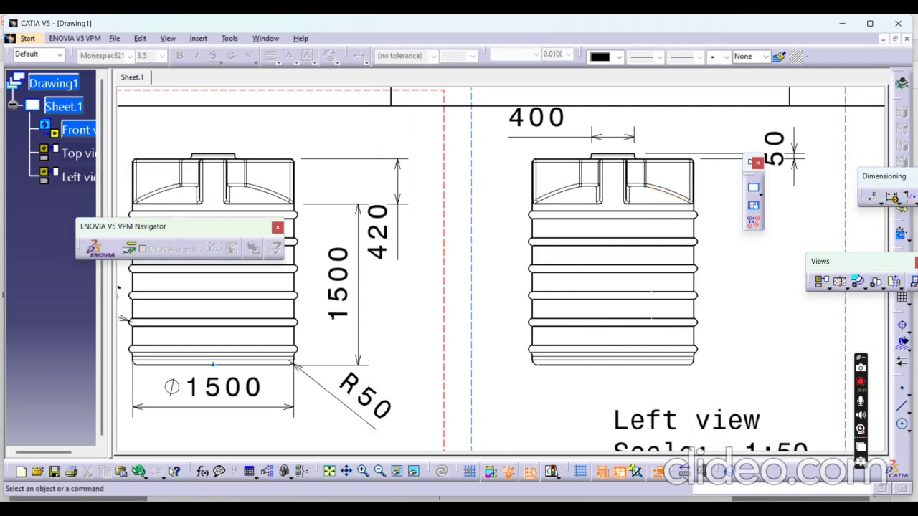
# Create an isometric view of the Water Tank part on the drawing sheet, using a face of the 3D model as reference.
pyautogui.click(331, 472)
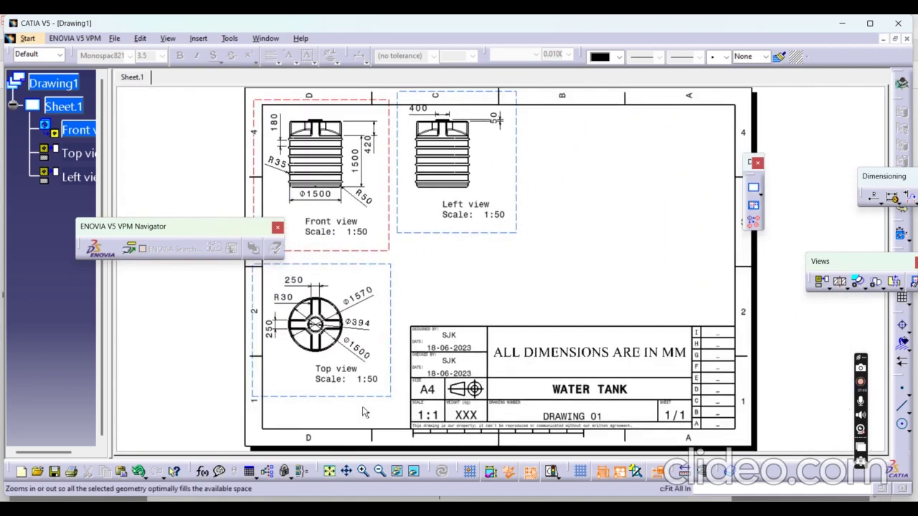
pyautogui.click(828, 288)
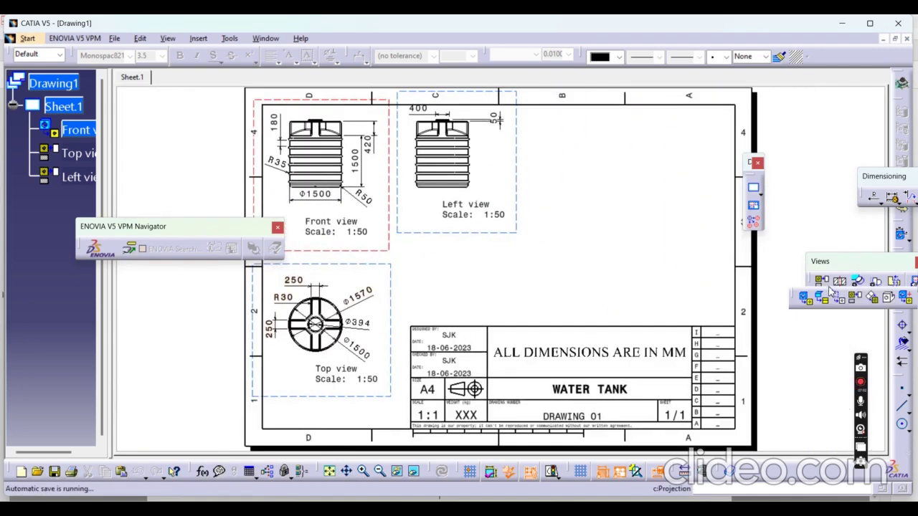
pyautogui.click(889, 299)
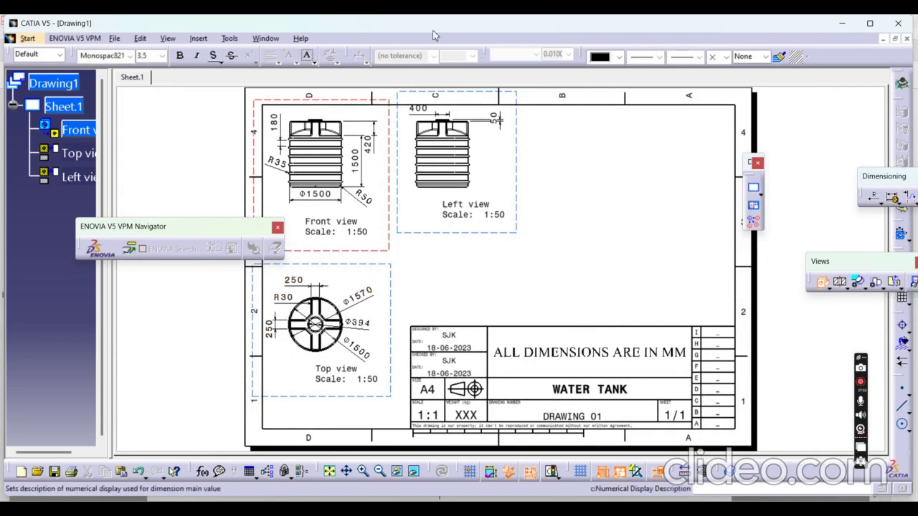
pyautogui.click(265, 38)
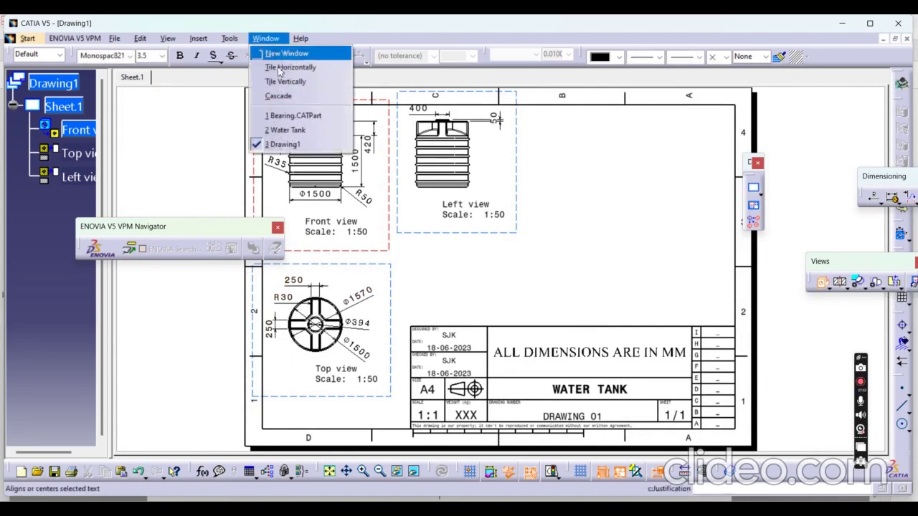
pyautogui.click(291, 130)
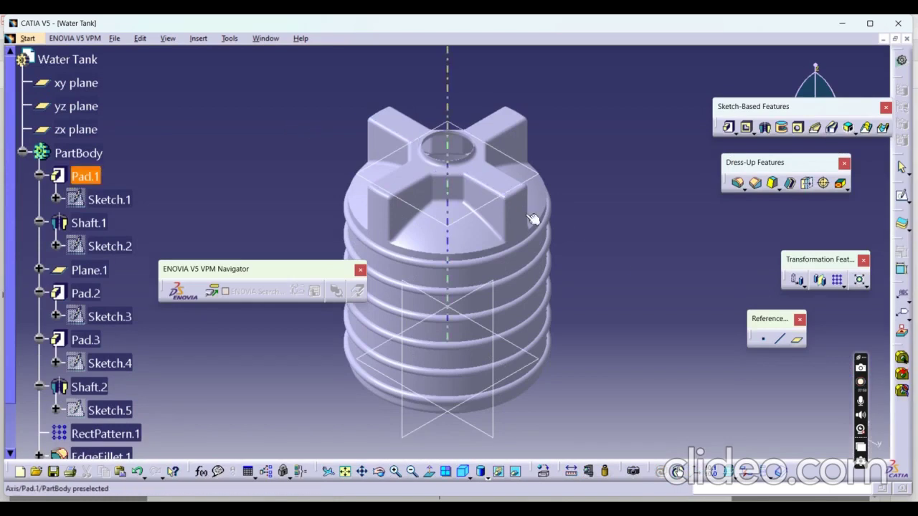
pyautogui.click(495, 371)
pyautogui.click(489, 368)
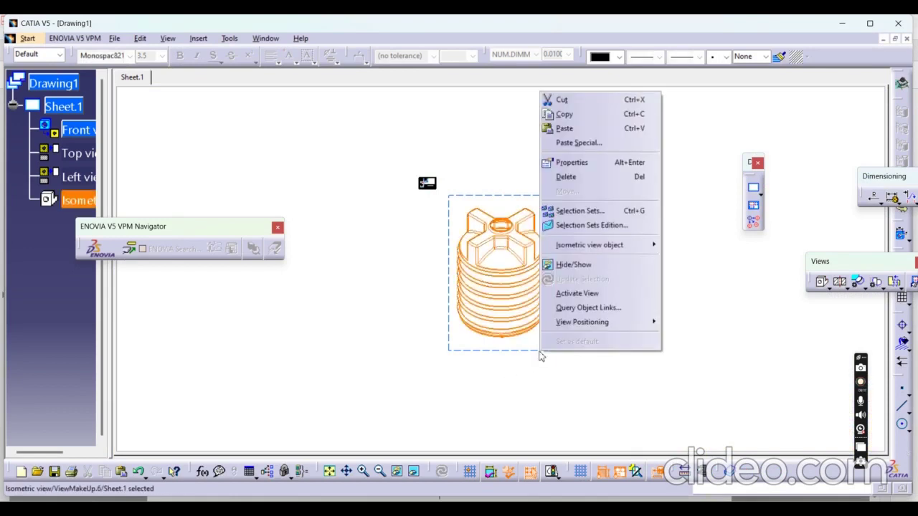
# Set the isometric view's scale to 1:50 and move the view onto the sheet, above the title block beside the left view.
pyautogui.click(620, 164)
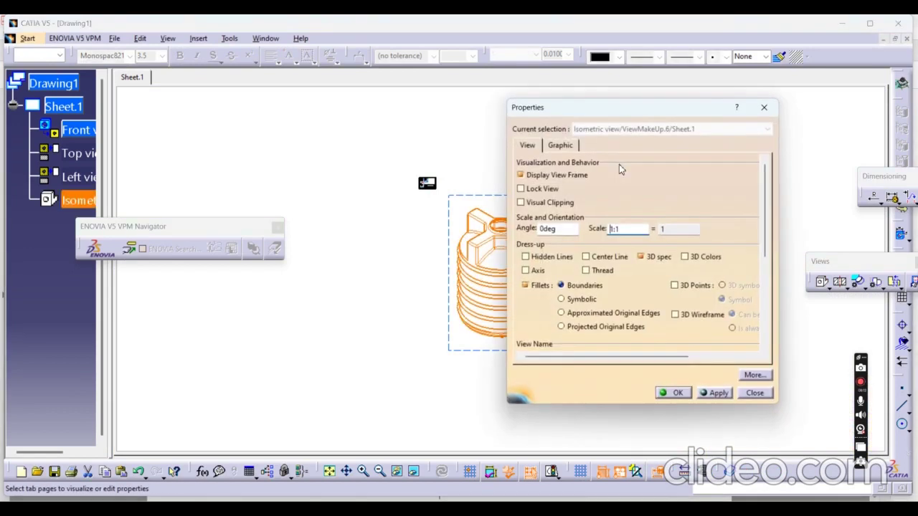
pyautogui.click(623, 228)
pyautogui.click(679, 394)
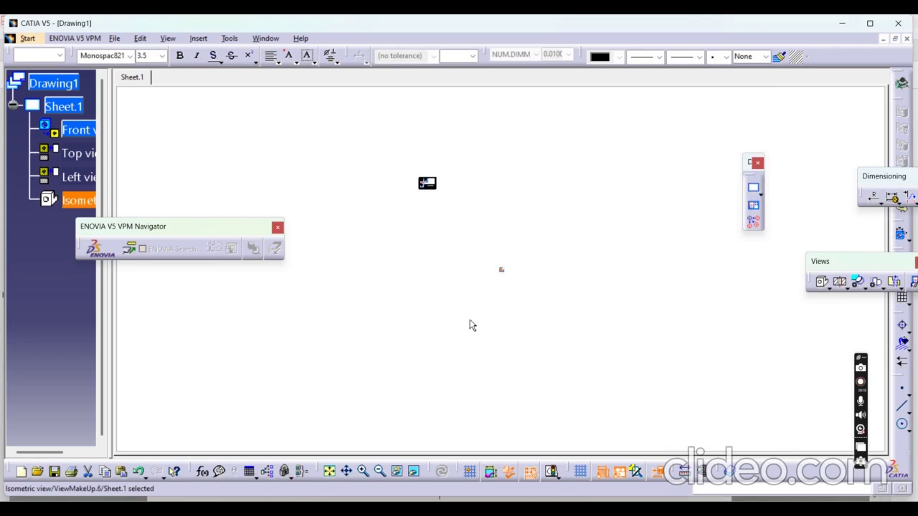
pyautogui.click(331, 472)
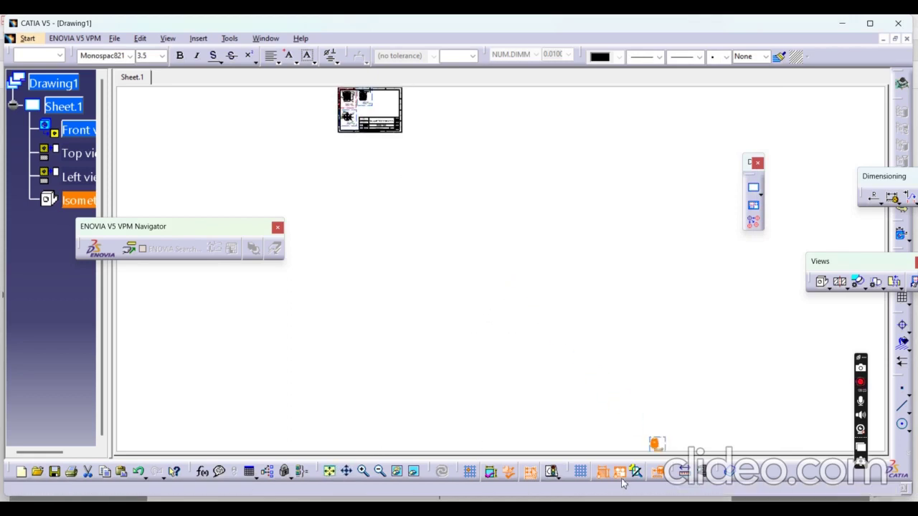
pyautogui.moveTo(663, 443)
pyautogui.mouseDown()
pyautogui.moveTo(526, 235)
pyautogui.moveTo(392, 101)
pyautogui.mouseUp()
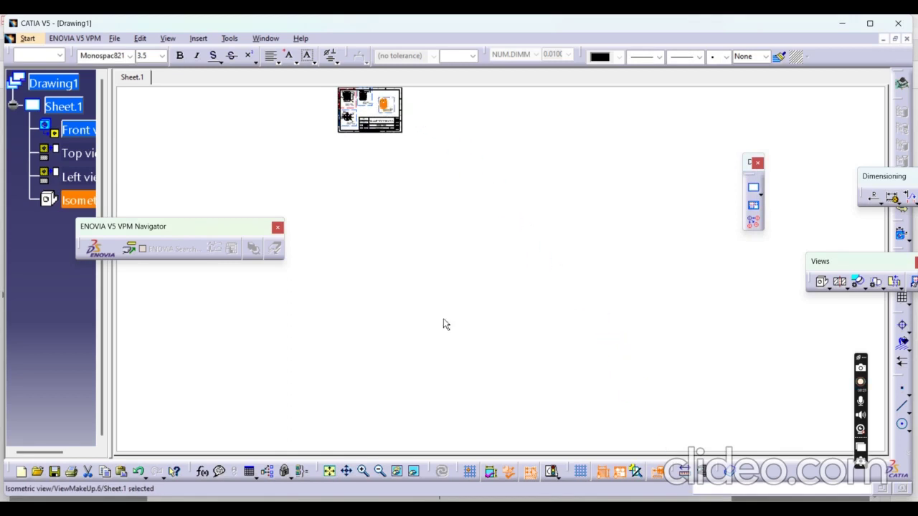
pyautogui.click(328, 471)
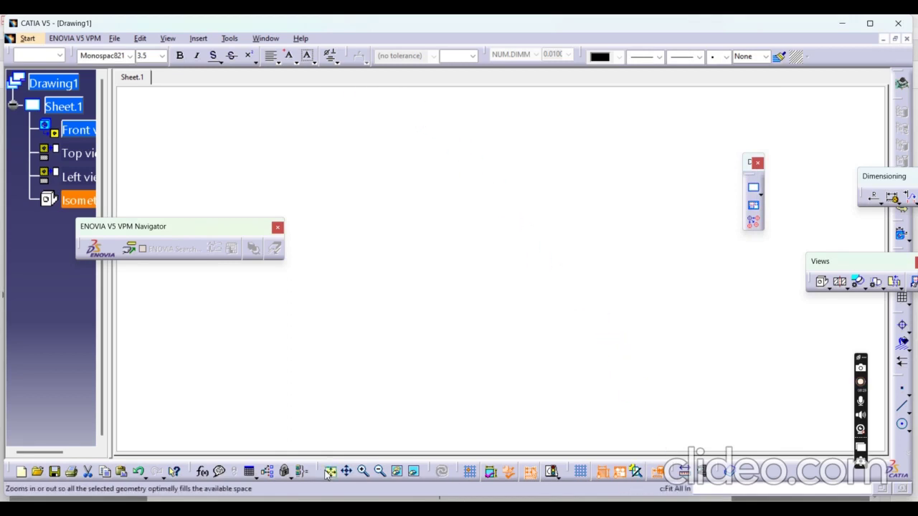
pyautogui.moveTo(613, 166); pyautogui.dragTo(618, 125)
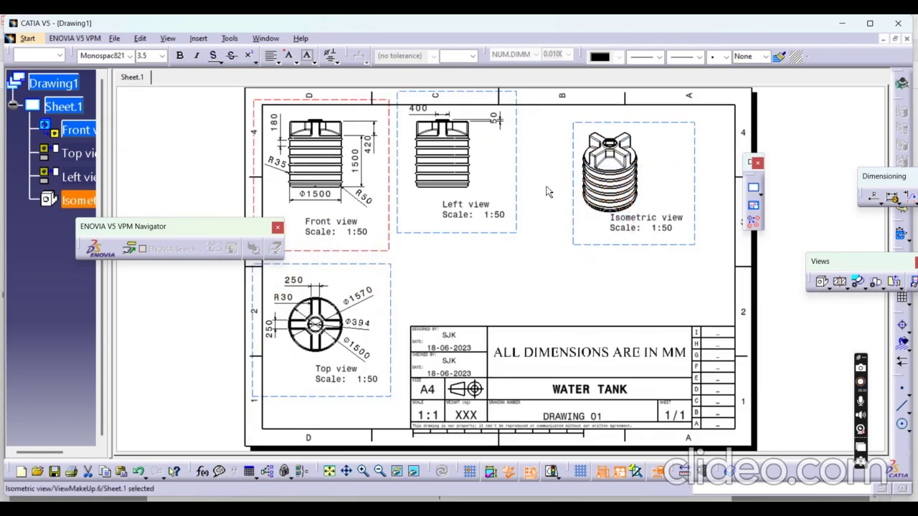
pyautogui.click(481, 233)
# Set the isometric view's scale to 1:75.
pyautogui.rightClick(650, 242)
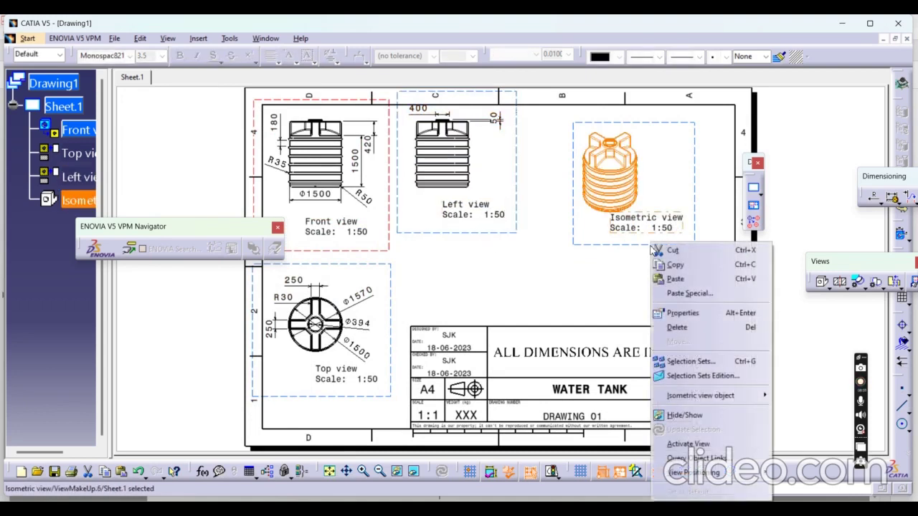
pyautogui.click(691, 314)
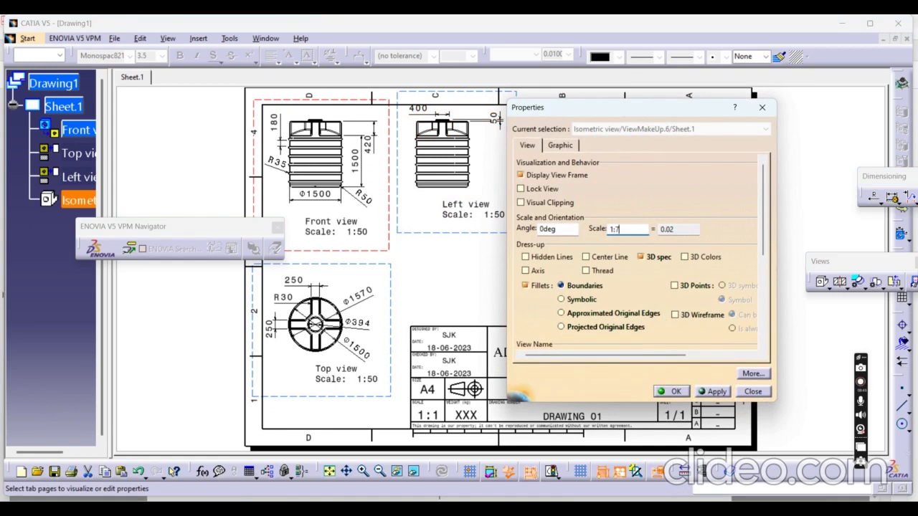
pyautogui.click(670, 391)
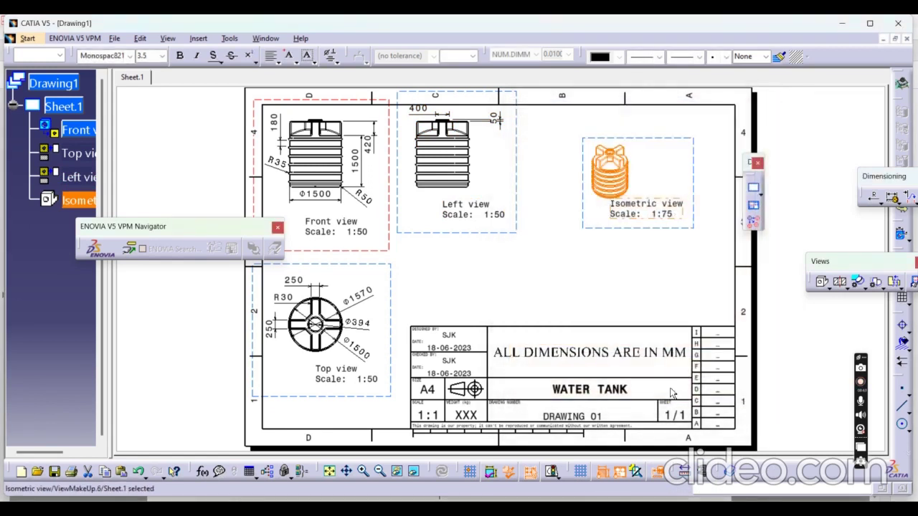
# Set the isometric view's scale to 1:25 and move the view down so the tank lies inside the sheet border.
pyautogui.rightClick(667, 231)
pyautogui.click(697, 299)
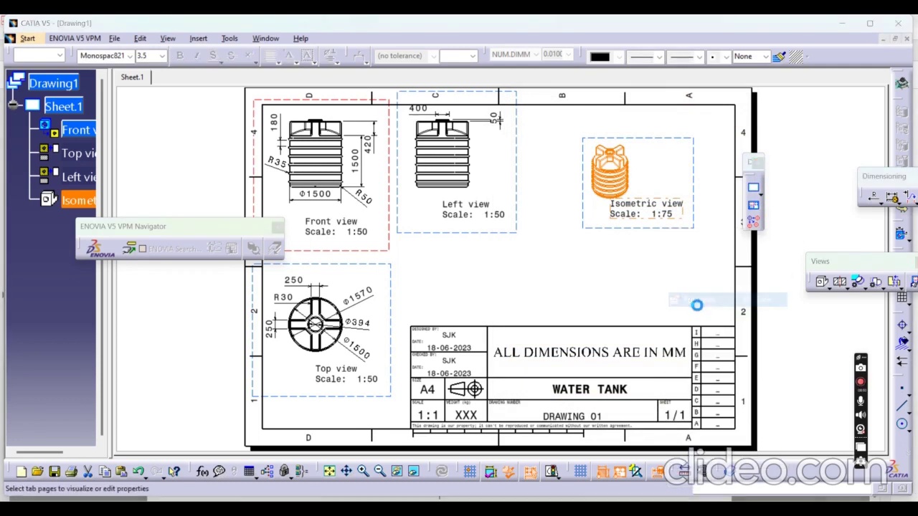
pyautogui.click(641, 228)
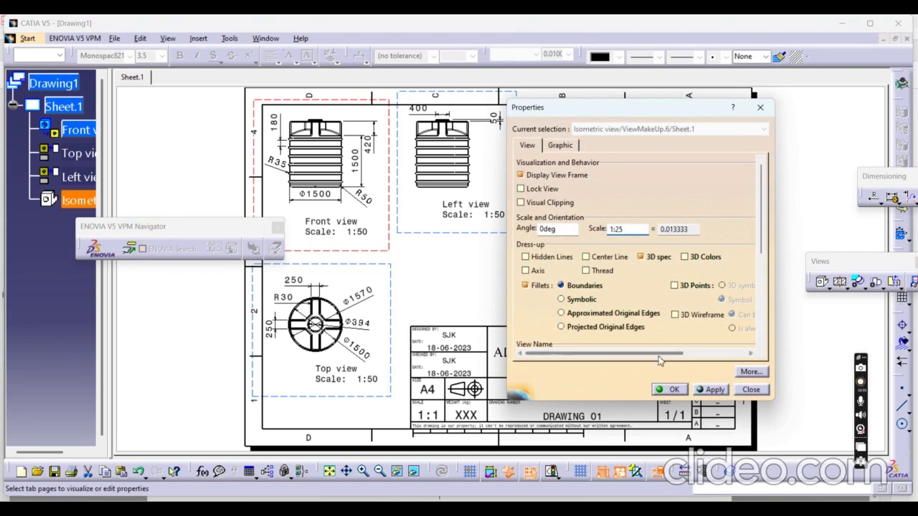
pyautogui.click(672, 389)
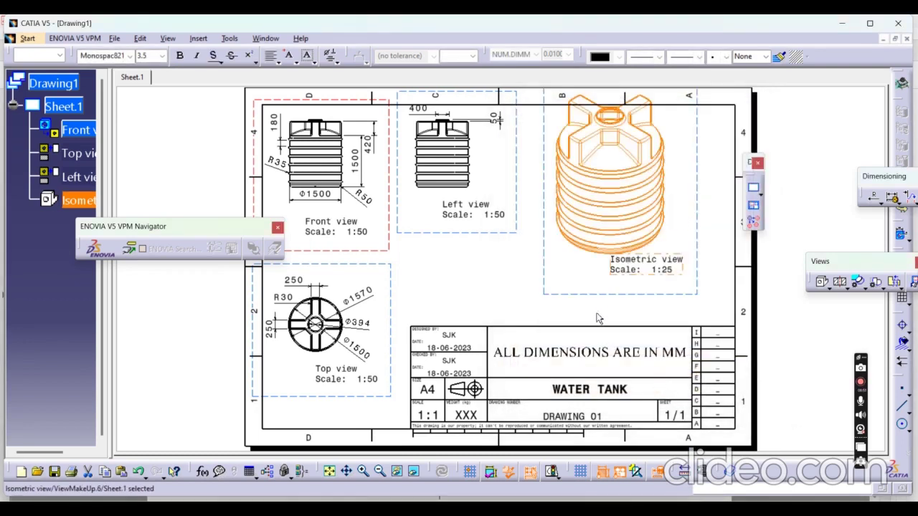
pyautogui.moveTo(613, 298); pyautogui.dragTo(613, 322)
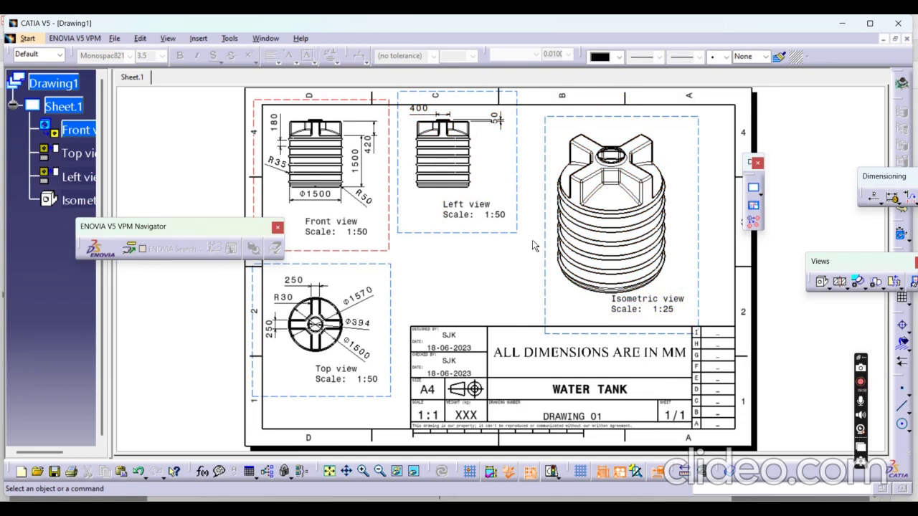
# Set up printing of the drawing with Microsoft Print to PDF, using A4 paper size and landscape orientation.
pyautogui.hotkey('ctrl', 'p')
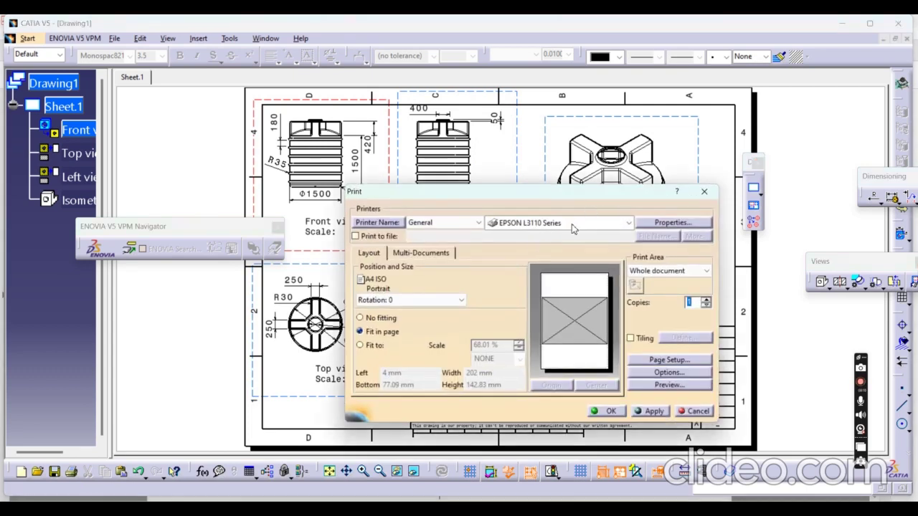
pyautogui.click(629, 223)
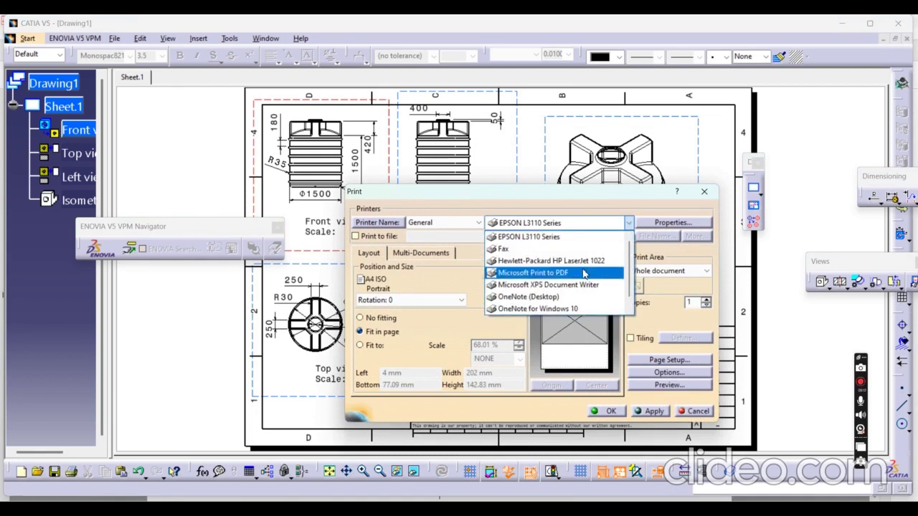
pyautogui.click(584, 273)
pyautogui.click(665, 223)
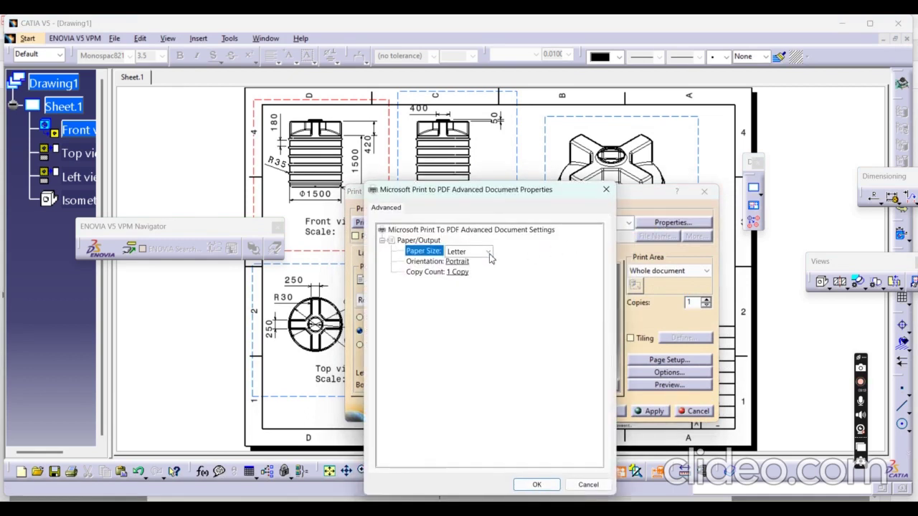
pyautogui.click(488, 252)
pyautogui.click(459, 270)
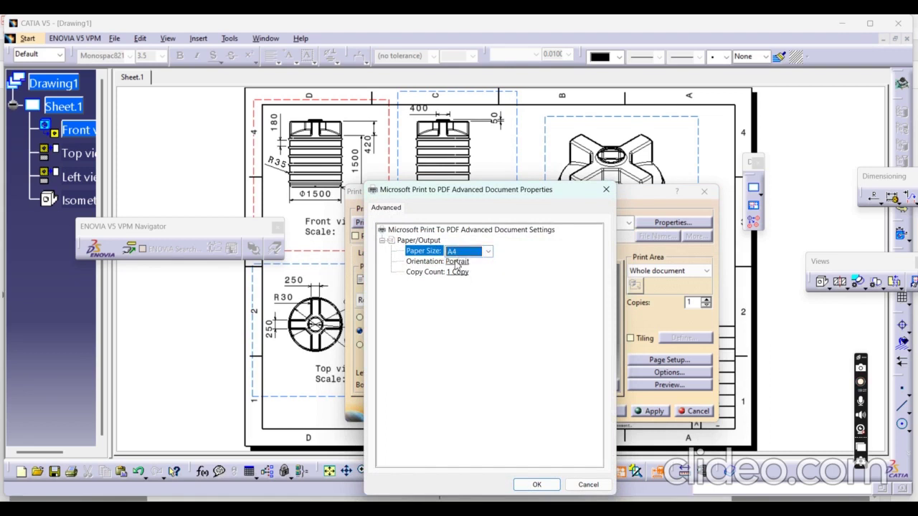
pyautogui.click(456, 263)
pyautogui.click(501, 261)
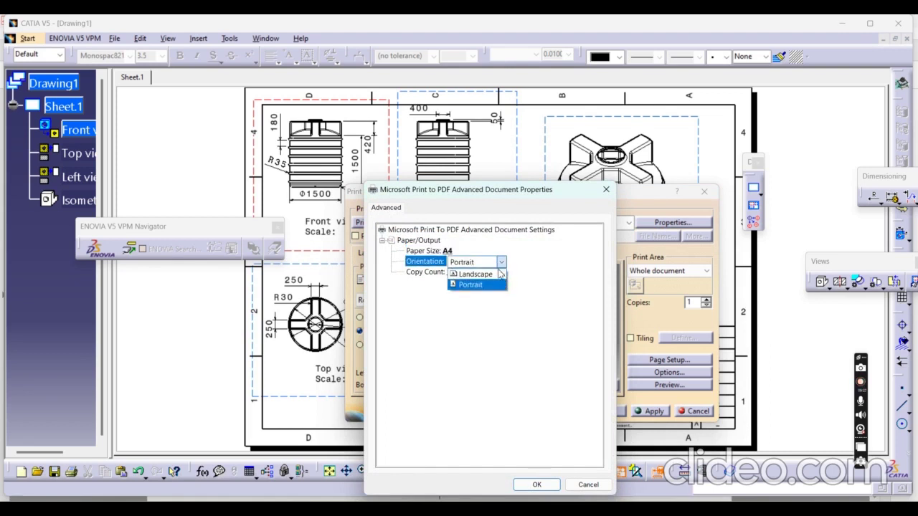
pyautogui.click(493, 275)
pyautogui.click(534, 484)
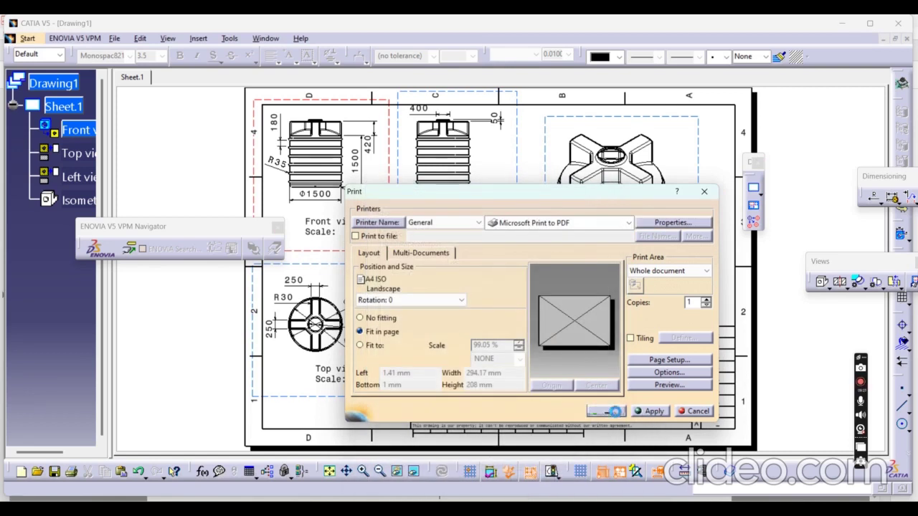
# Print the drawing and save the PDF to the Desktop under a tank file name starting with W.
pyautogui.click(595, 413)
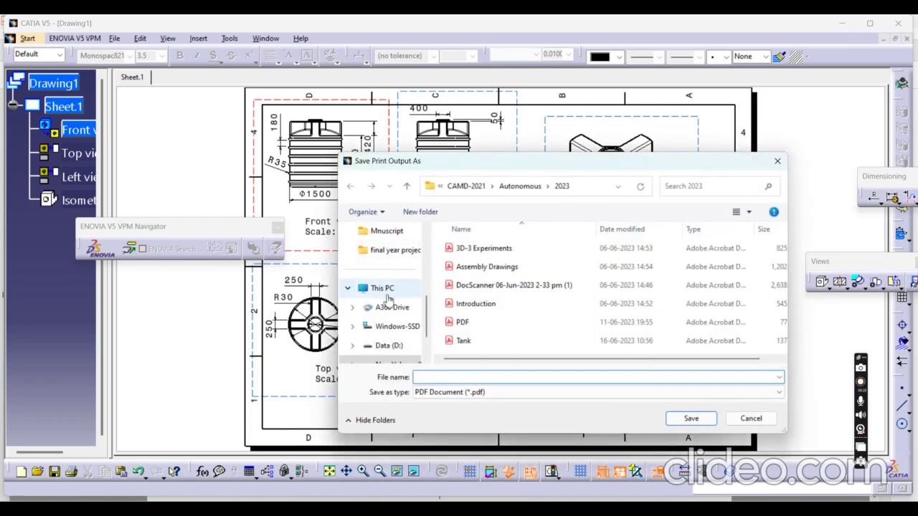
pyautogui.scroll(3, 399, 281)
pyautogui.scroll(3, 399, 281)
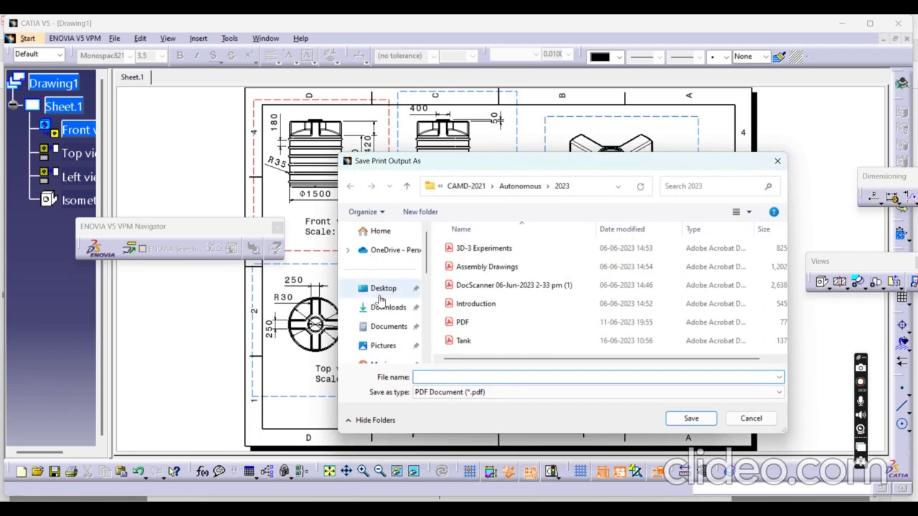
pyautogui.click(383, 289)
pyautogui.click(446, 374)
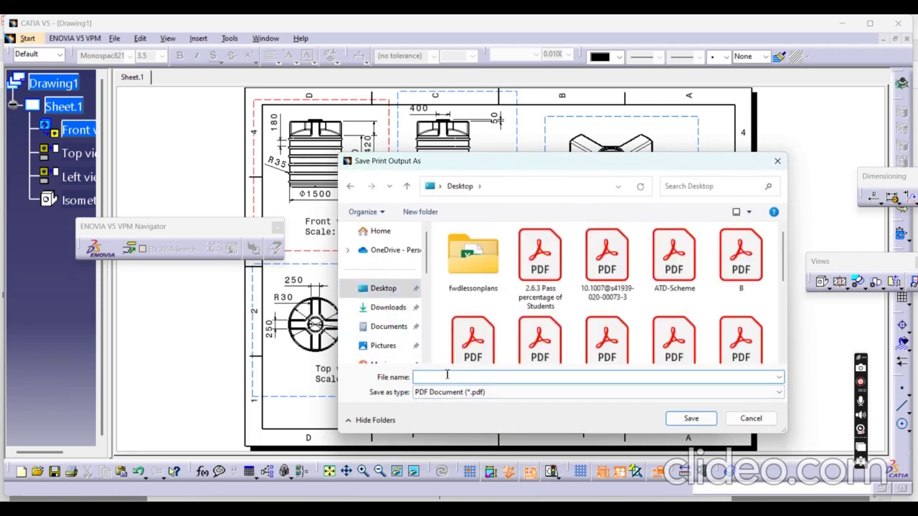
pyautogui.write('T')
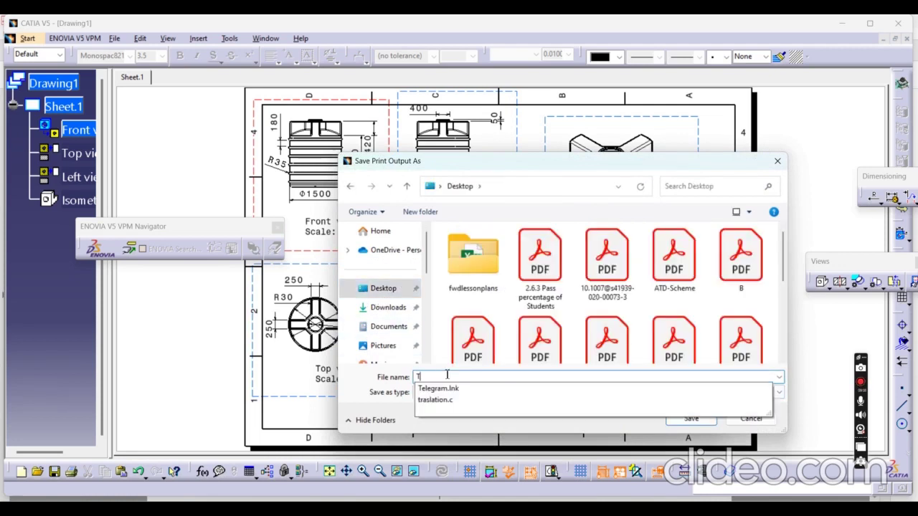
pyautogui.write('a')
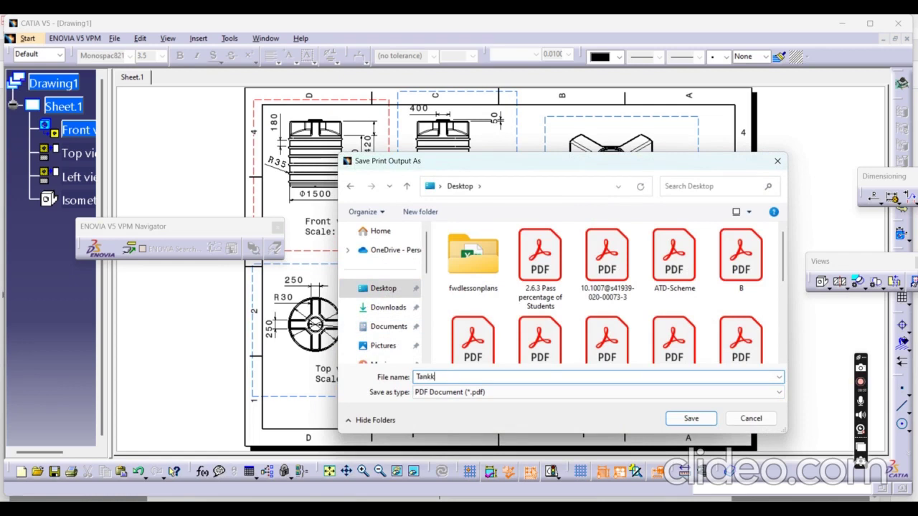
pyautogui.write('nk')
pyautogui.click(418, 376)
pyautogui.write('W')
pyautogui.click(682, 418)
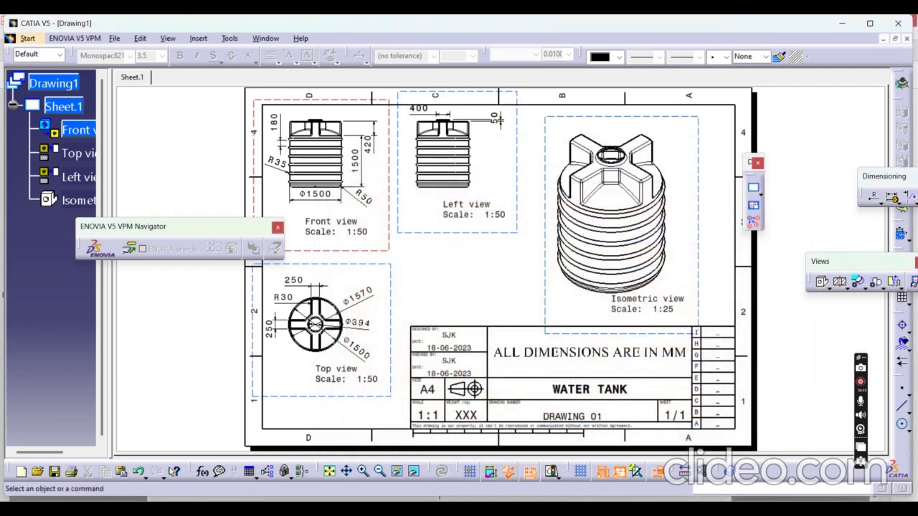
# Switch to the Bearing presentation in PowerPoint and show its THANK YOU slide as a full-screen slide show.
pyautogui.click(844, 24)
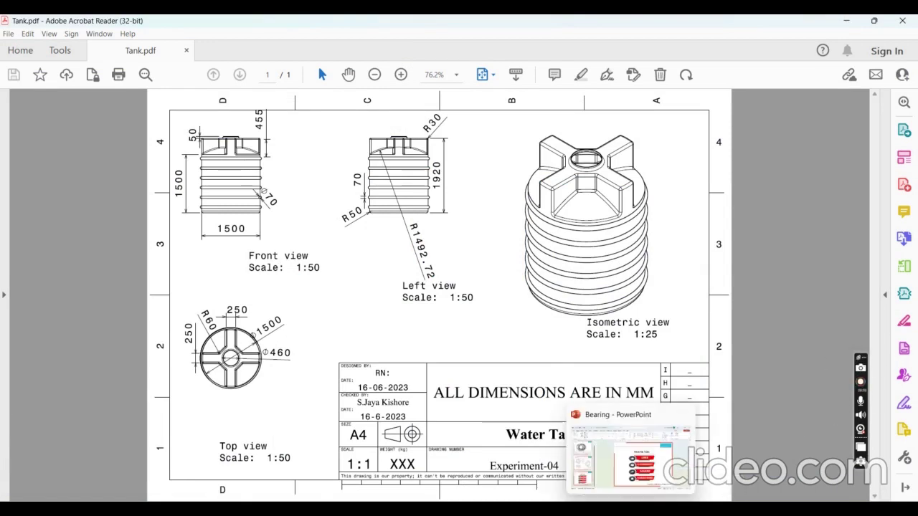
pyautogui.click(631, 510)
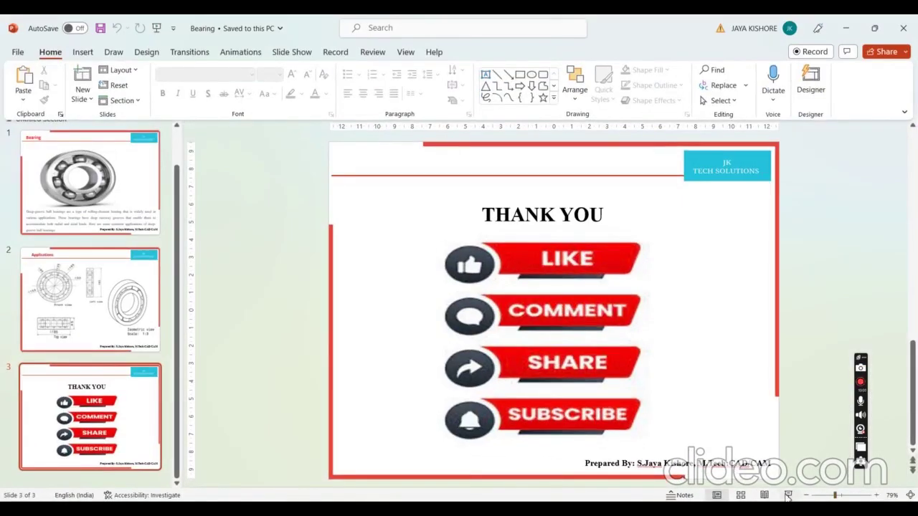
pyautogui.click(787, 495)
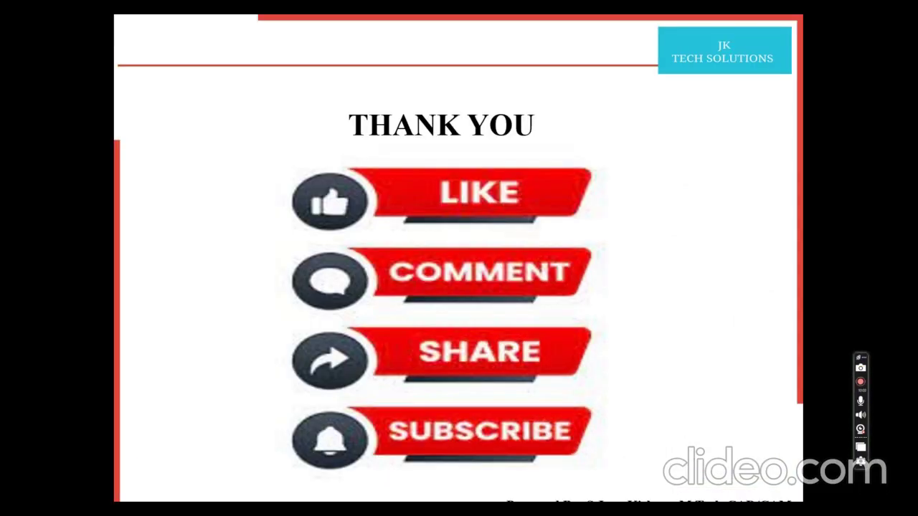